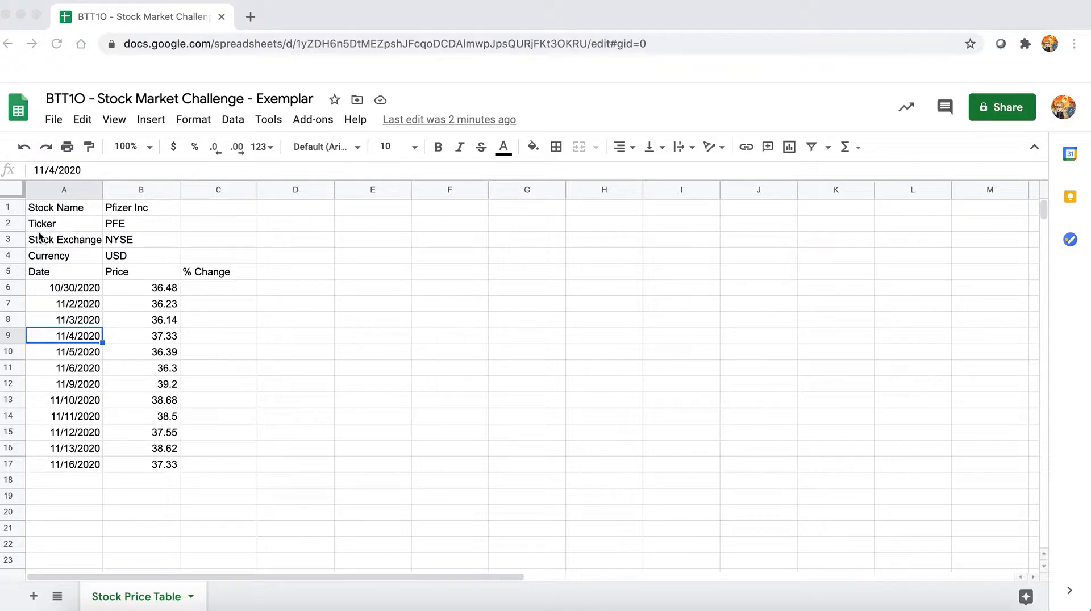
# - Insert a blank row above the Date header row and widen column A slightly to fit the Stock Exchange label
pyautogui.click(12, 272)
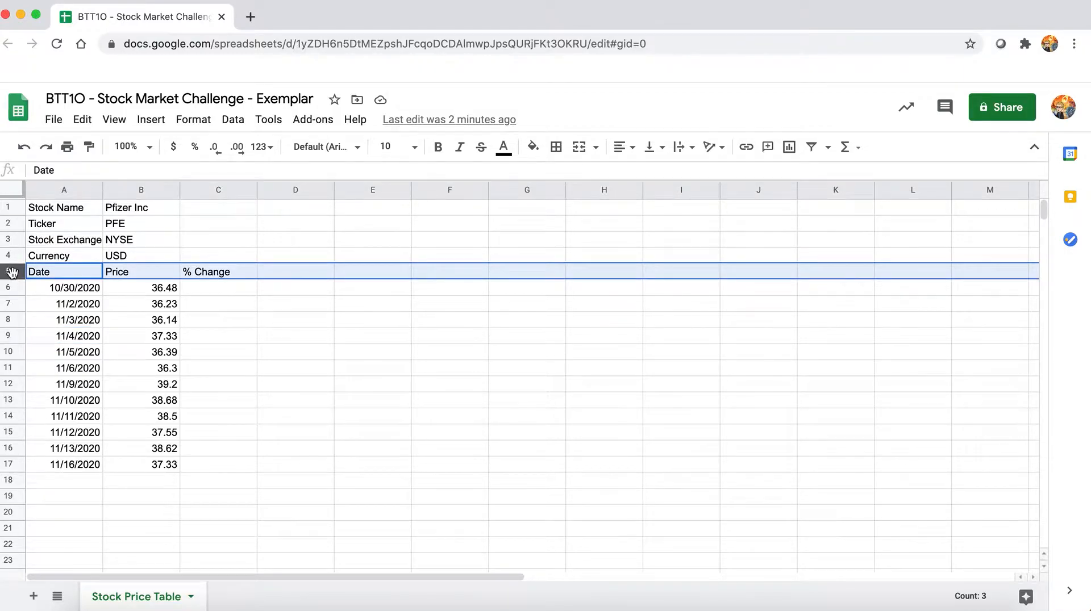
pyautogui.rightClick(12, 274)
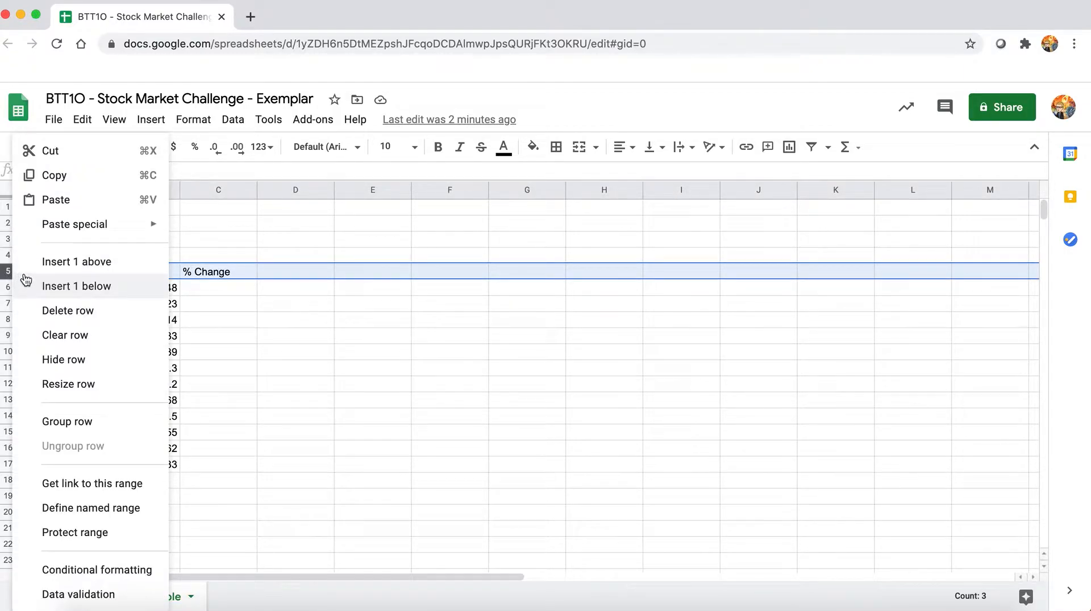
pyautogui.click(31, 276)
pyautogui.click(68, 275)
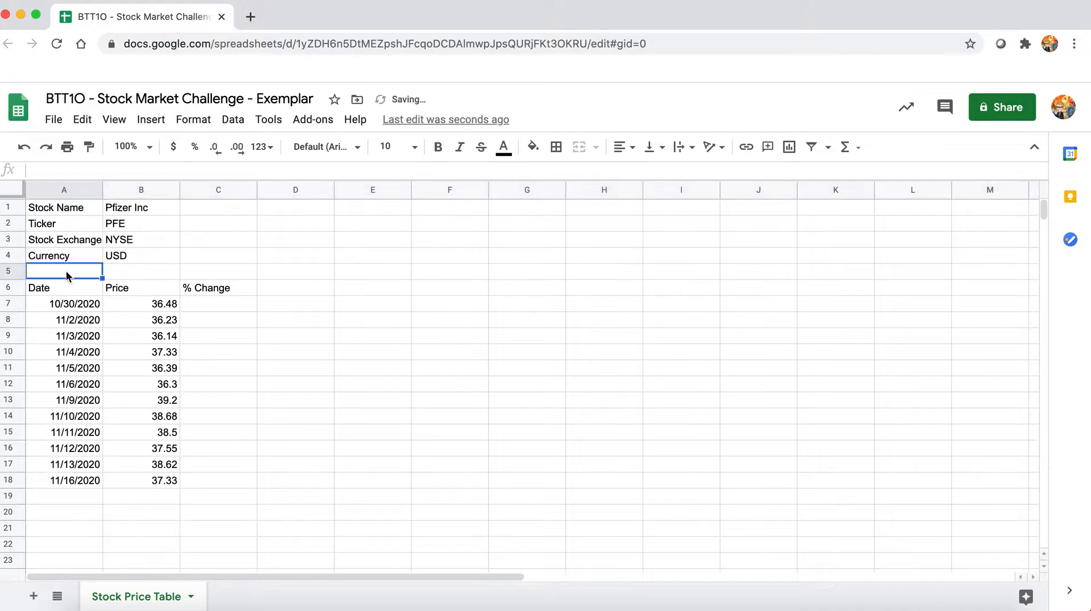
pyautogui.click(104, 271)
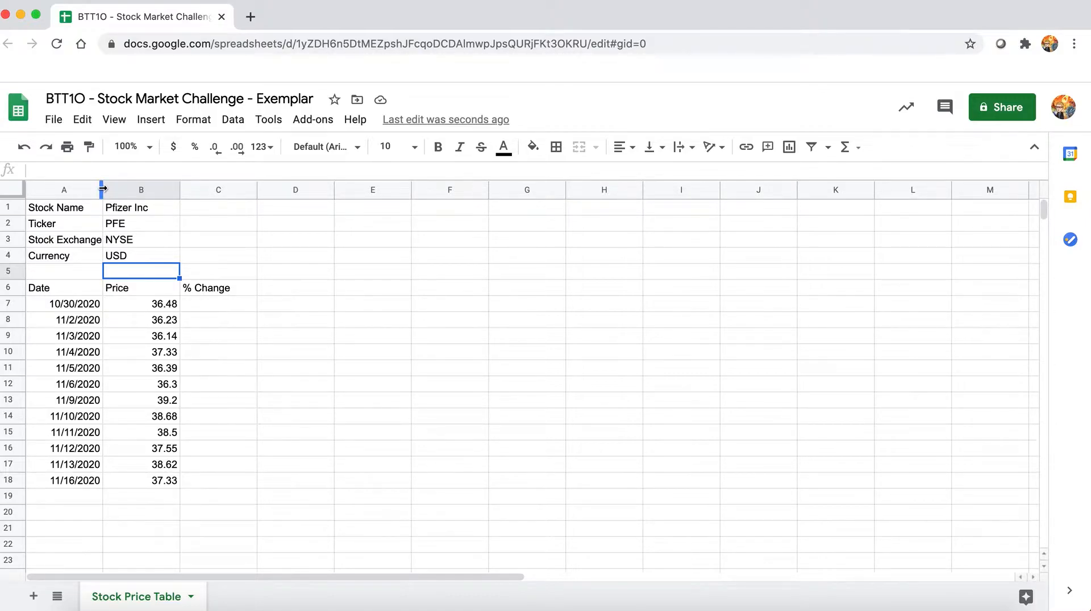
pyautogui.moveTo(102, 188); pyautogui.dragTo(115, 189)
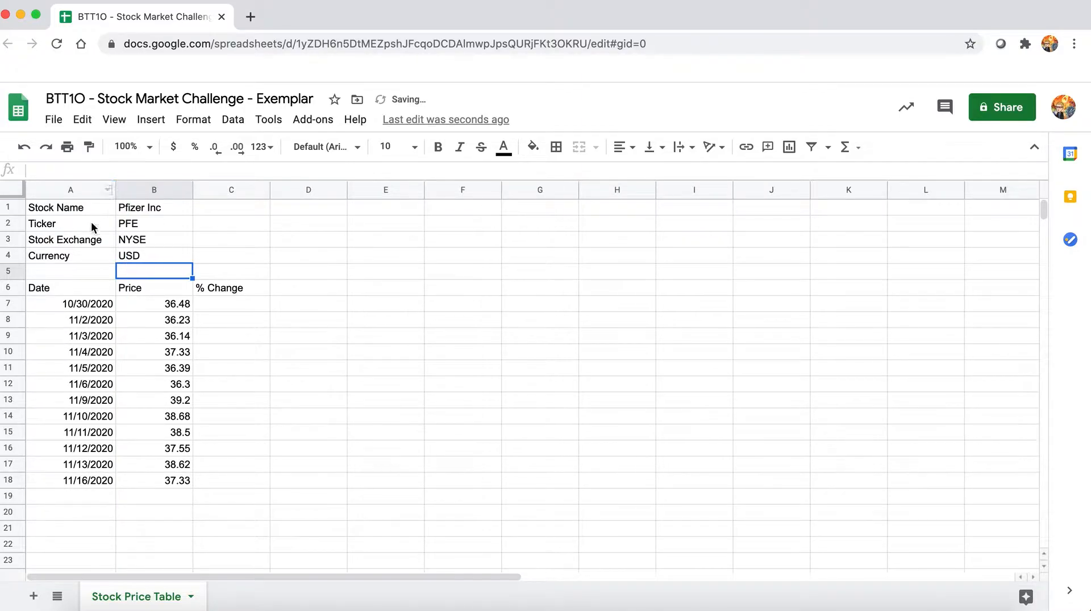
# - Make the stock information labels in A1:A4 bold and set their font to Century Gothic
pyautogui.click(89, 241)
pyautogui.click(85, 259)
pyautogui.click(81, 288)
pyautogui.moveTo(95, 210); pyautogui.dragTo(87, 255)
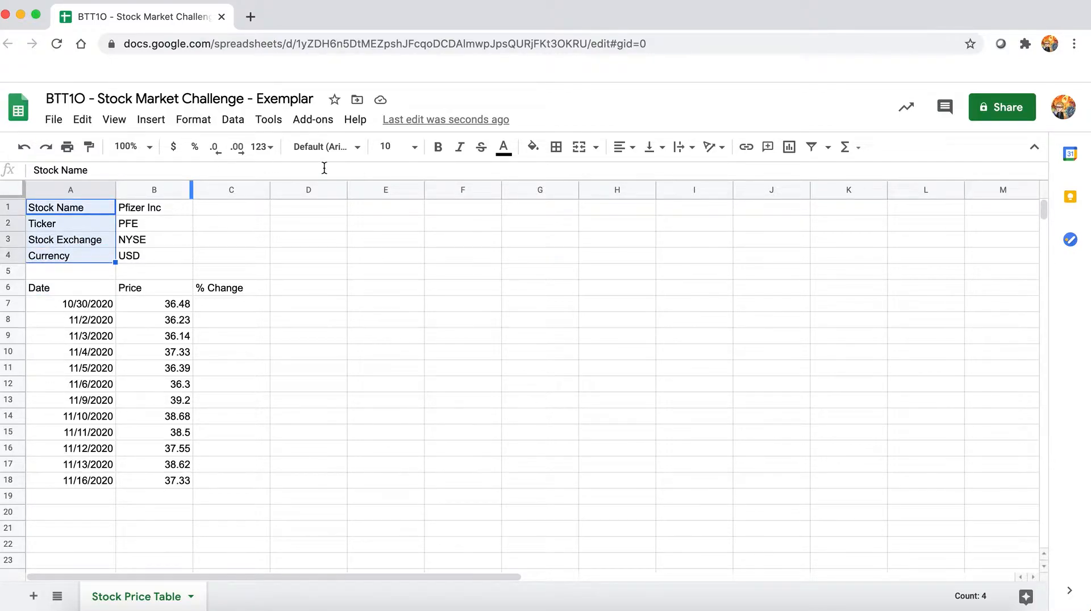
pyautogui.click(447, 151)
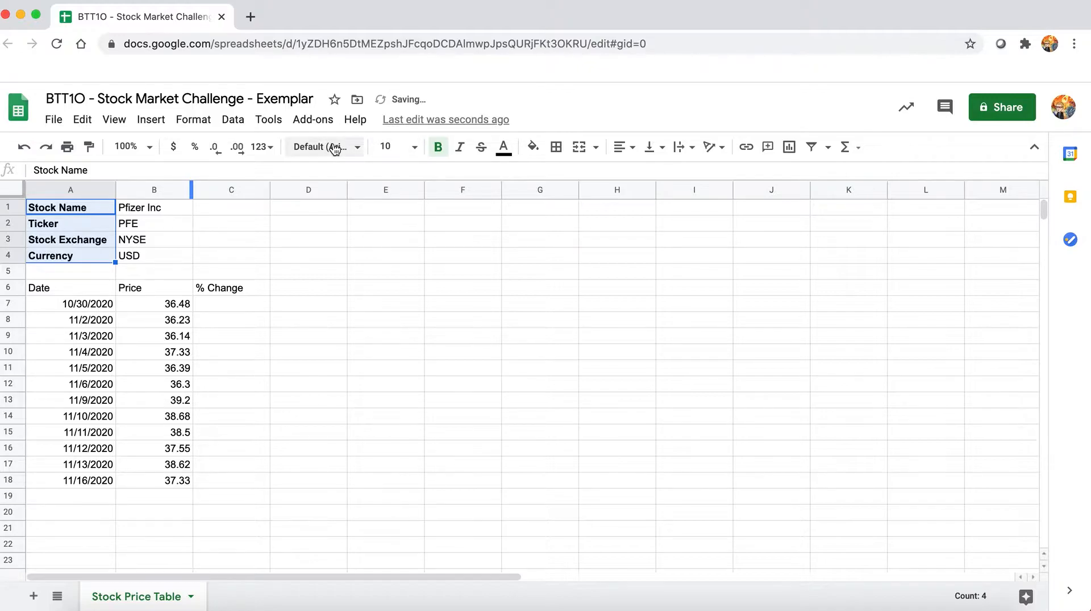
pyautogui.click(330, 146)
pyautogui.click(366, 297)
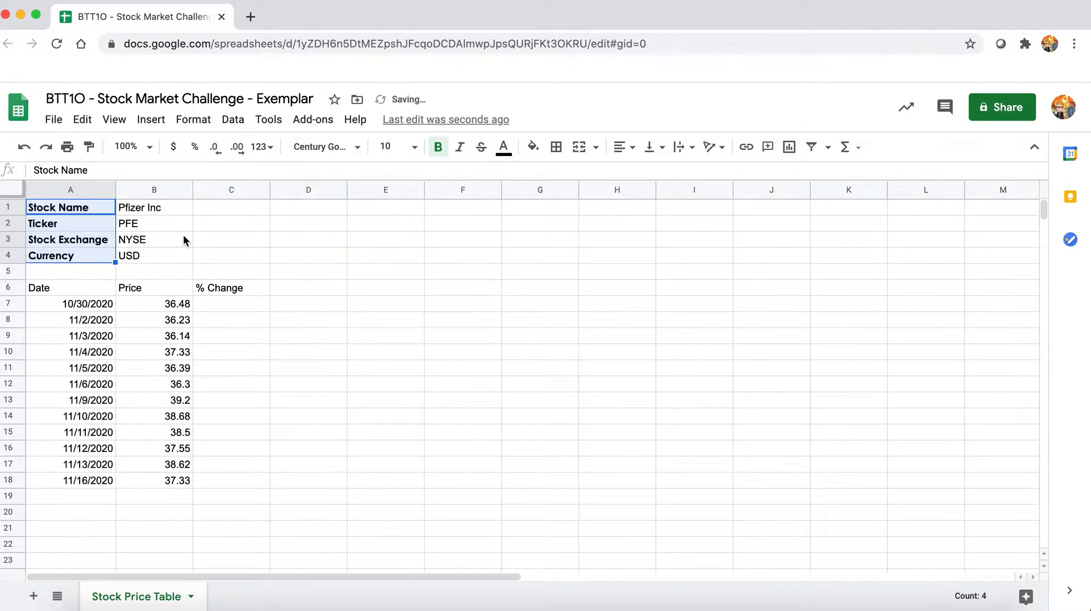
pyautogui.click(155, 228)
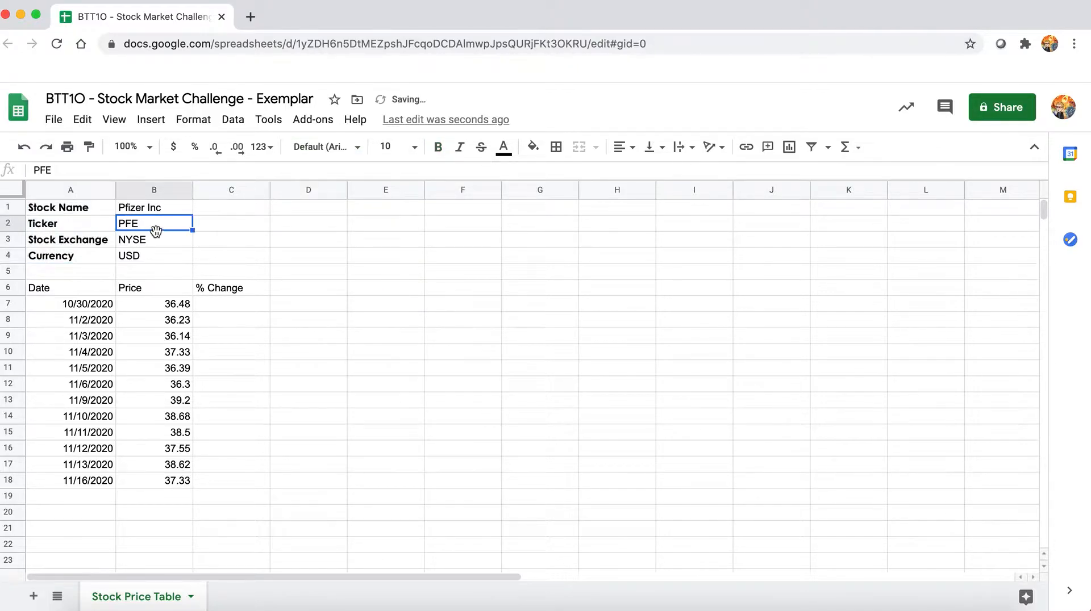
# - Set the font of the entire sheet to Century Gothic
pyautogui.click(17, 193)
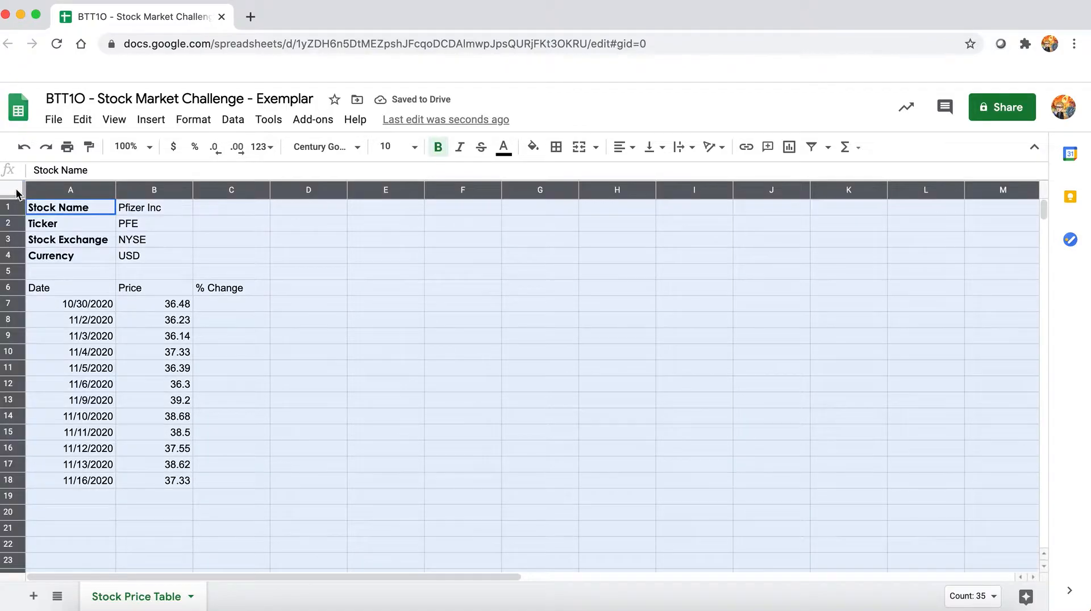
pyautogui.click(351, 149)
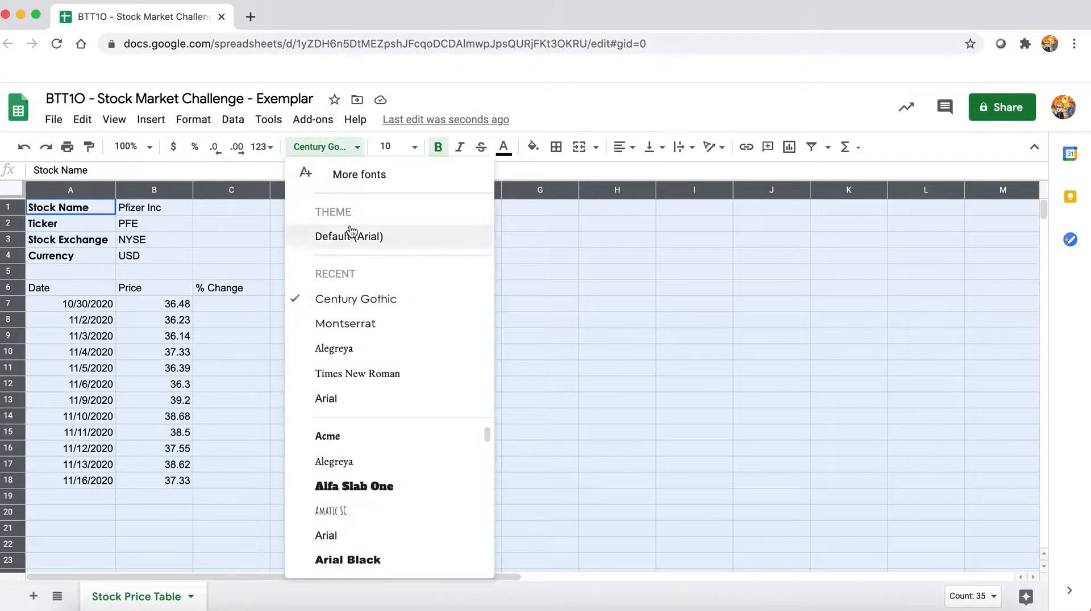
pyautogui.click(339, 299)
pyautogui.click(211, 277)
pyautogui.click(149, 251)
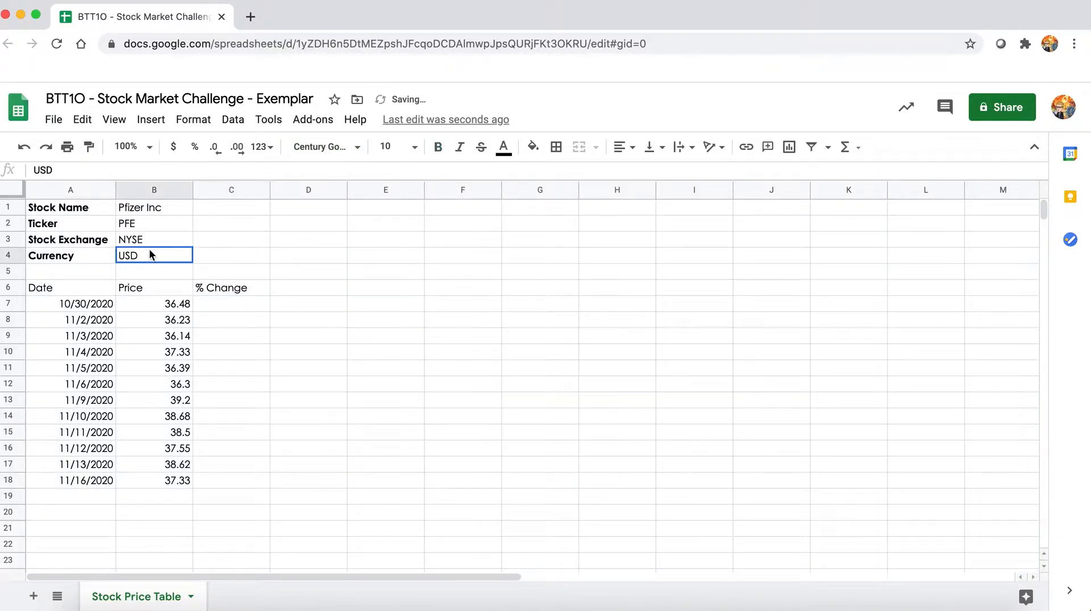
# - Format the Date, Price and % Change headers in A6:C6 as blue, bold and horizontally centered text
pyautogui.click(62, 266)
pyautogui.moveTo(52, 289); pyautogui.dragTo(209, 291)
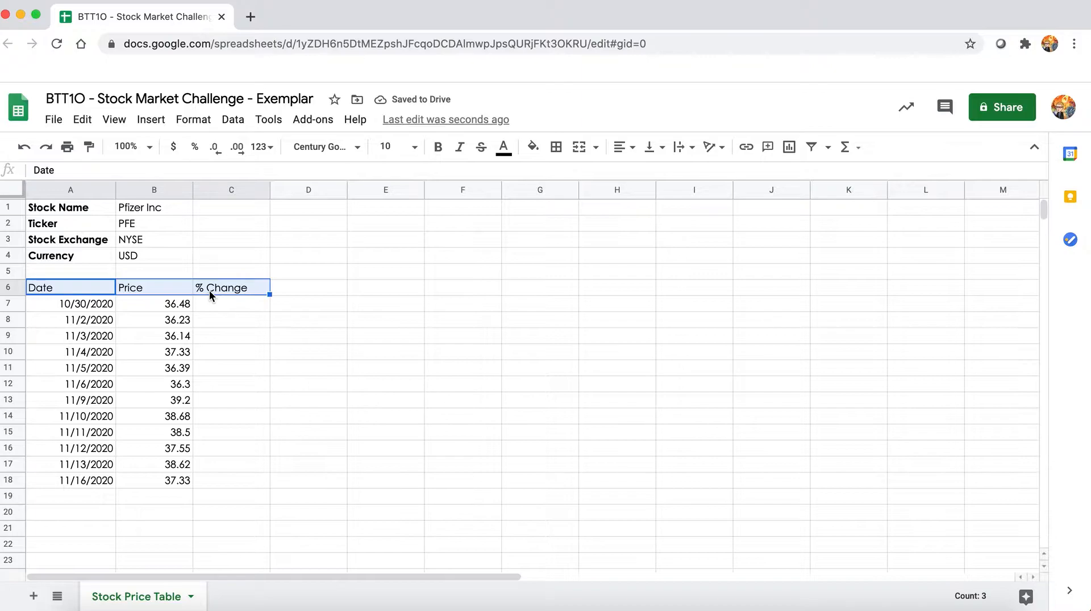
pyautogui.click(506, 149)
pyautogui.click(627, 220)
pyautogui.click(438, 147)
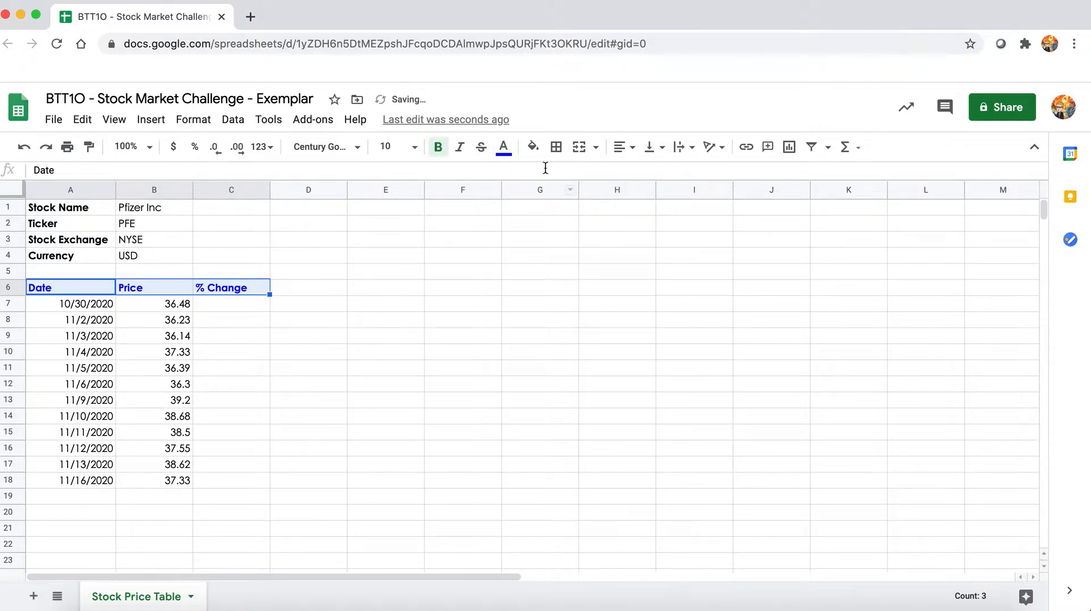
pyautogui.click(632, 154)
pyautogui.click(641, 172)
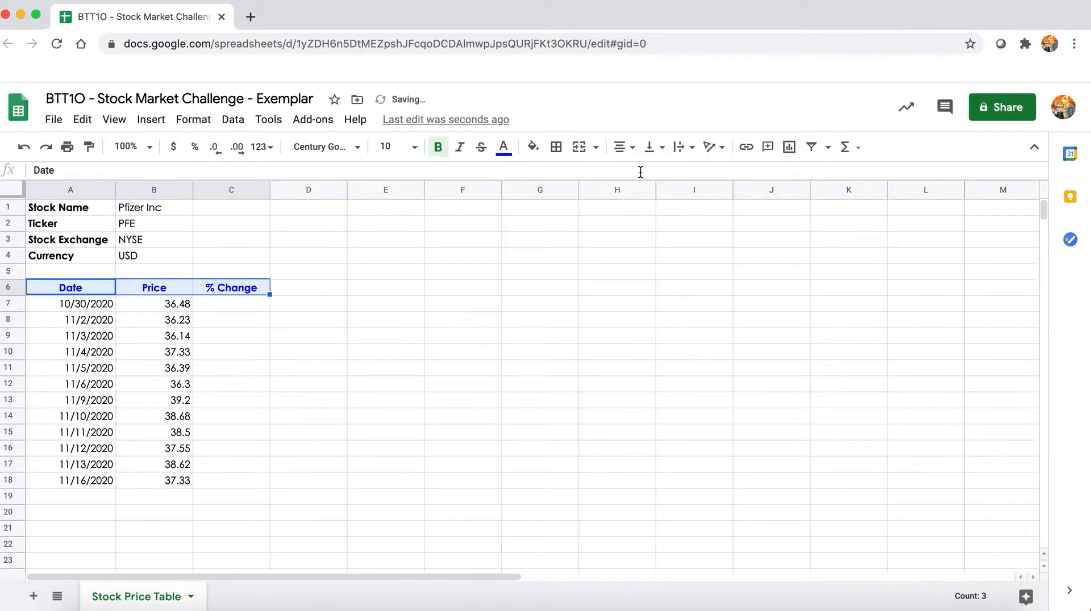
pyautogui.click(369, 351)
# - Apply the custom number format M/d to the dates in A7:A18
pyautogui.click(74, 303)
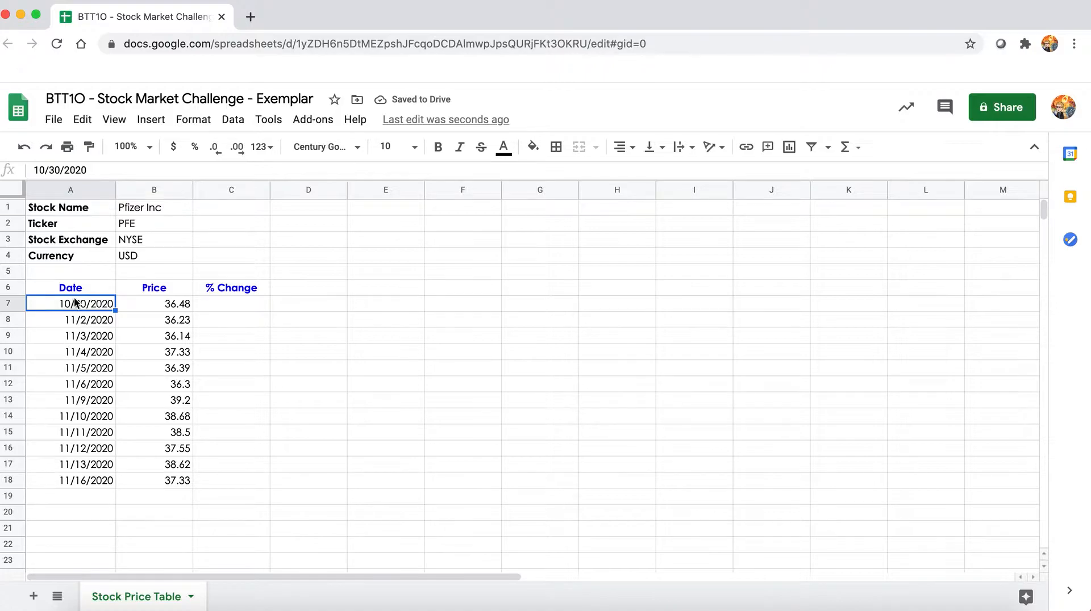
pyautogui.moveTo(74, 304); pyautogui.dragTo(62, 487)
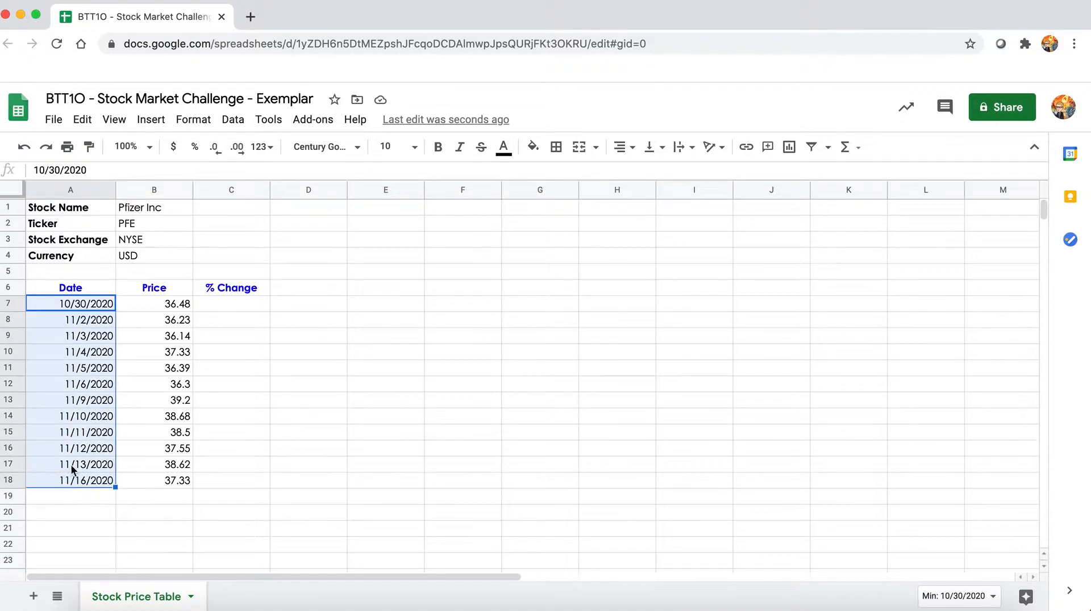
pyautogui.click(203, 124)
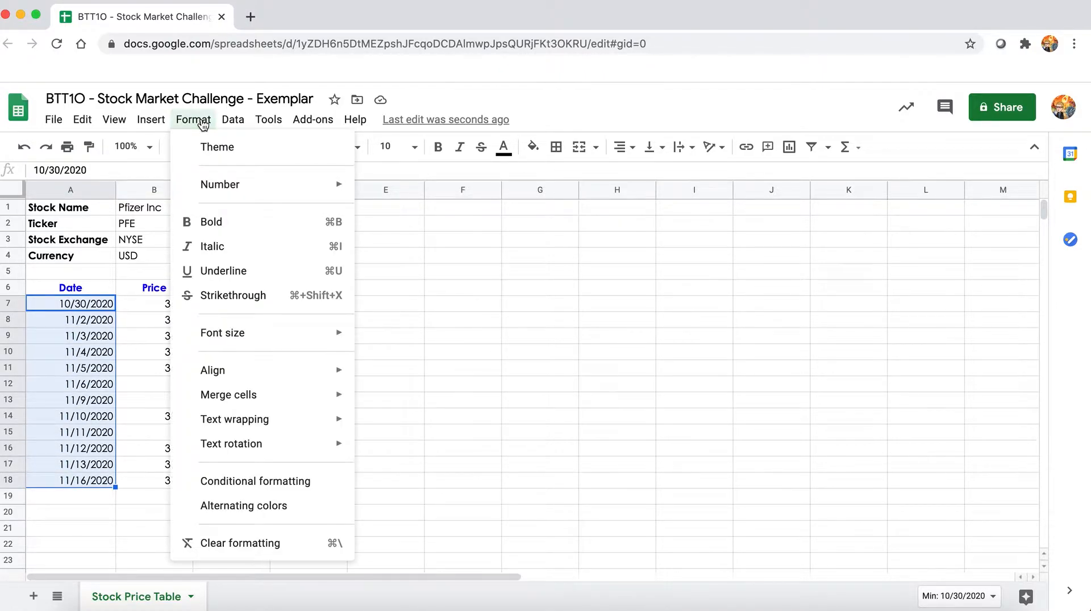
pyautogui.moveTo(204, 186)
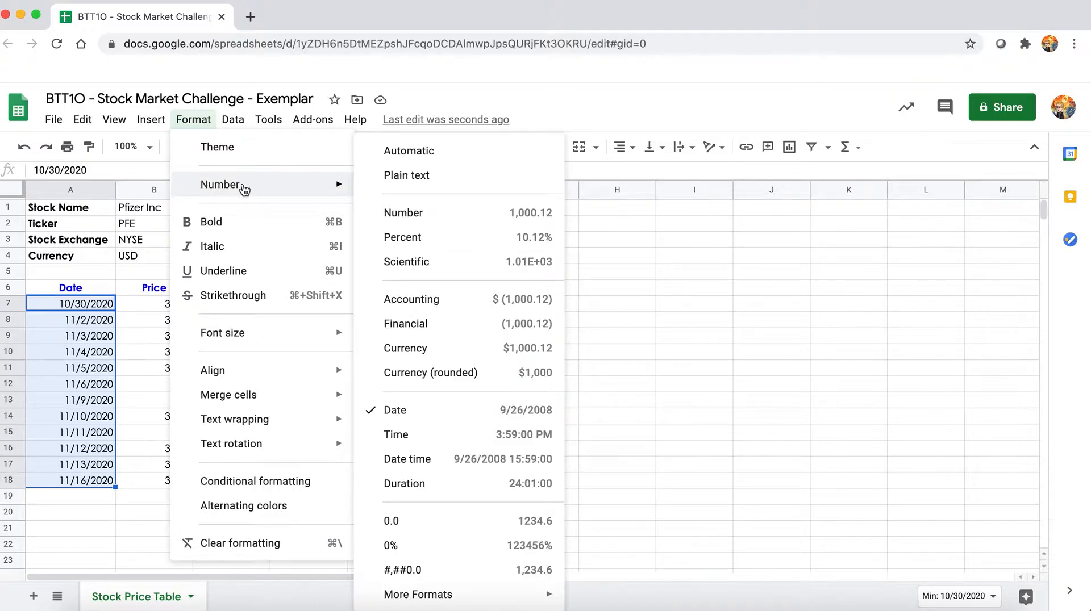
pyautogui.moveTo(316, 182)
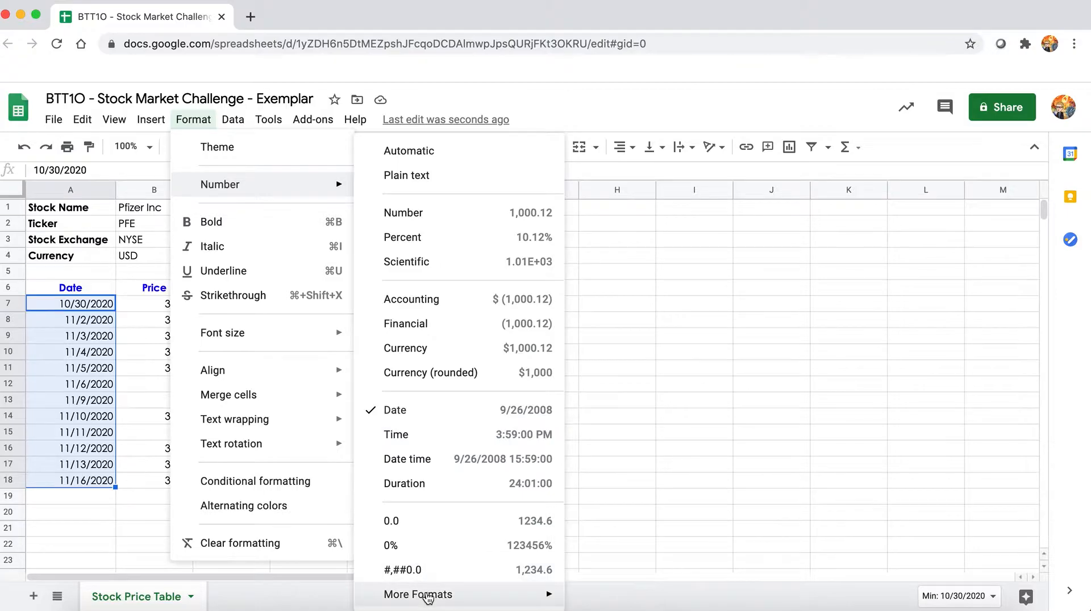
pyautogui.moveTo(428, 598)
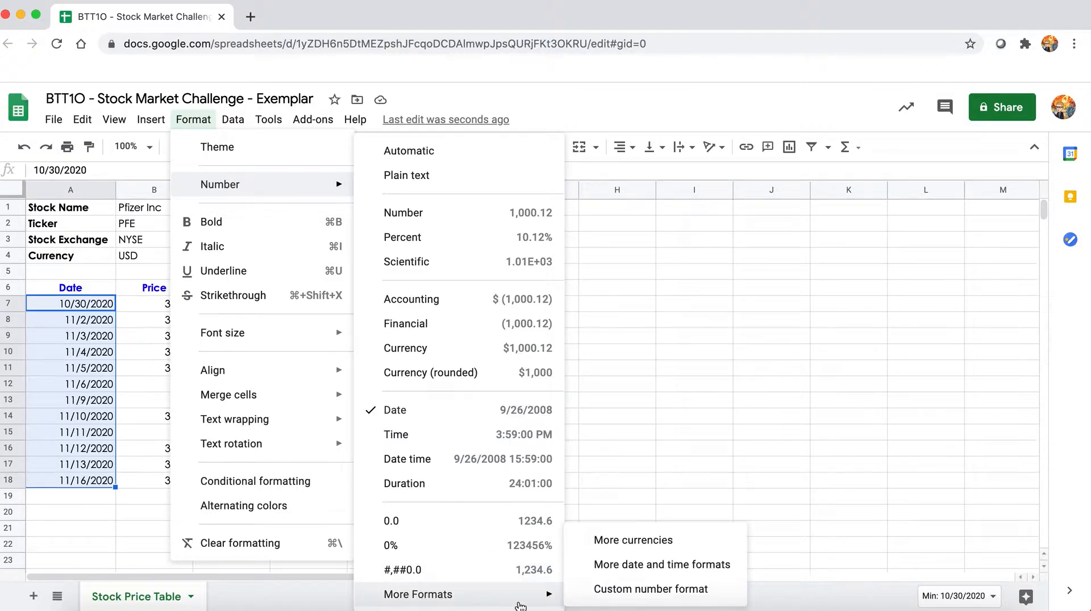
pyautogui.click(589, 595)
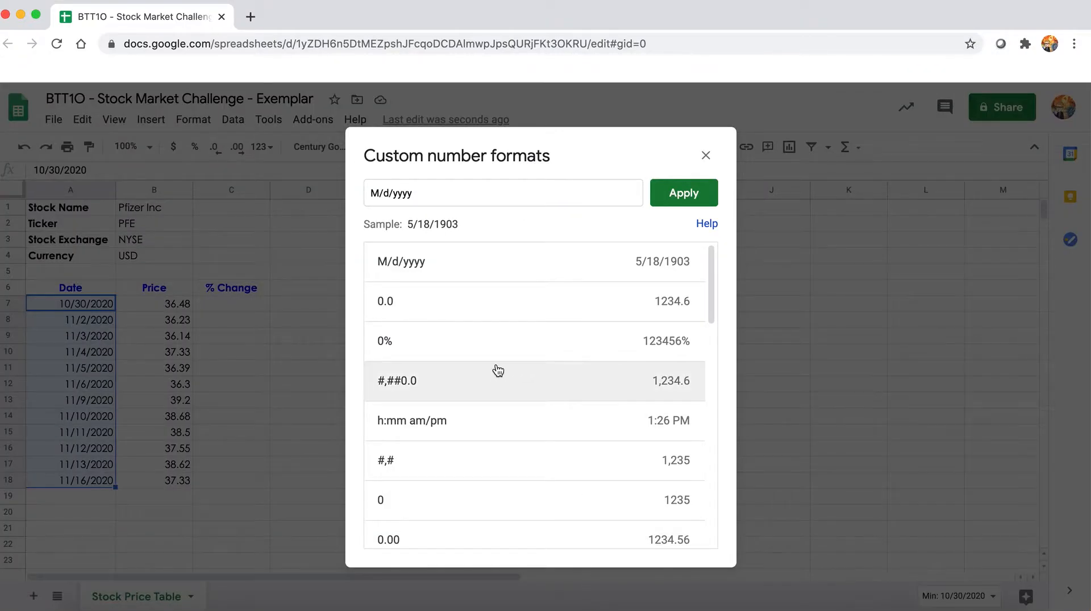
pyautogui.click(448, 193)
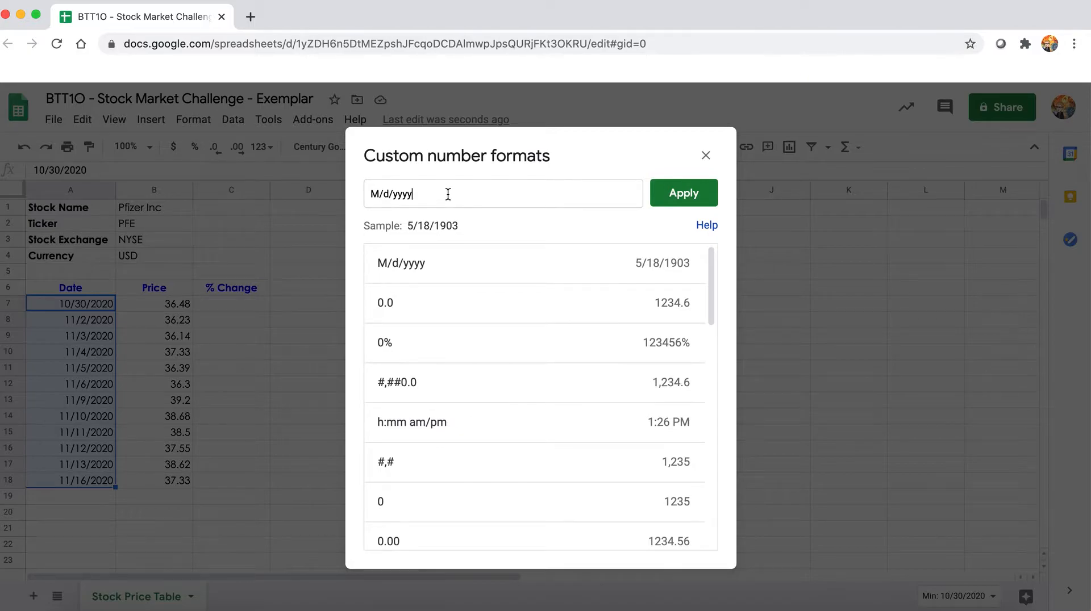
pyautogui.press('BackSpace')
pyautogui.press('BackSpace')
pyautogui.press('BackSpace')
pyautogui.press('BackSpace')
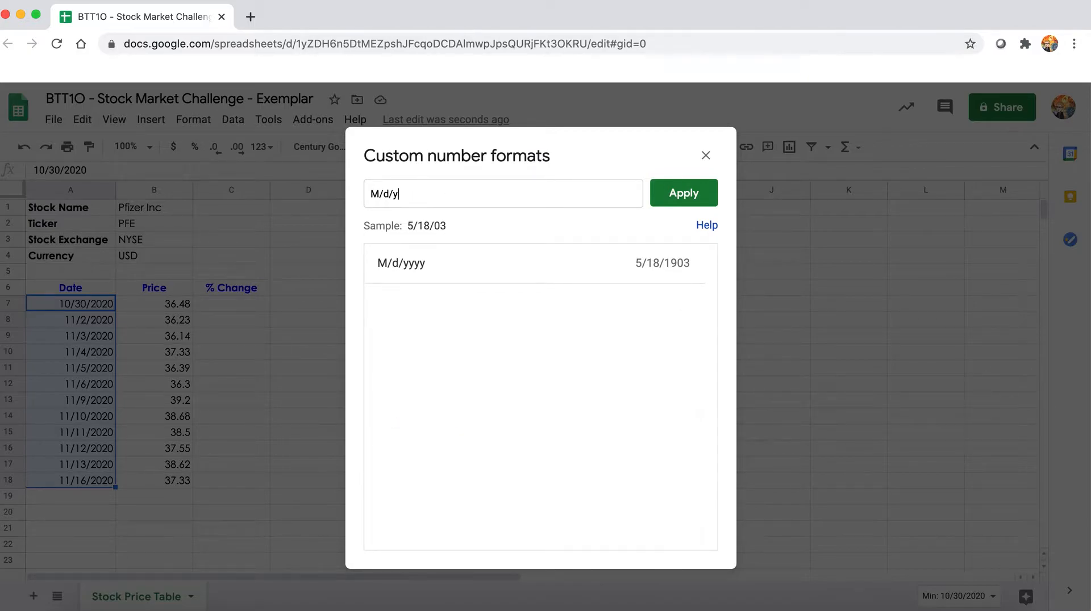
pyautogui.press('BackSpace')
pyautogui.click(671, 200)
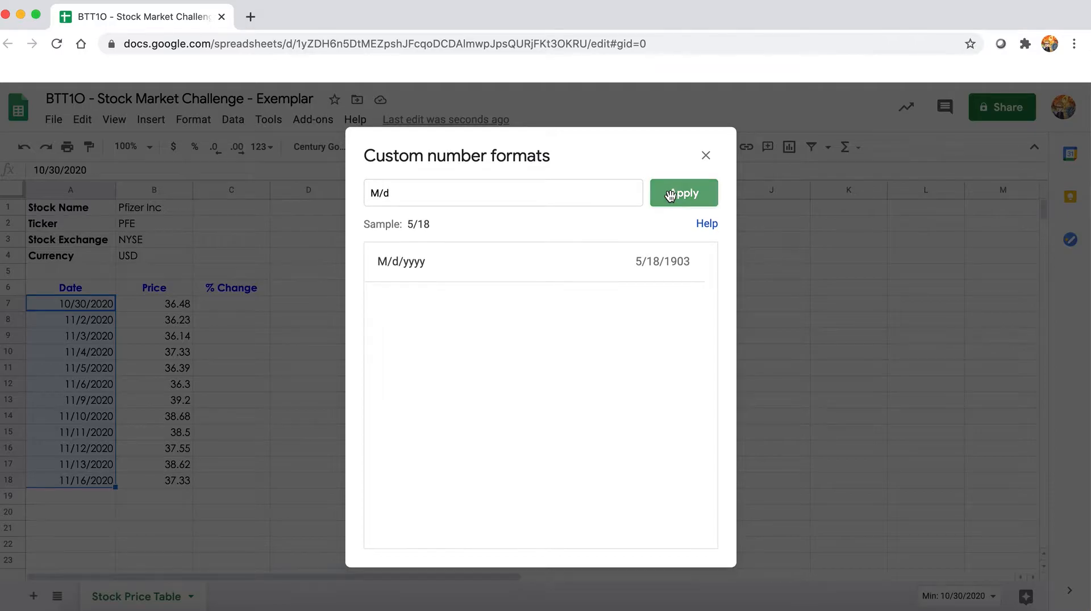
pyautogui.click(479, 349)
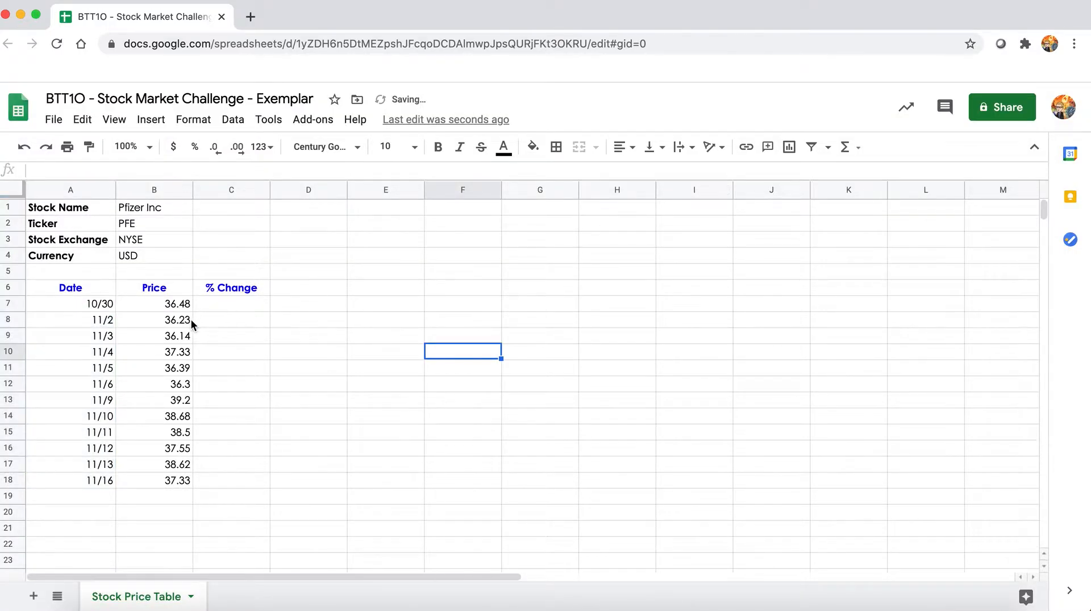
# - Apply the custom number format MMM D to the dates in A7:A18
pyautogui.click(100, 306)
pyautogui.moveTo(100, 306); pyautogui.dragTo(85, 482)
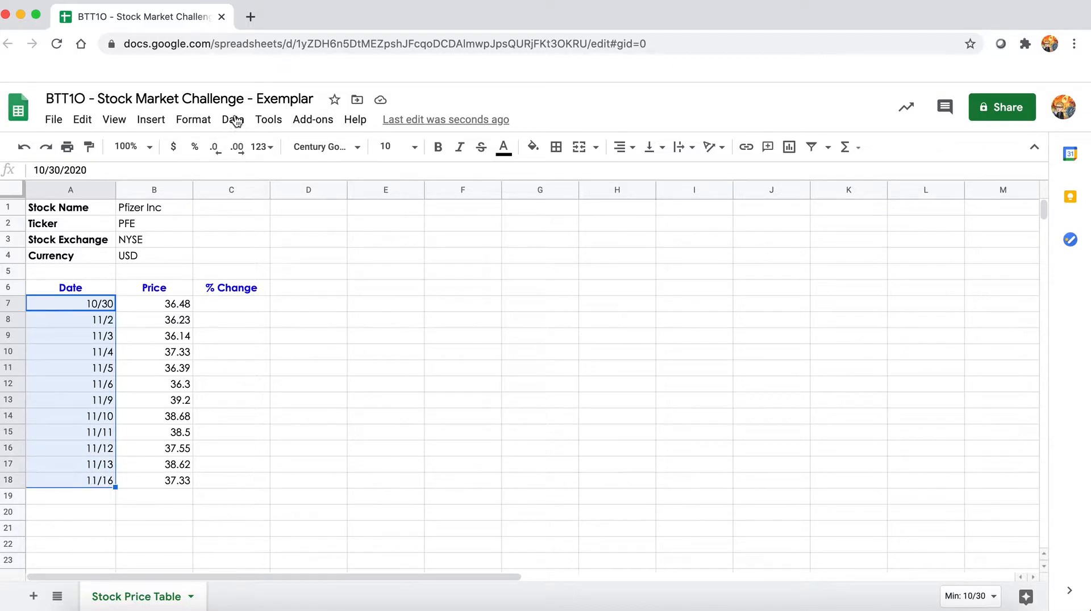
pyautogui.click(192, 119)
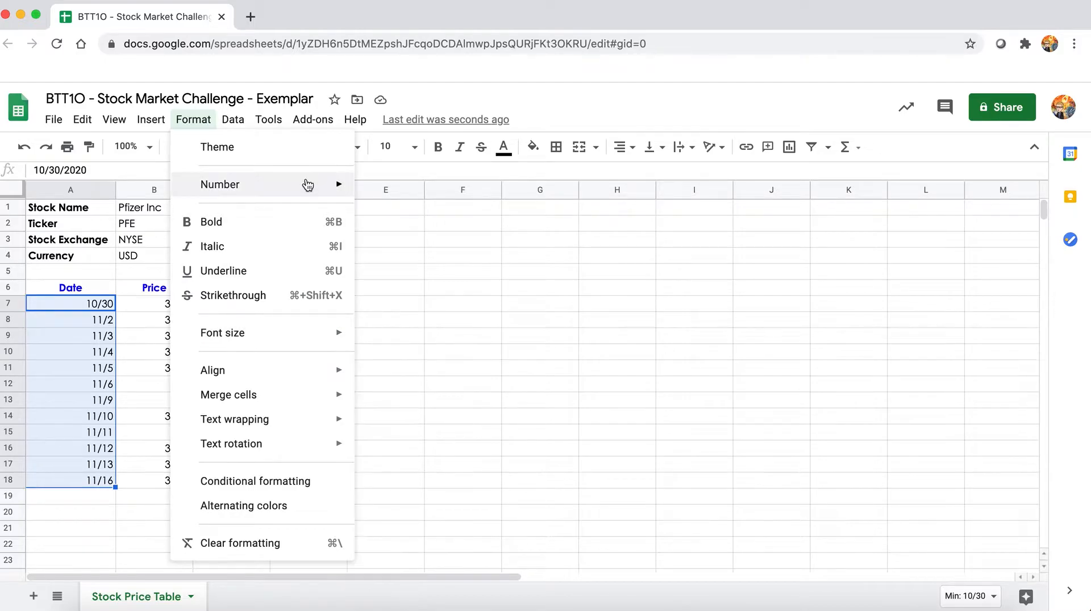
pyautogui.moveTo(307, 183)
pyautogui.moveTo(433, 594)
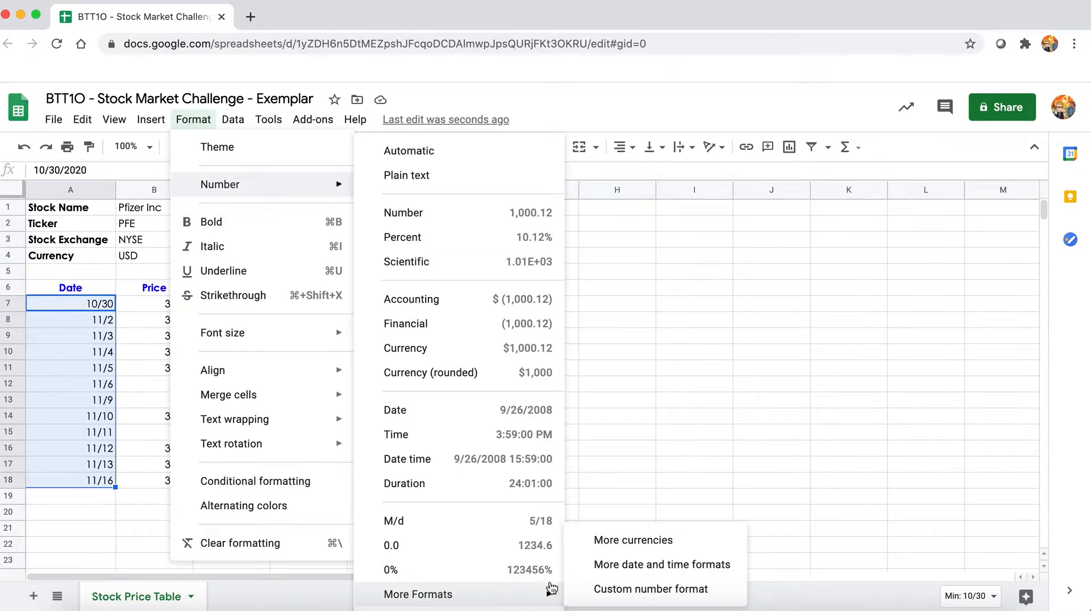
pyautogui.click(593, 591)
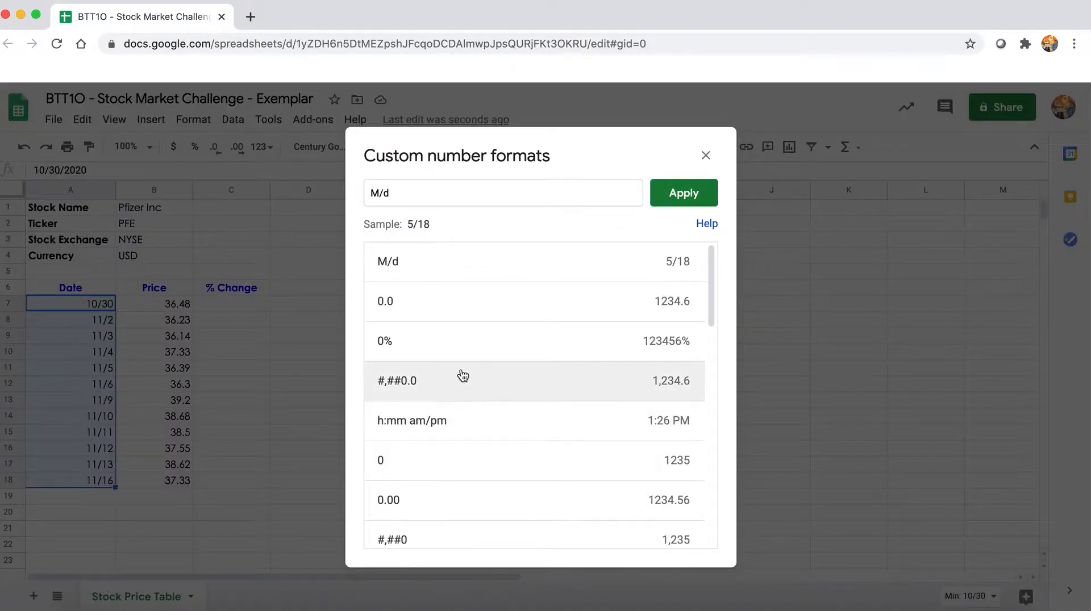
pyautogui.click(381, 193)
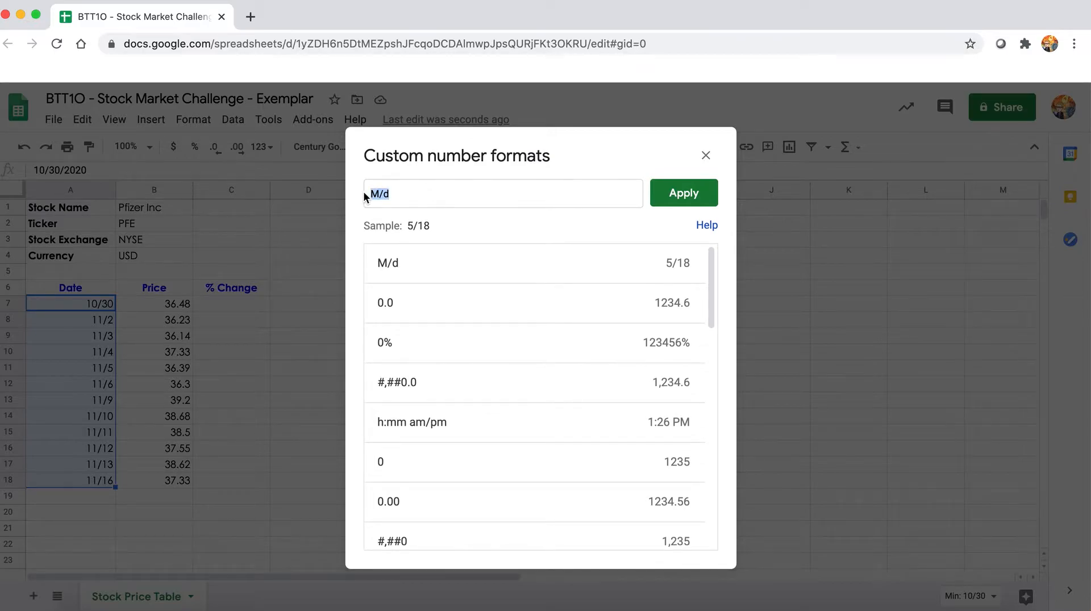
pyautogui.write('MMM')
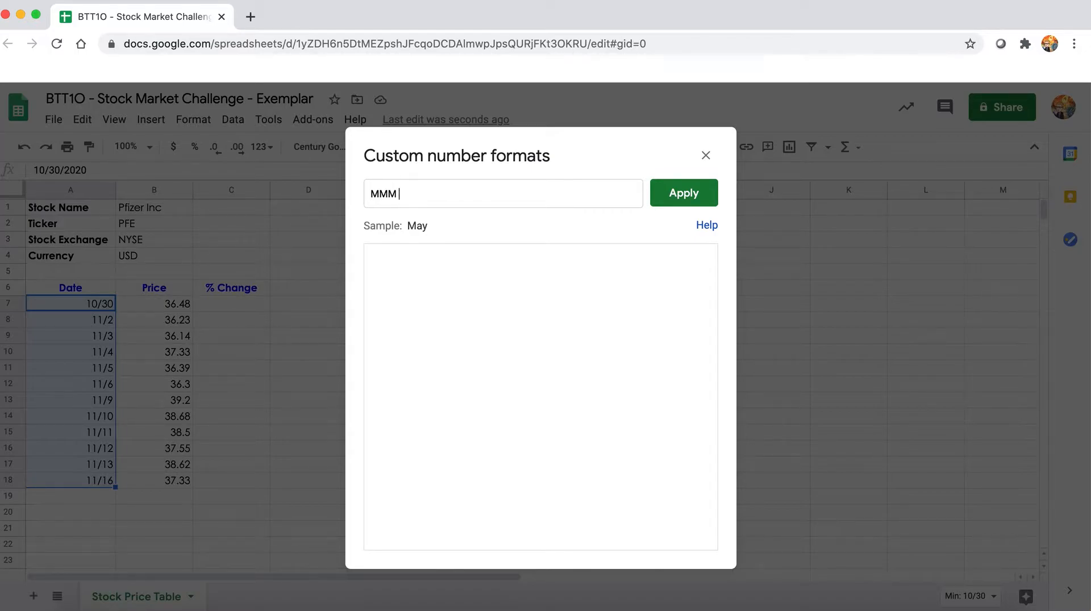
pyautogui.write('D')
pyautogui.click(686, 196)
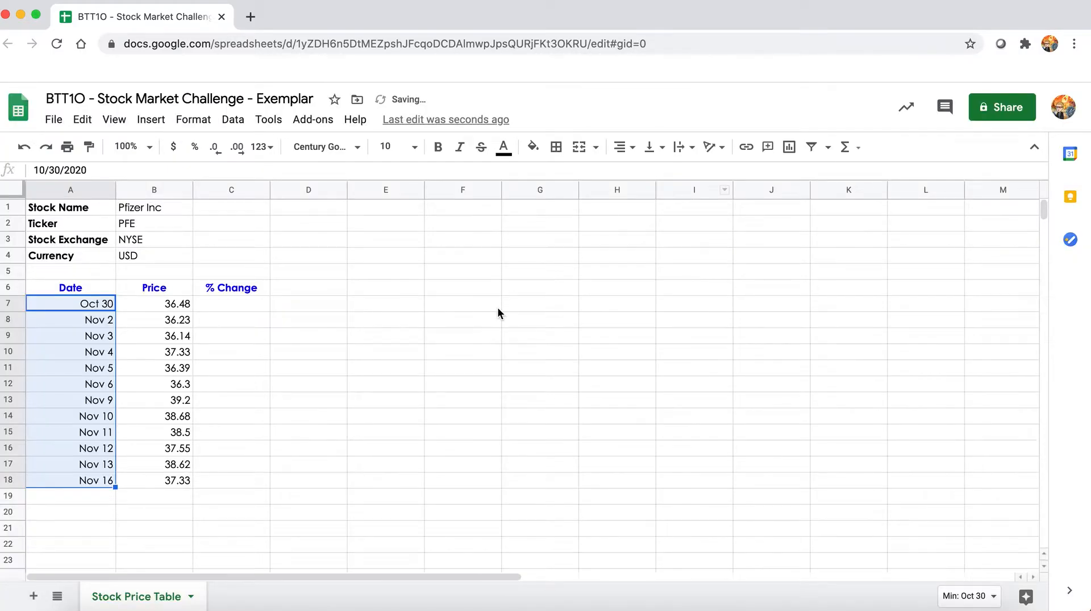
pyautogui.click(112, 338)
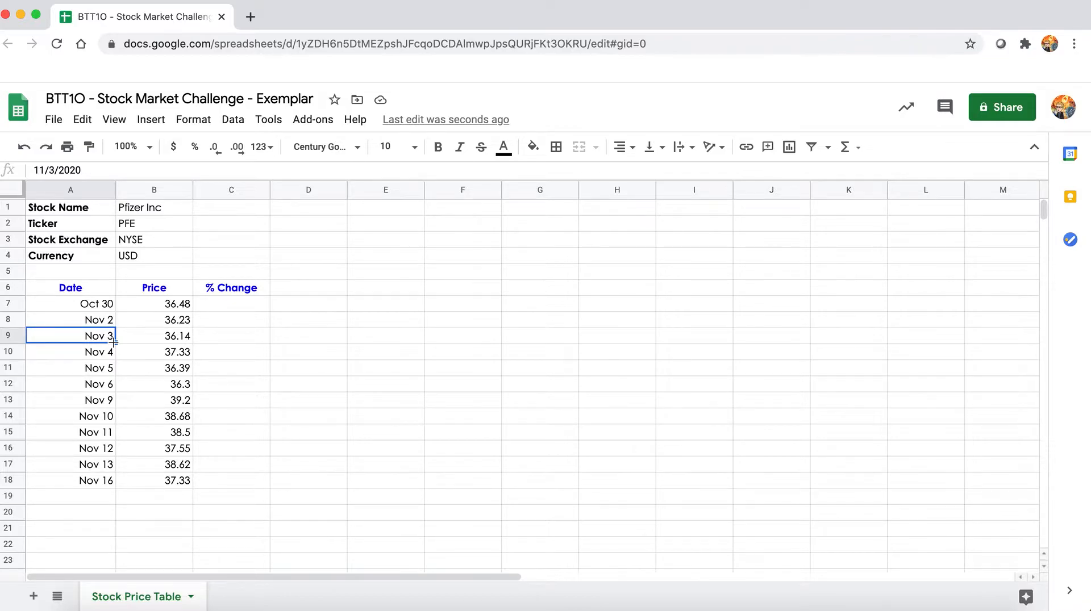
pyautogui.click(149, 310)
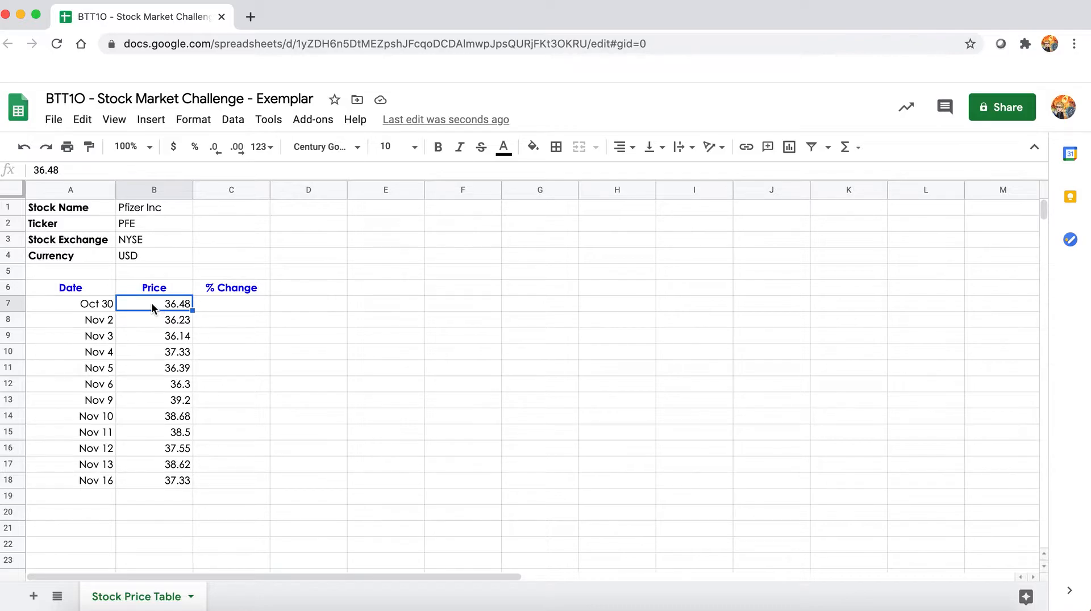
# - Format the prices in B7:B18 as currency with a dollar sign and two decimals
pyautogui.moveTo(153, 307)
pyautogui.mouseDown()
pyautogui.moveTo(136, 383)
pyautogui.moveTo(142, 472)
pyautogui.moveTo(159, 431)
pyautogui.mouseUp()
pyautogui.click(178, 404)
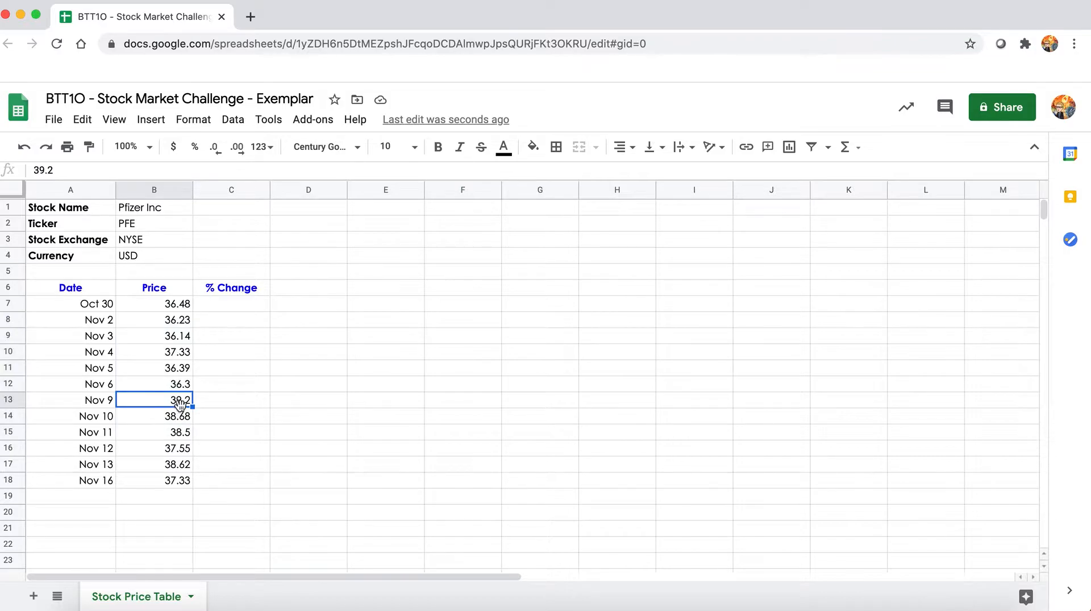
pyautogui.click(182, 432)
pyautogui.moveTo(168, 307); pyautogui.dragTo(170, 479)
pyautogui.click(204, 124)
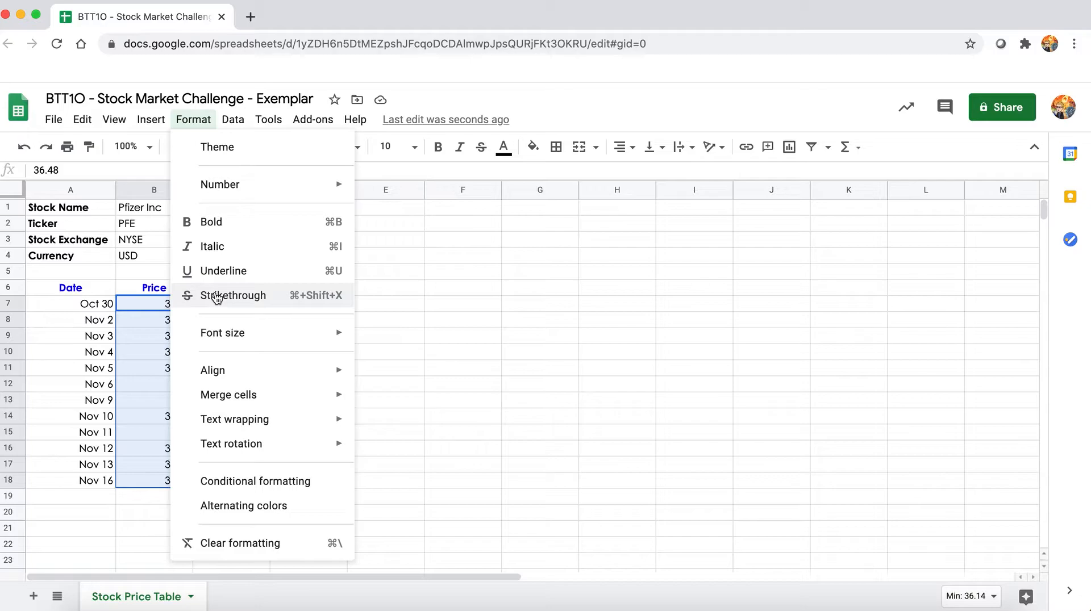
pyautogui.moveTo(238, 195)
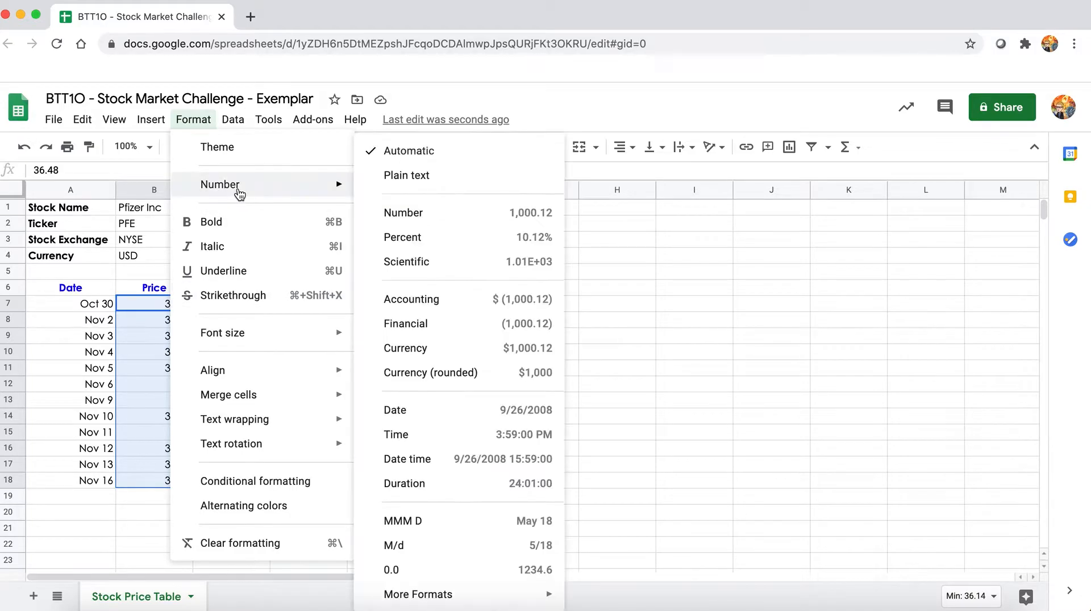
pyautogui.click(446, 344)
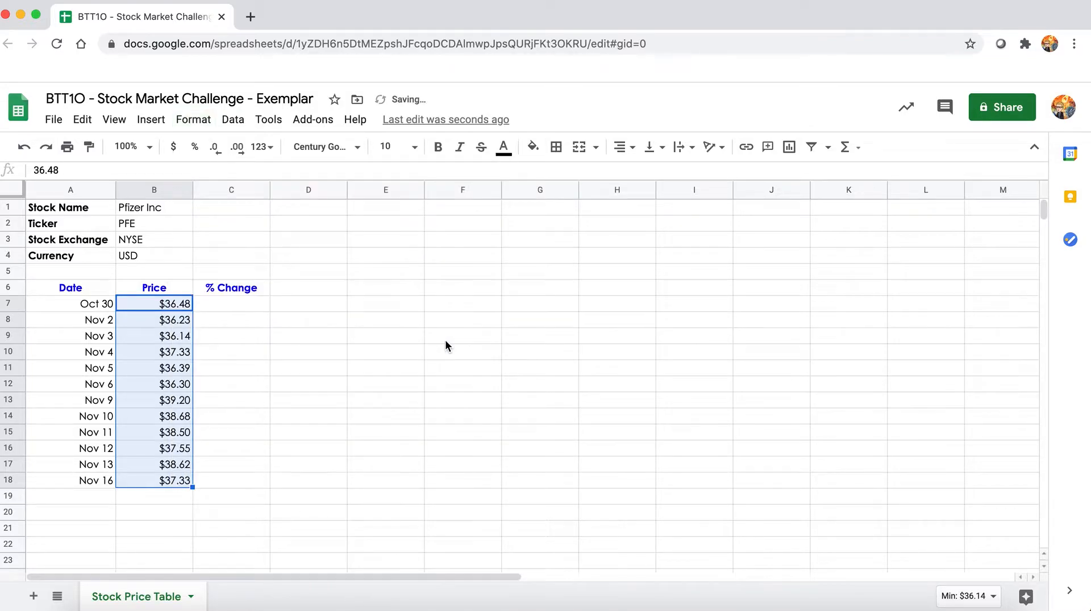
pyautogui.click(256, 382)
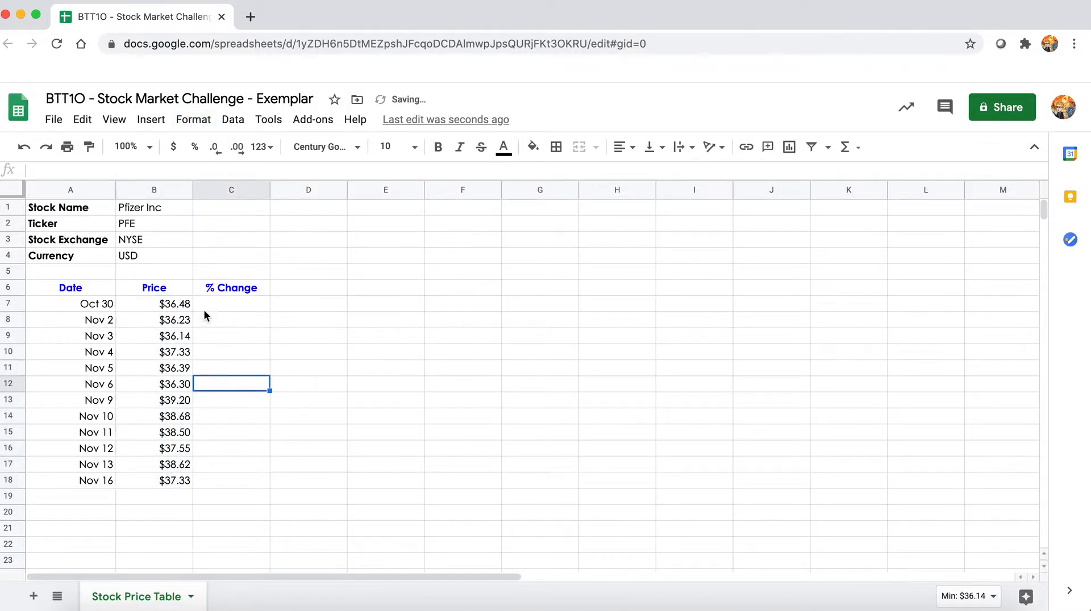
# - Enter the formula =B8/$B$7 in C8 to divide the Nov 2 price by the fixed Oct 30 price
pyautogui.click(203, 307)
pyautogui.click(211, 319)
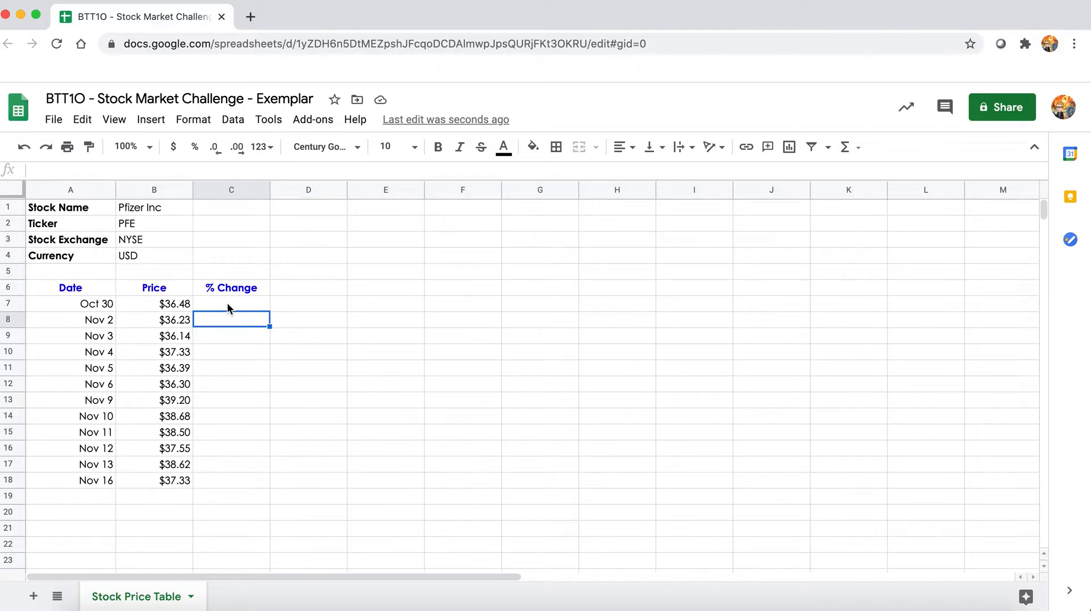
pyautogui.write('=')
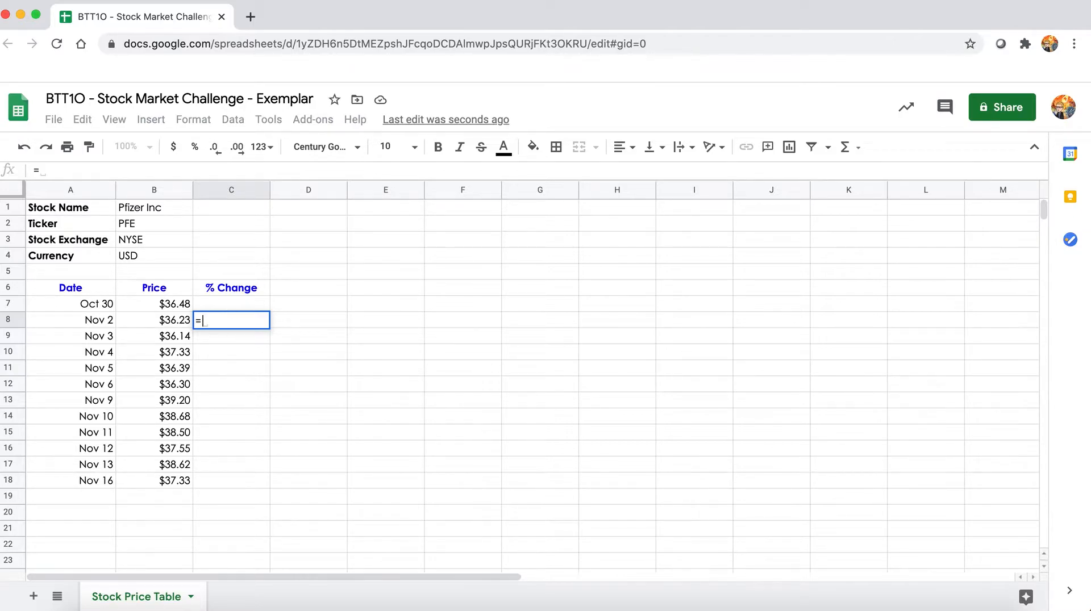
pyautogui.click(182, 321)
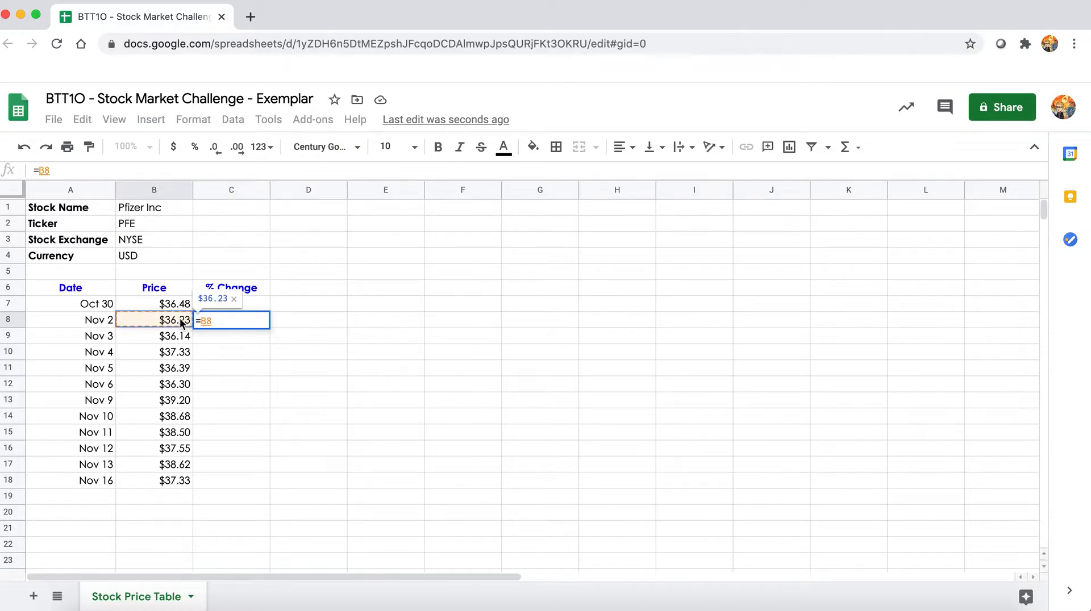
pyautogui.write('/')
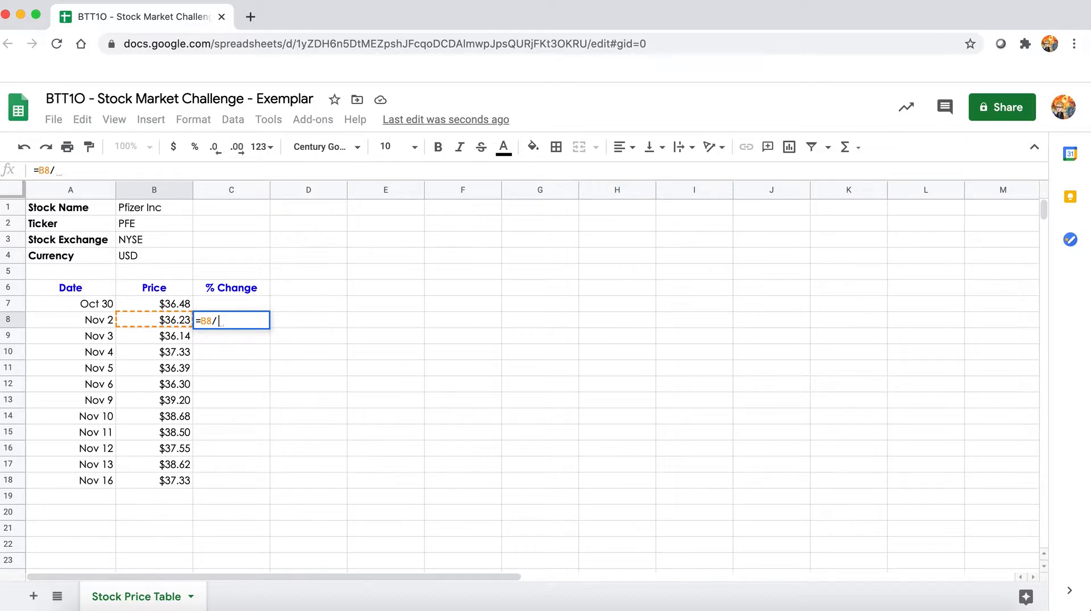
pyautogui.click(169, 305)
pyautogui.click(54, 174)
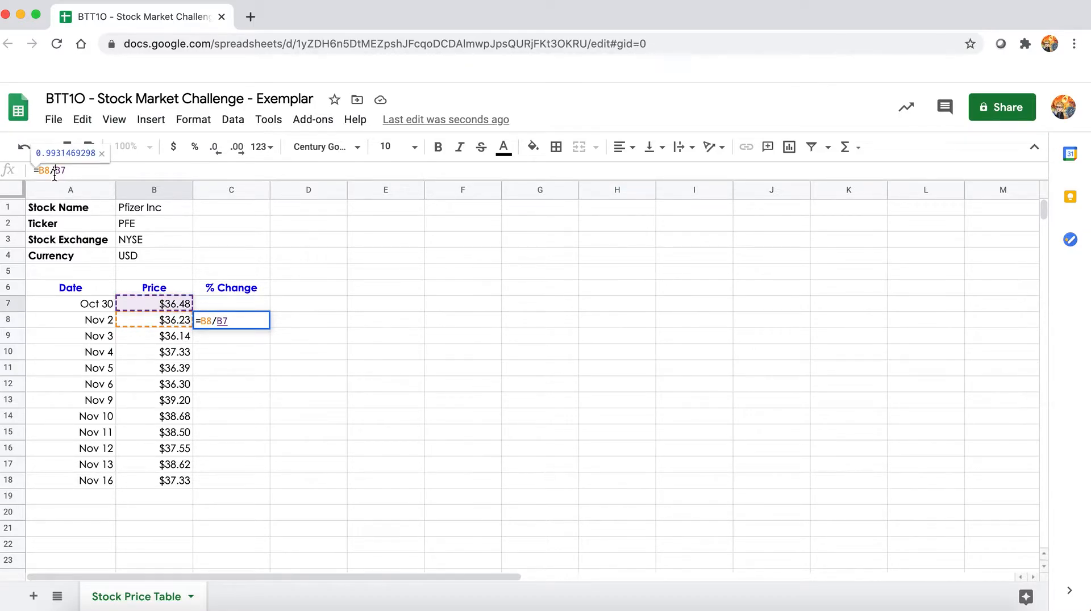
pyautogui.write('$')
pyautogui.write('$')
pyautogui.press('Return')
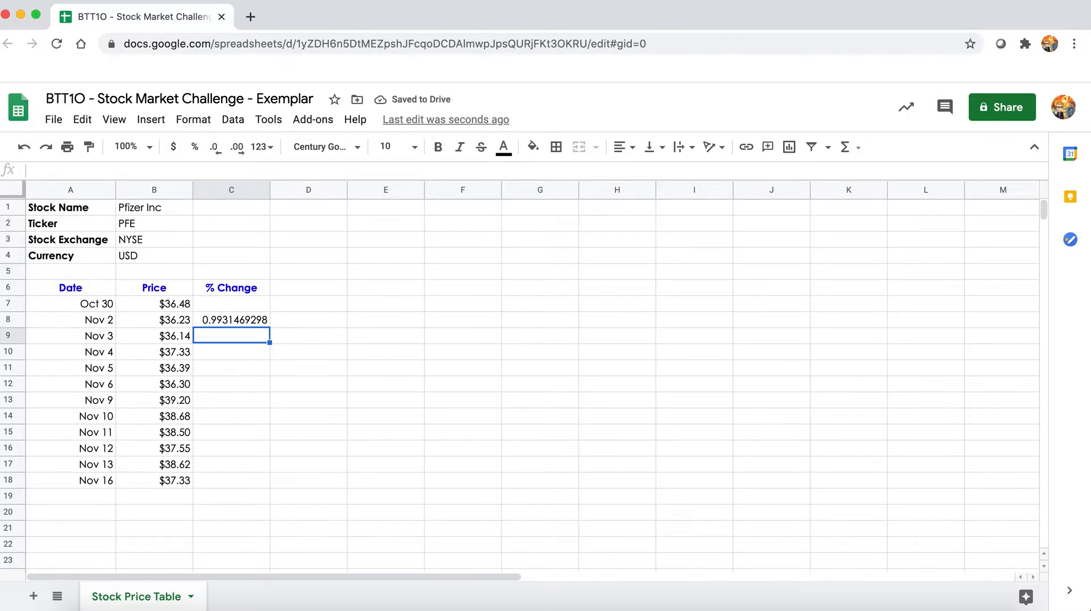
# - Edit the formula in C8 to =(B8/$B$7)-1 so that it calculates the change from the Oct 30 price
pyautogui.click(232, 319)
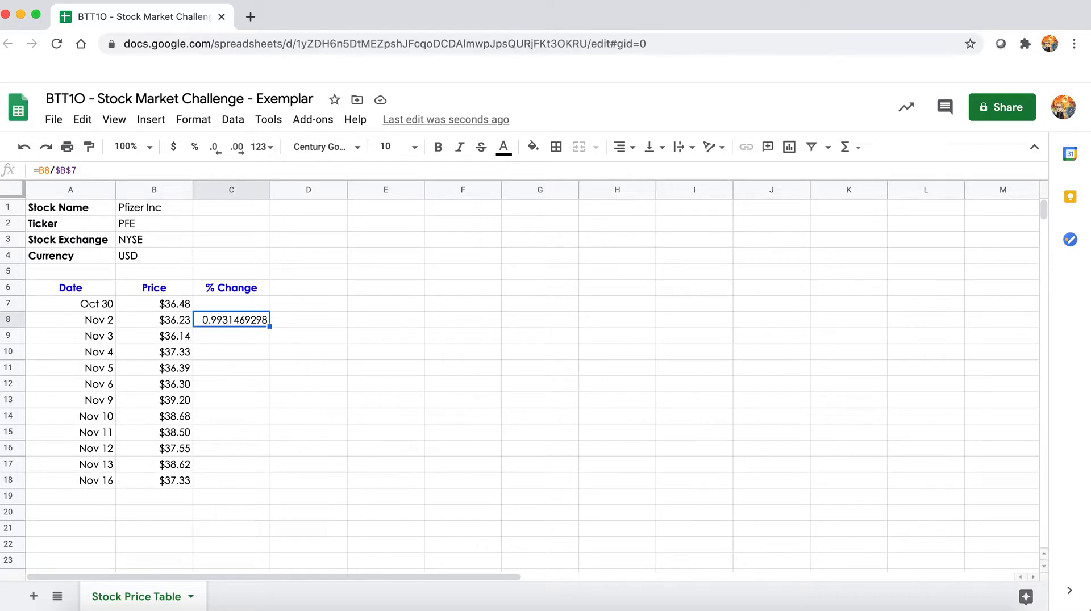
pyautogui.click(40, 170)
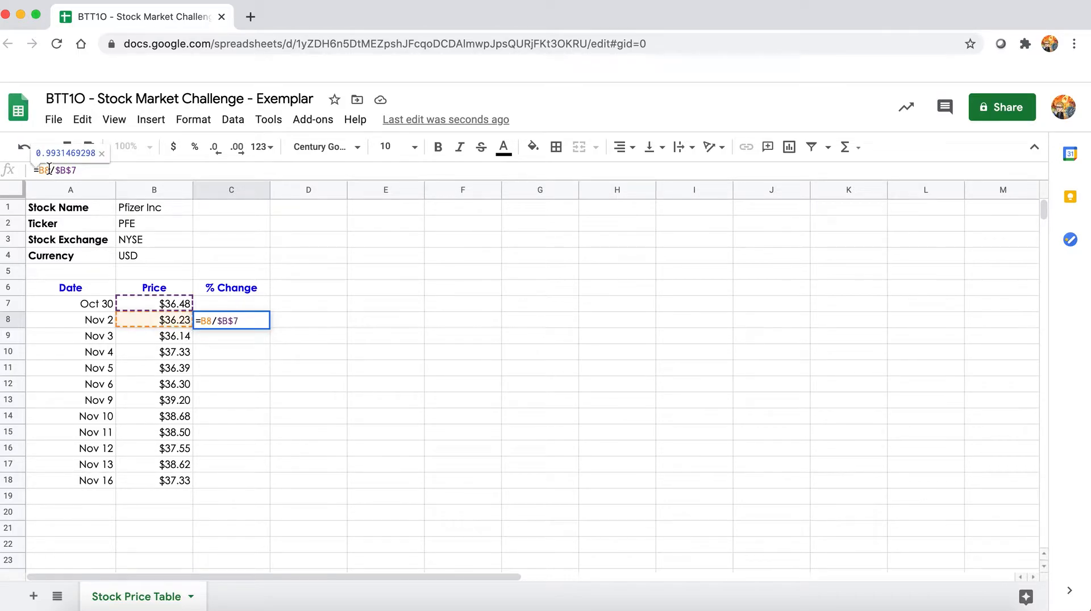
pyautogui.press('Return')
pyautogui.click(231, 320)
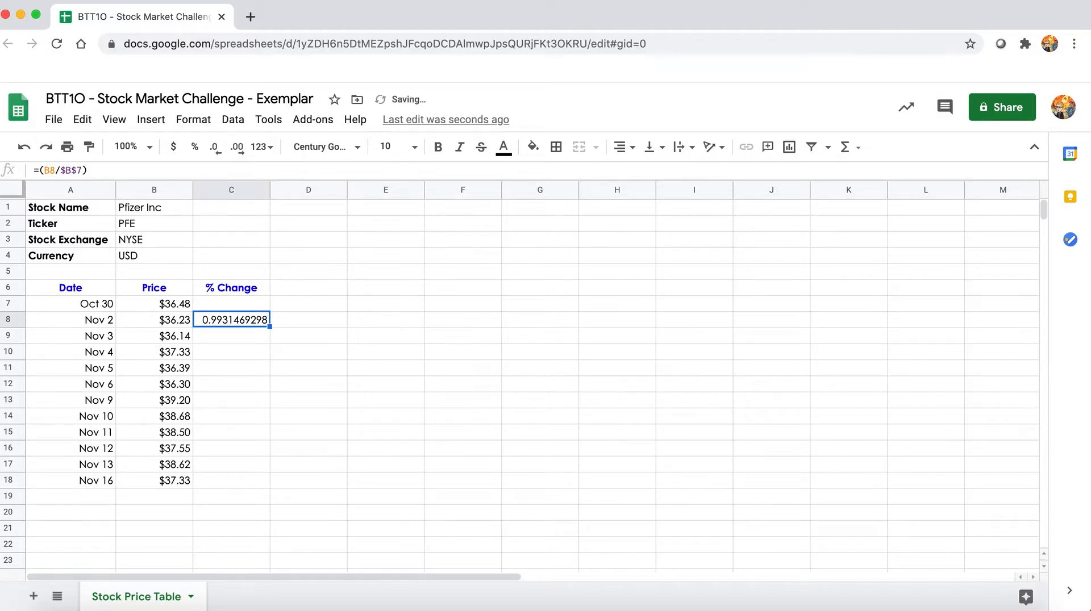
pyautogui.click(96, 169)
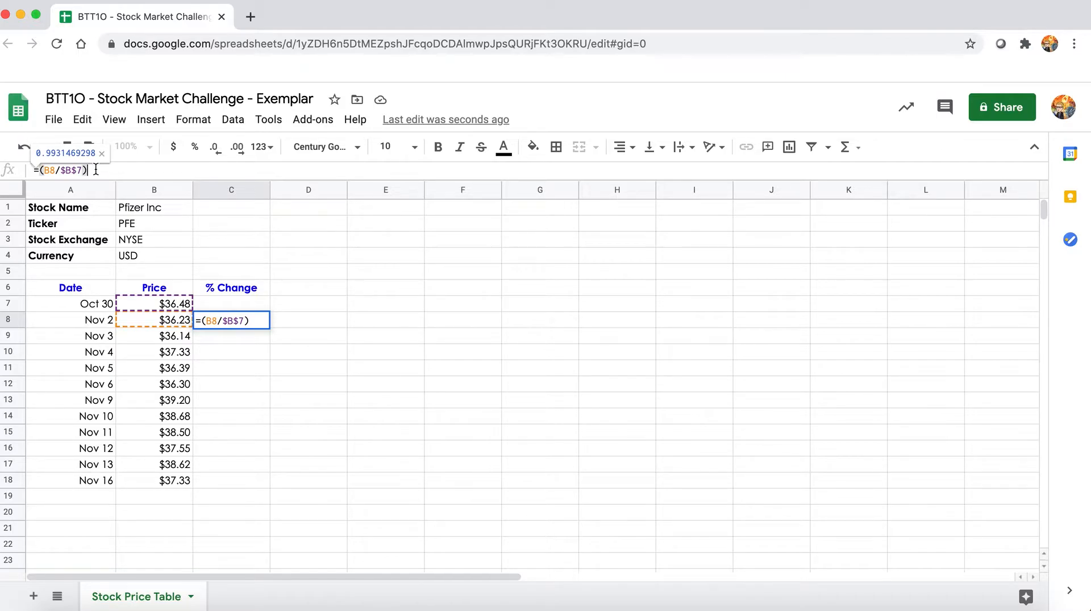
pyautogui.write('-1')
pyautogui.press('Return')
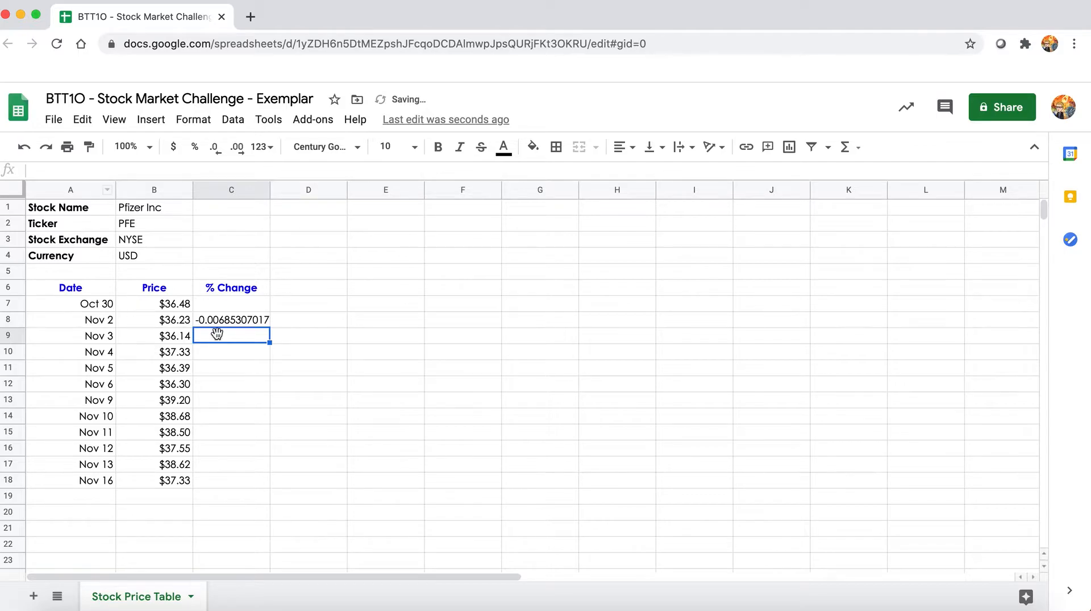
# - Format the change value in C8 as a percent
pyautogui.click(243, 323)
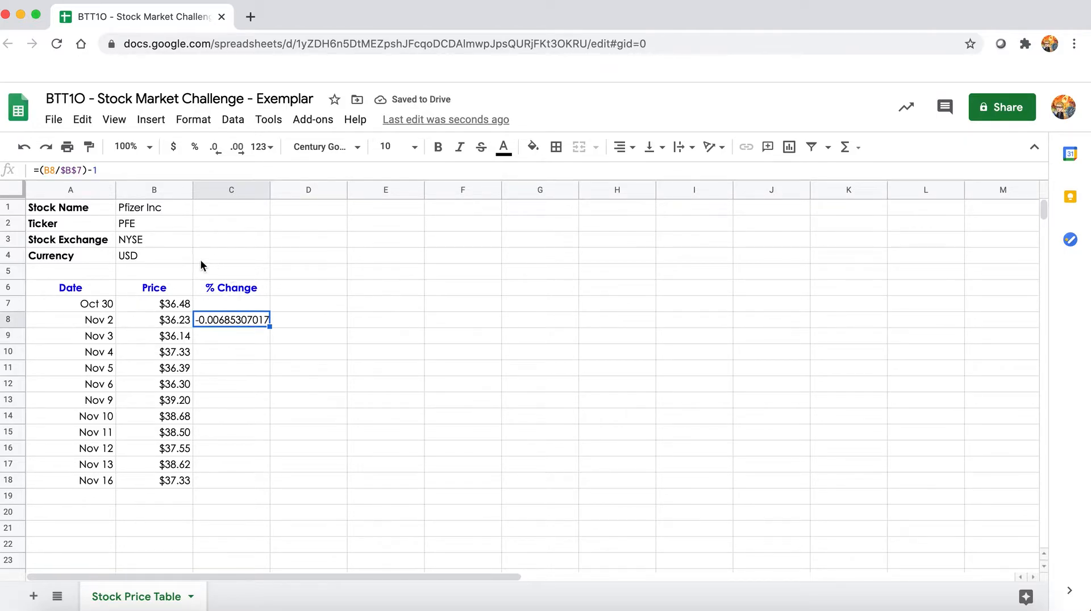
pyautogui.click(189, 122)
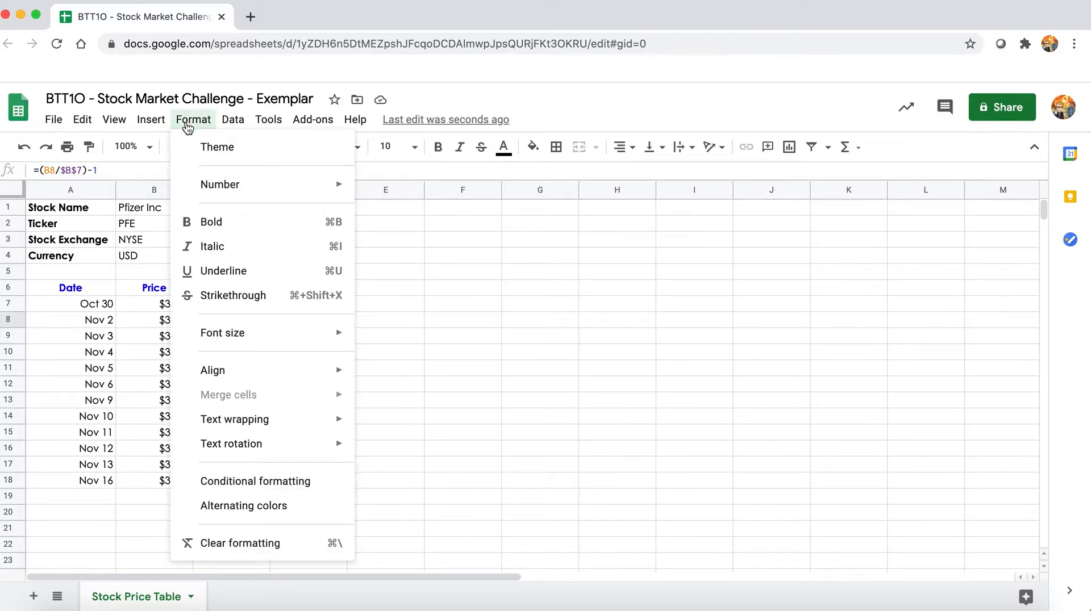
pyautogui.moveTo(225, 196)
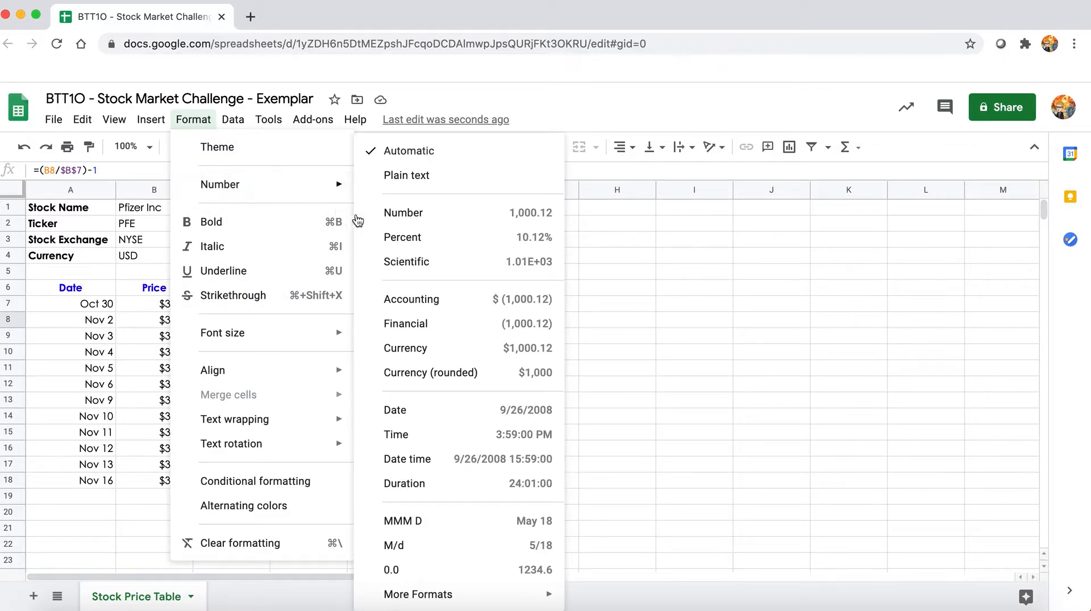
pyautogui.click(417, 243)
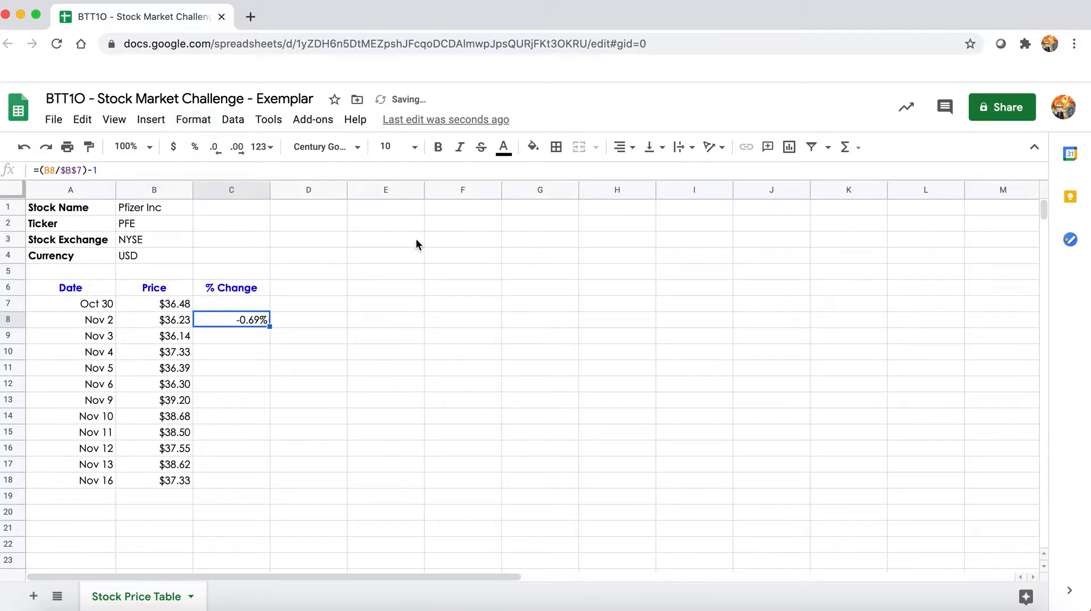
# - Copy the % Change formula from C8 to C9 and check its cell references
pyautogui.click(227, 334)
pyautogui.click(237, 323)
pyautogui.click(229, 338)
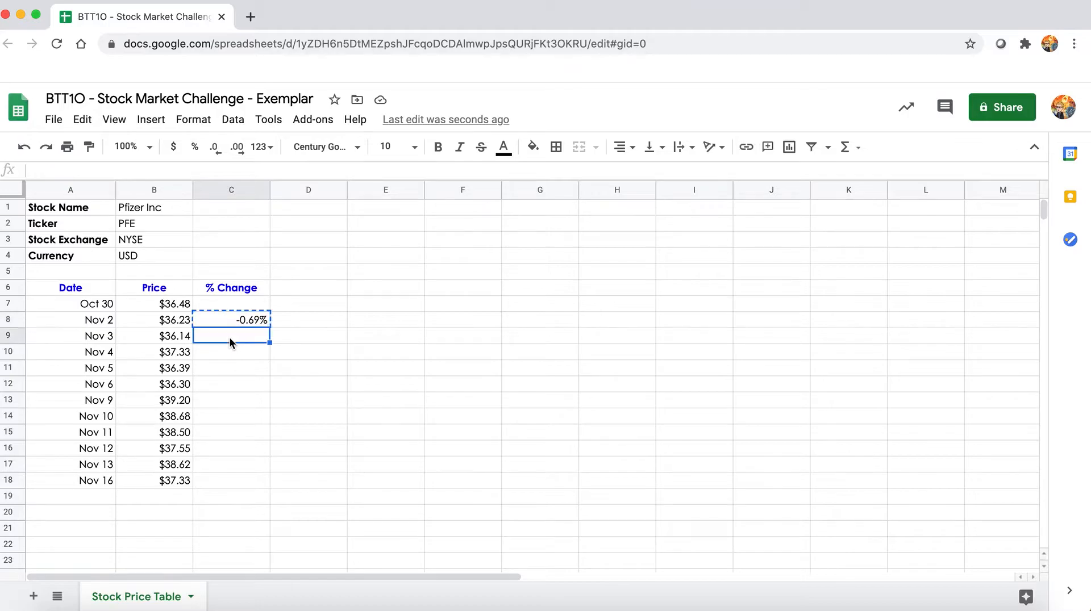
pyautogui.hotkey('ctrl', 'v')
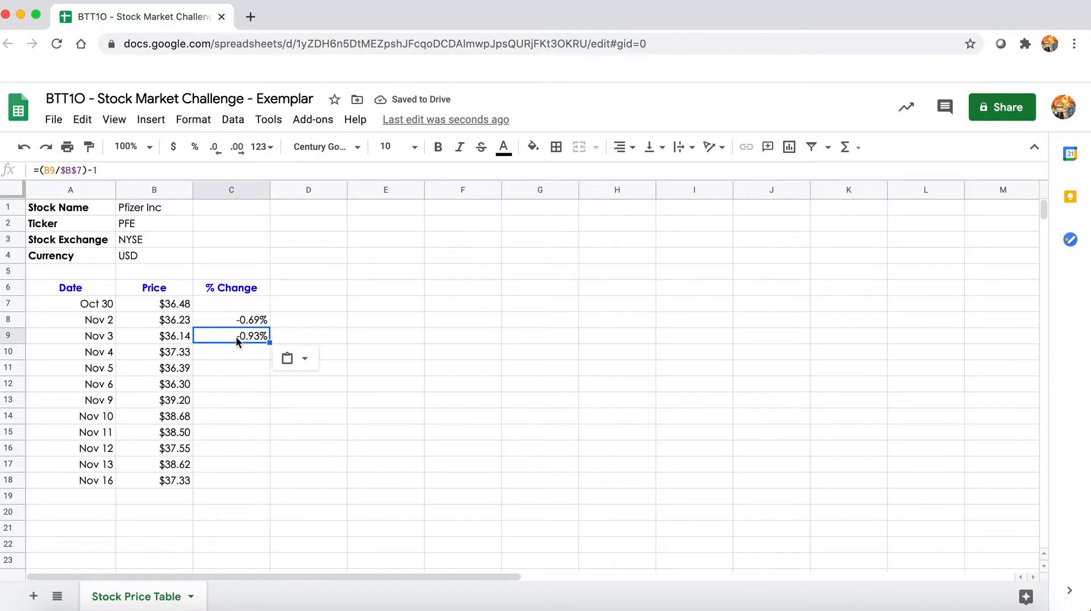
pyautogui.click(96, 172)
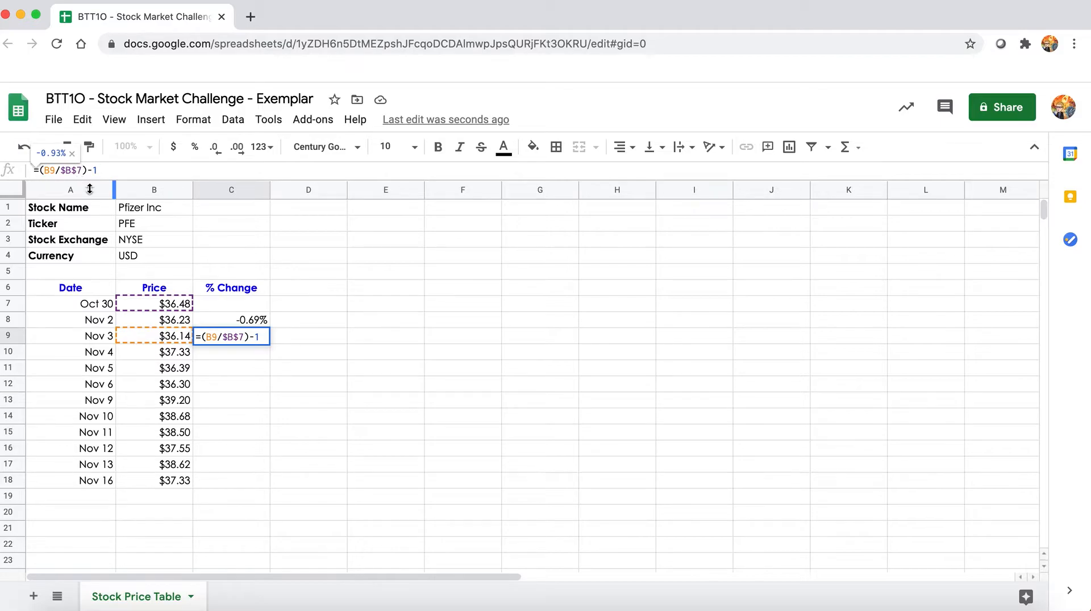
pyautogui.press('Escape')
# - Paste the copied % Change formula into C10:C18 for the remaining dates
pyautogui.moveTo(259, 350); pyautogui.dragTo(237, 481)
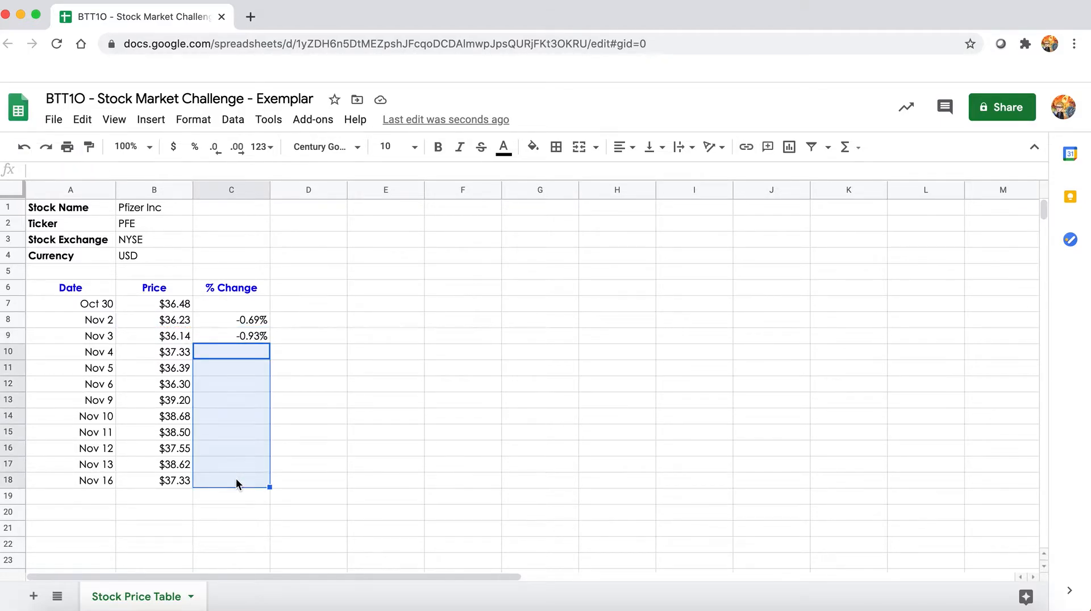
pyautogui.press('super+v')
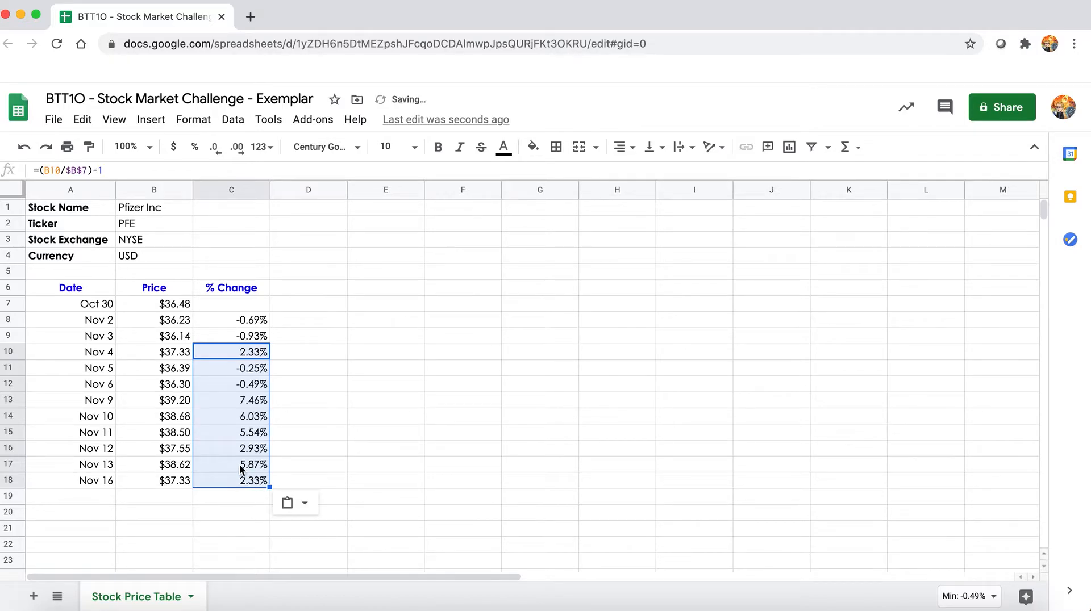
pyautogui.click(234, 482)
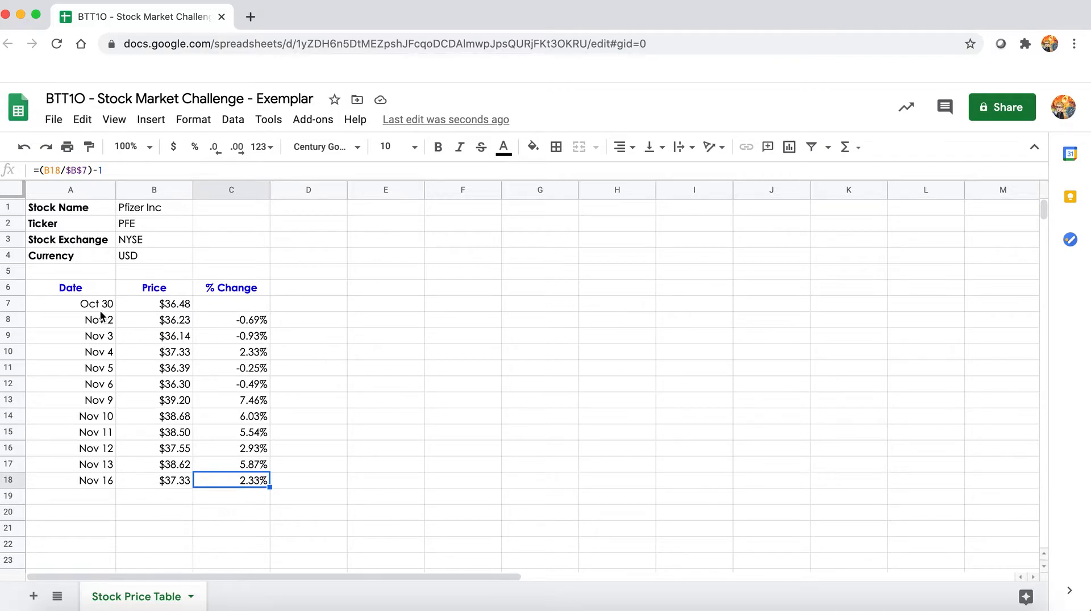
# - Apply yellow-orange borders to all cells of the stock price table in A6:C18
pyautogui.moveTo(64, 284); pyautogui.dragTo(240, 482)
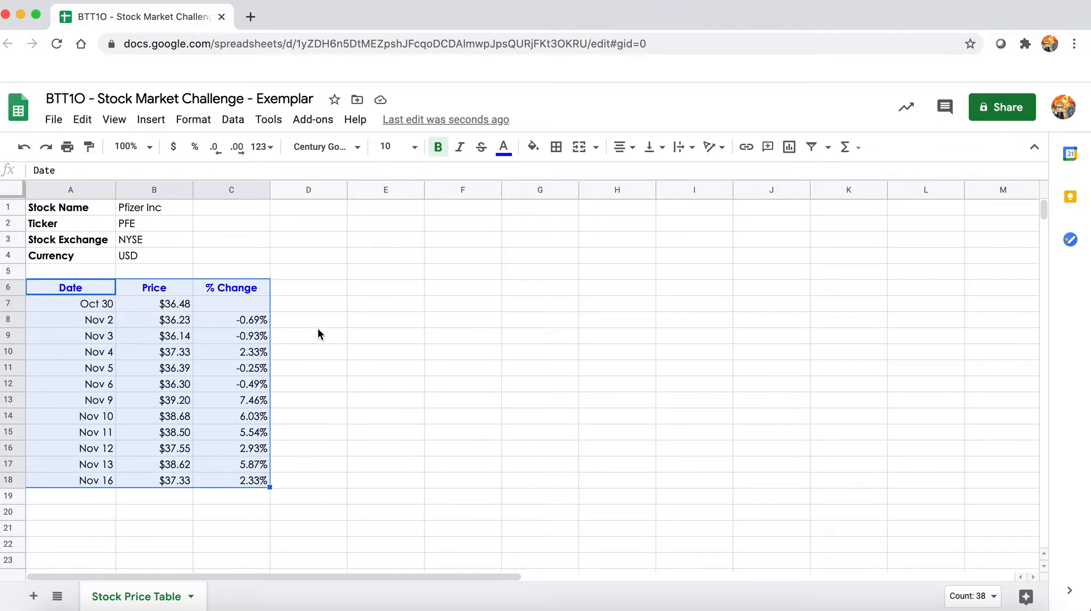
pyautogui.click(559, 150)
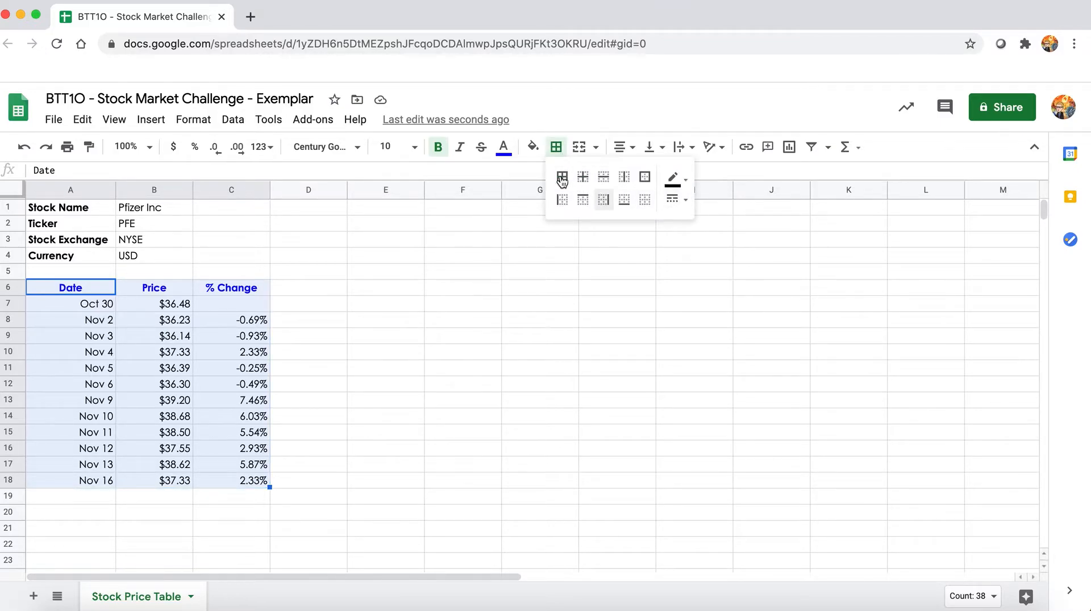
pyautogui.click(685, 183)
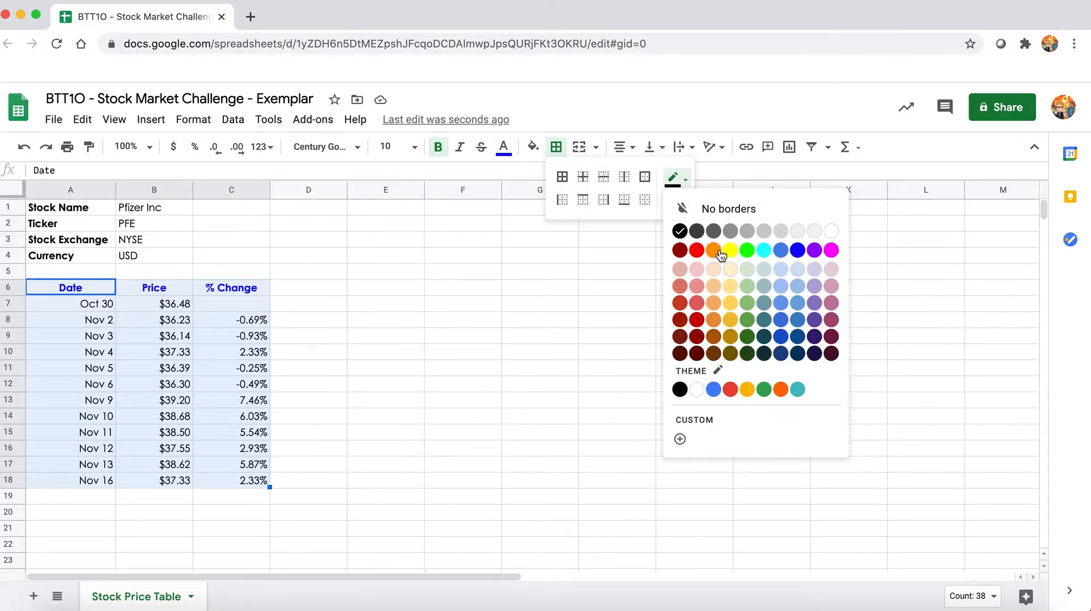
pyautogui.click(744, 389)
pyautogui.click(562, 179)
pyautogui.click(138, 310)
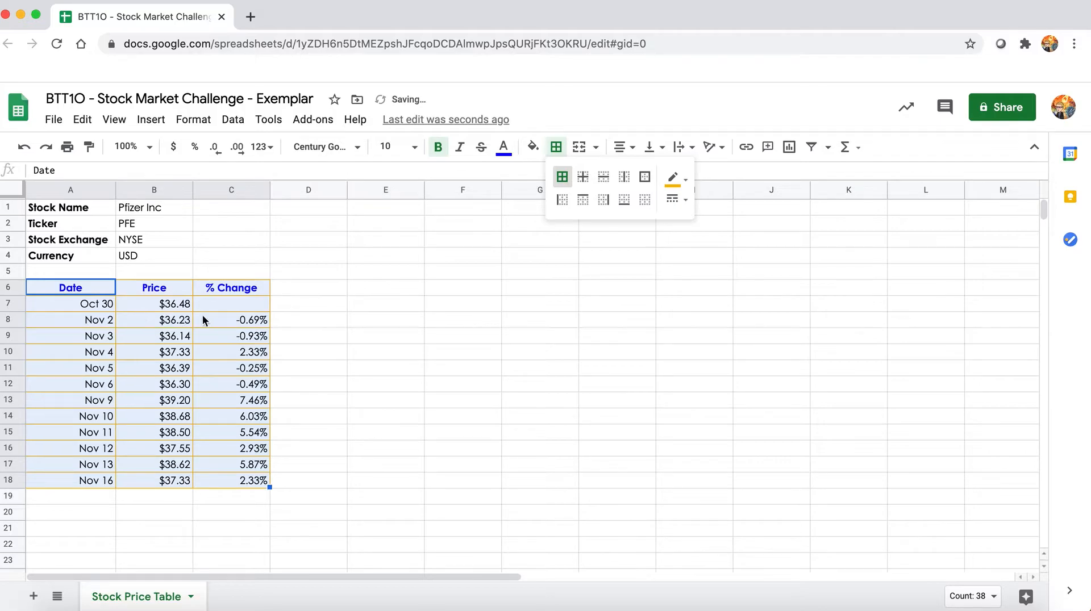
pyautogui.click(198, 313)
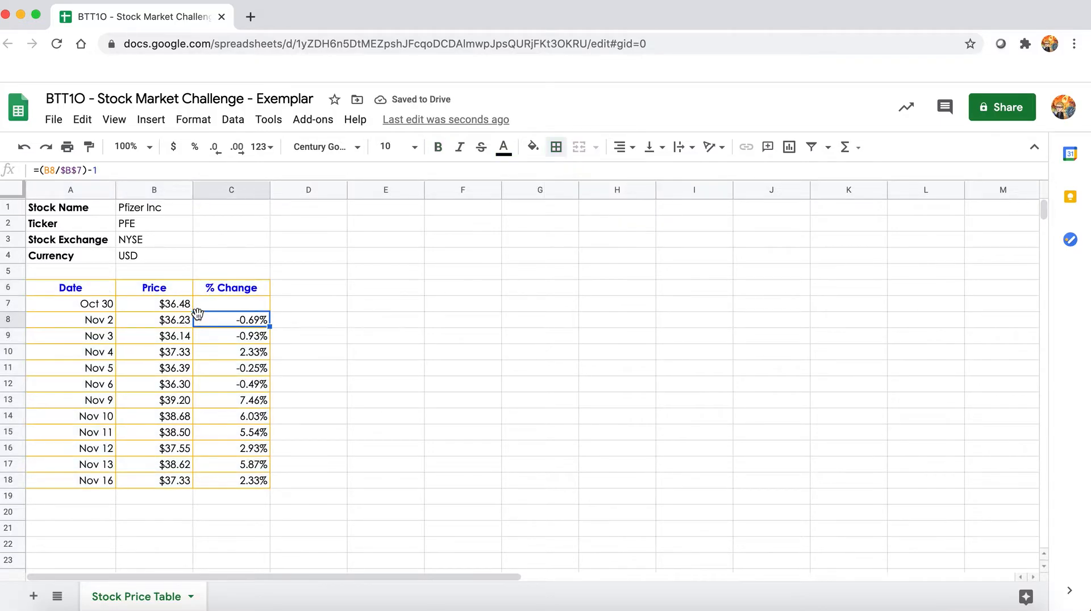
# - Fill the Nov 2 row, A8:C8, with a light red background color
pyautogui.click(64, 320)
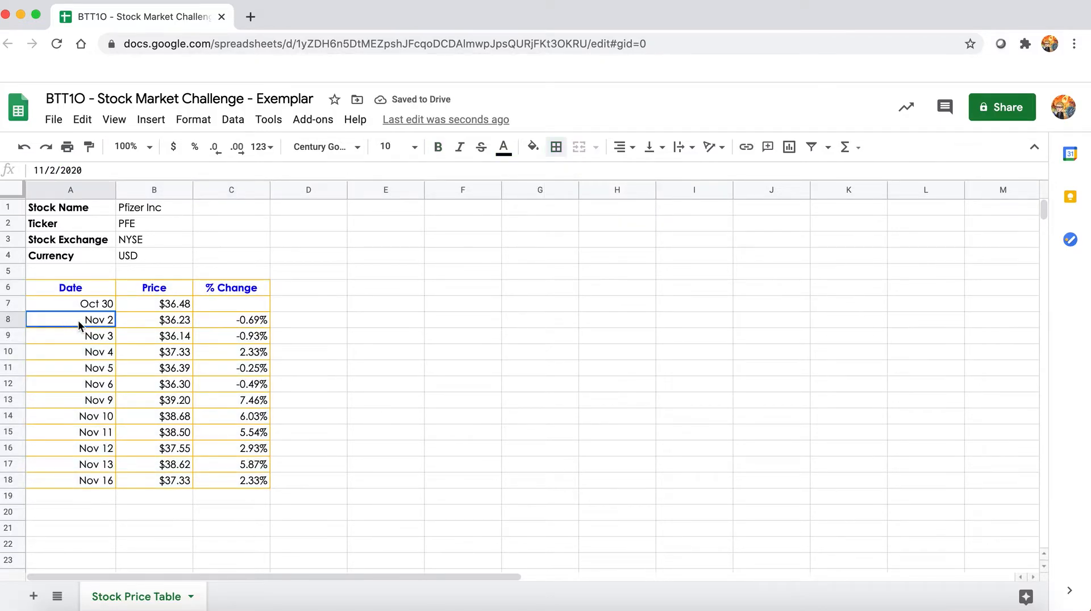
pyautogui.keyDown('shift'); pyautogui.click(228, 322); pyautogui.keyUp('shift')
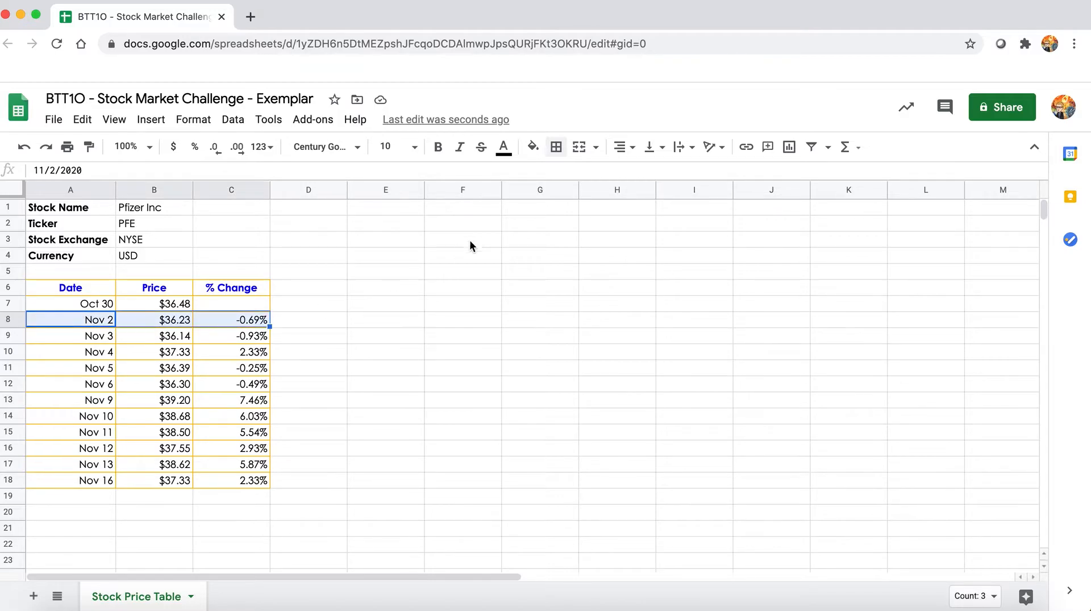
pyautogui.click(534, 148)
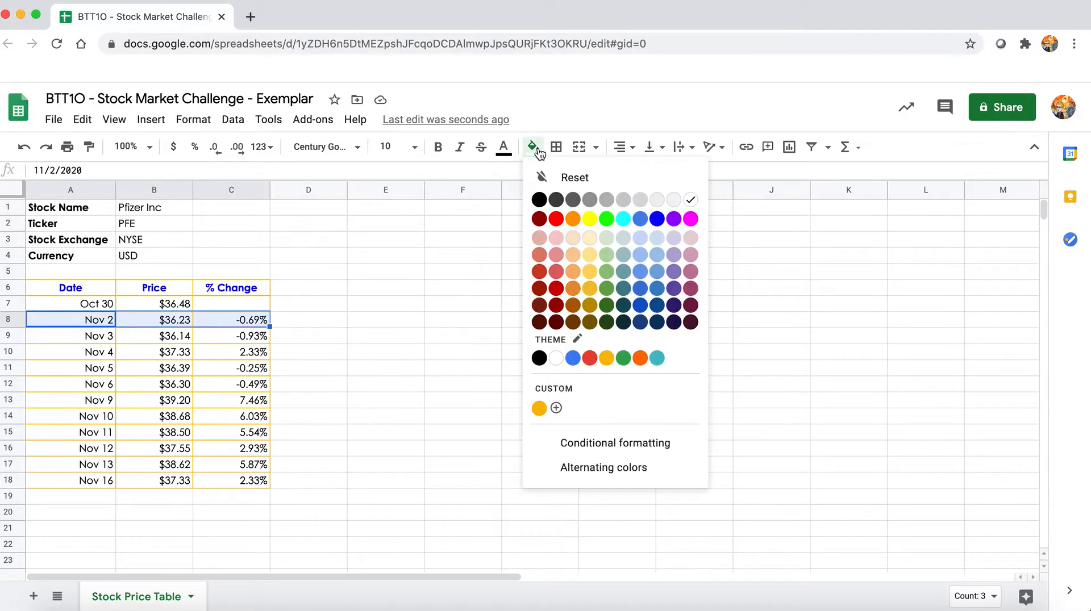
pyautogui.click(558, 239)
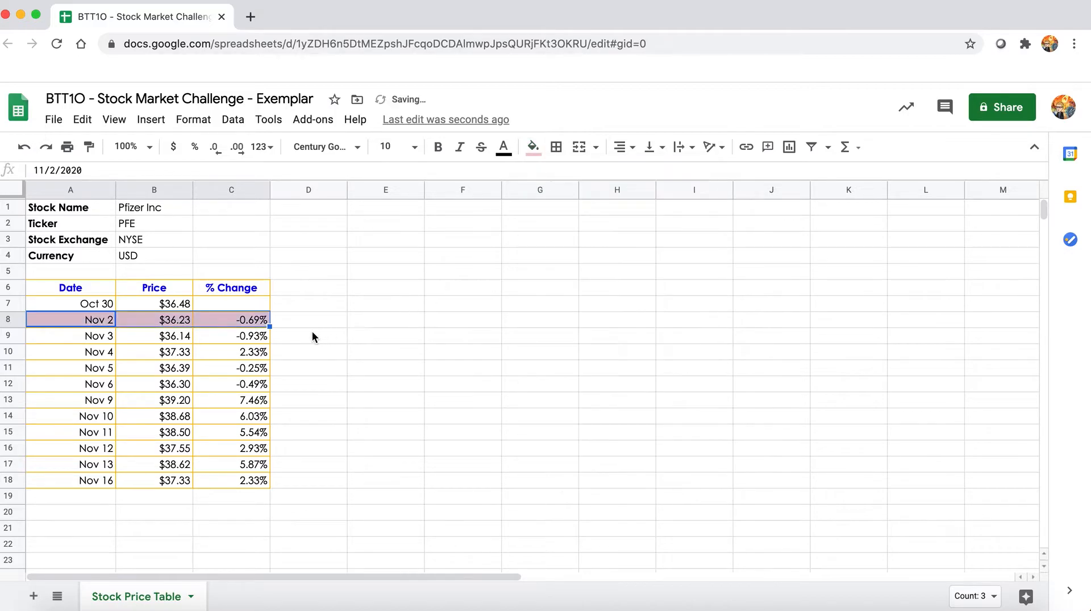
# - Fill the Nov 3 row, A9:C9, with the same light red background as the Nov 2 row
pyautogui.click(253, 339)
pyautogui.click(80, 335)
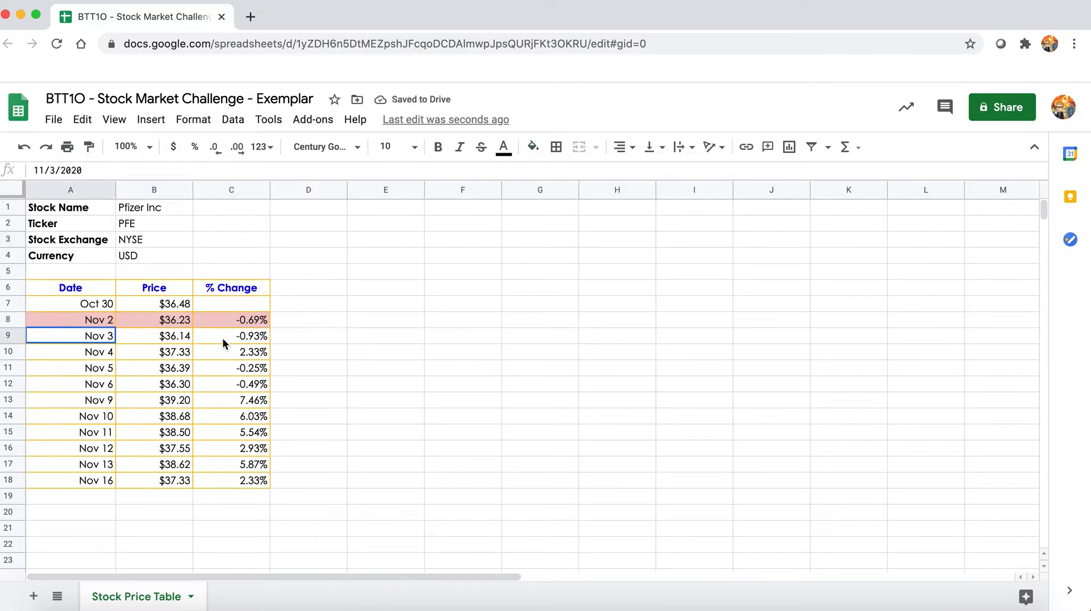
pyautogui.keyDown('shift'); pyautogui.click(222, 337); pyautogui.keyUp('shift')
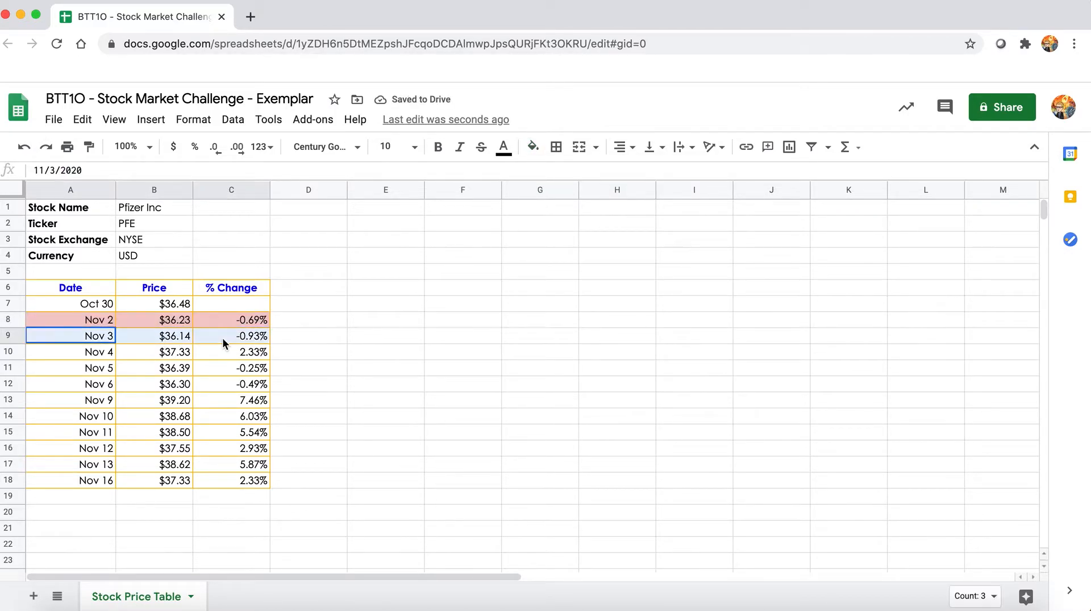
pyautogui.click(540, 146)
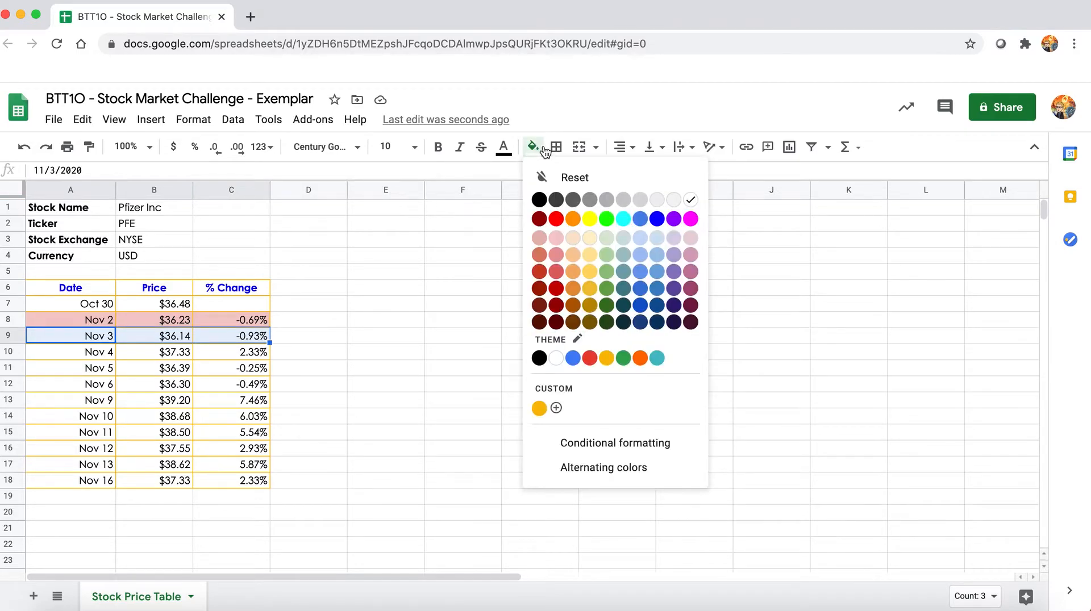
pyautogui.click(564, 238)
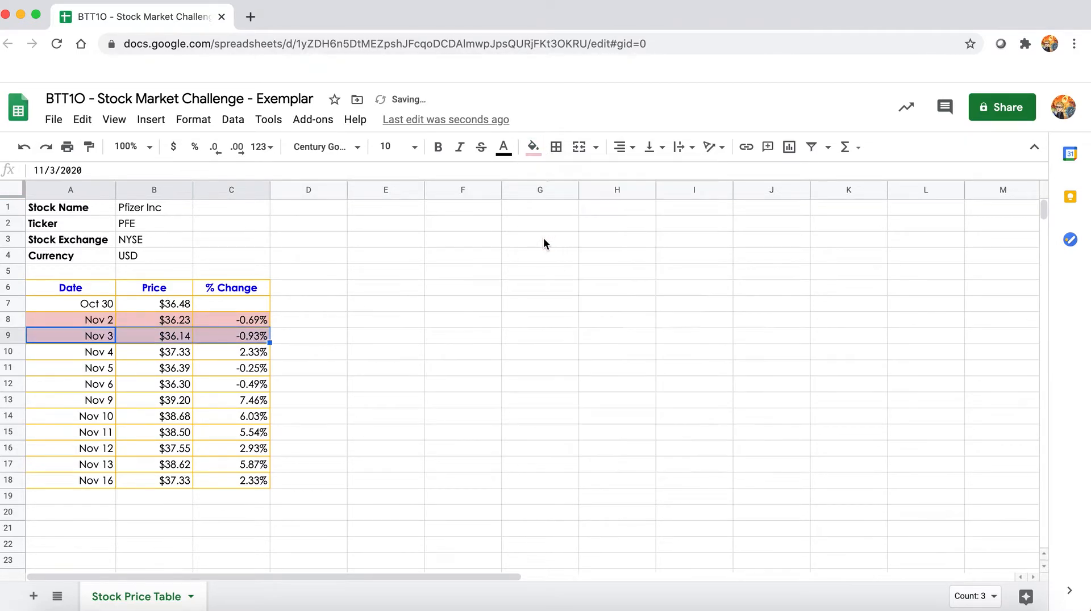
# - Fill the Nov 4 row, A10:C10, with a light green background color
pyautogui.click(168, 352)
pyautogui.moveTo(46, 352); pyautogui.dragTo(209, 356)
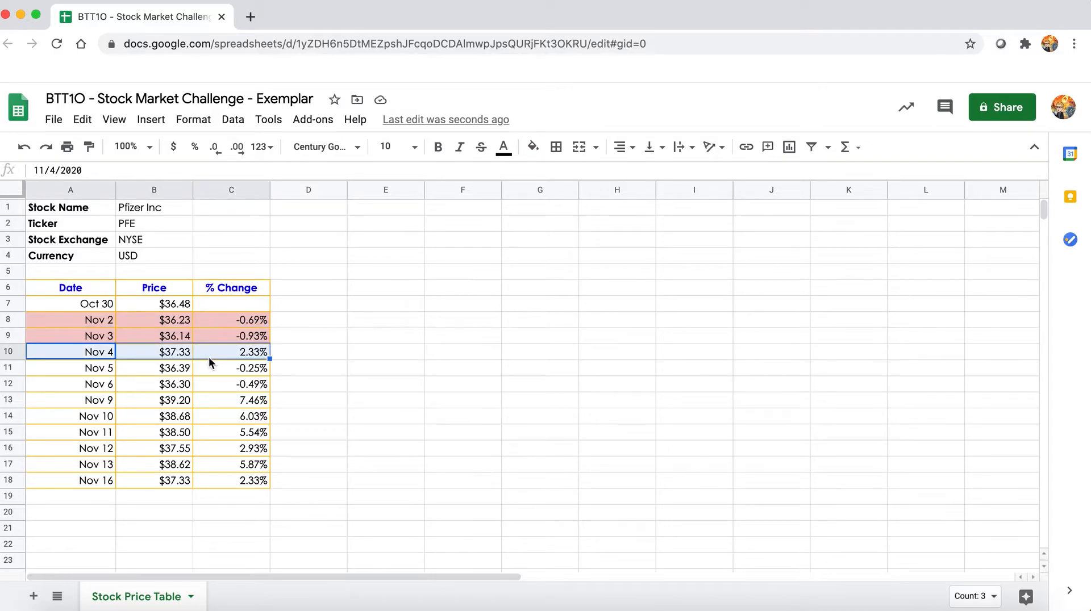
pyautogui.click(534, 149)
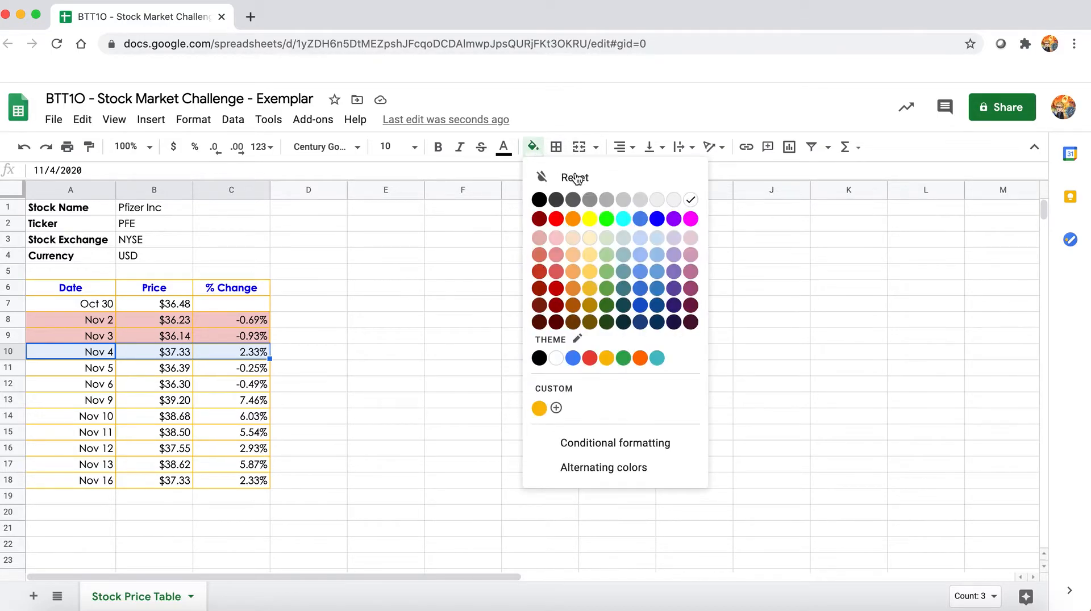
pyautogui.click(607, 238)
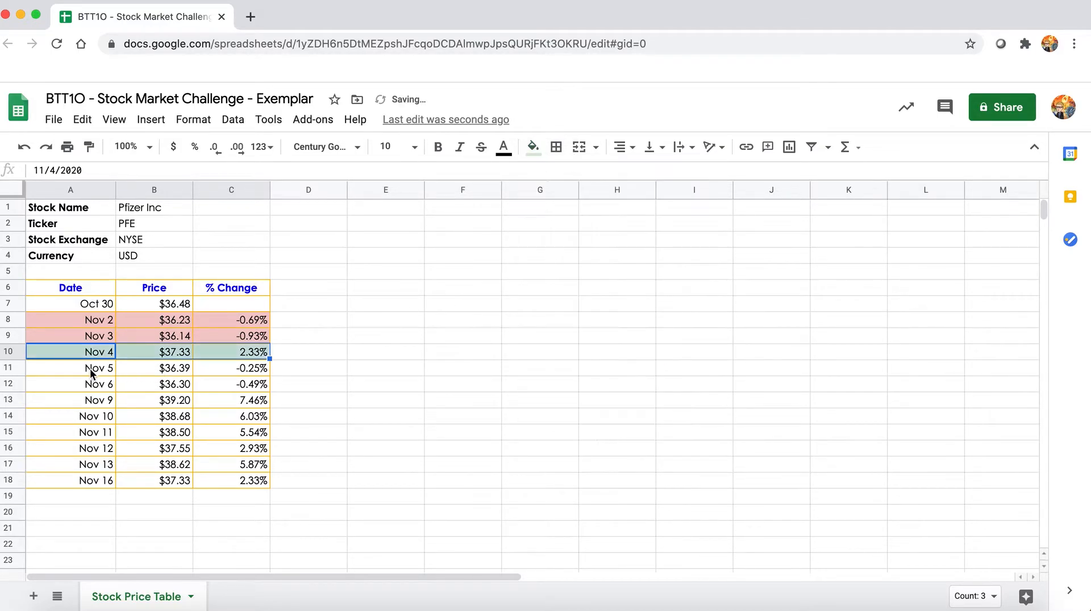
# - Fill the Nov 5 and Nov 6 rows, A11:C11 and A12:C12, with a light red background color
pyautogui.moveTo(49, 367); pyautogui.dragTo(227, 370)
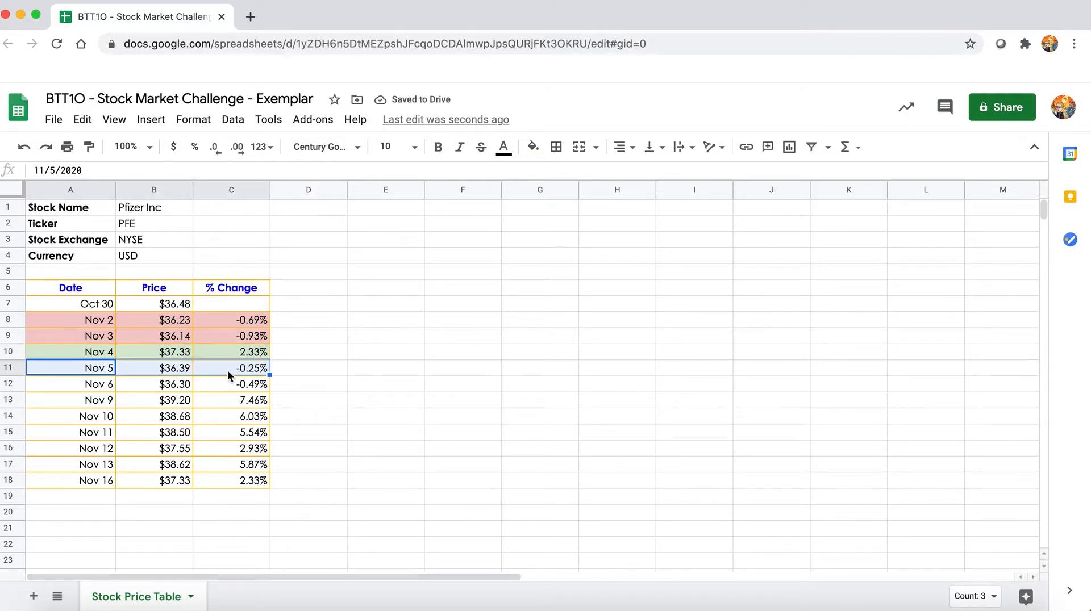
pyautogui.click(534, 148)
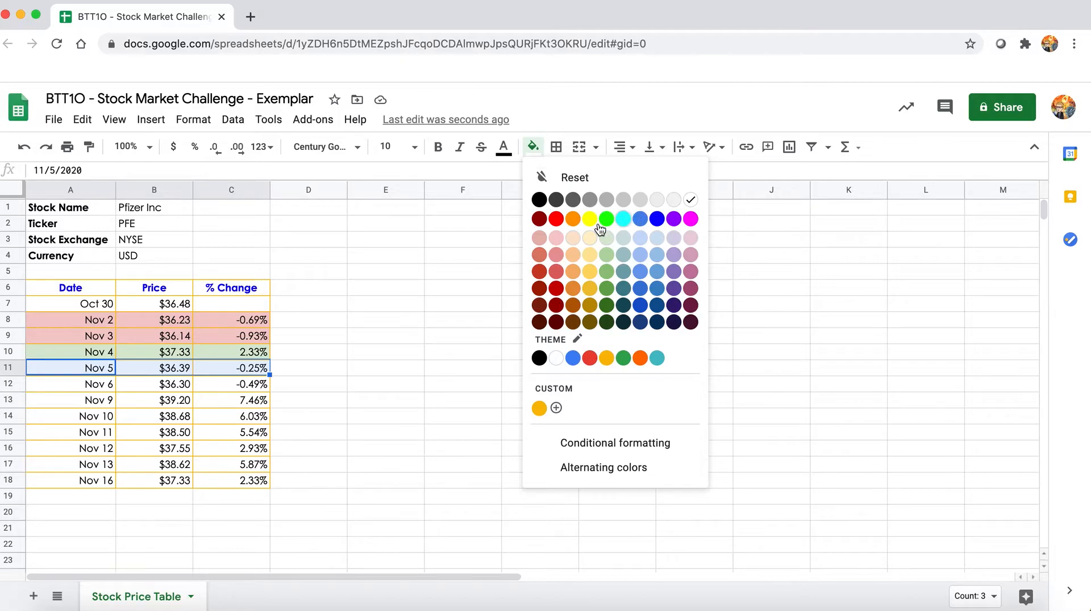
pyautogui.click(555, 236)
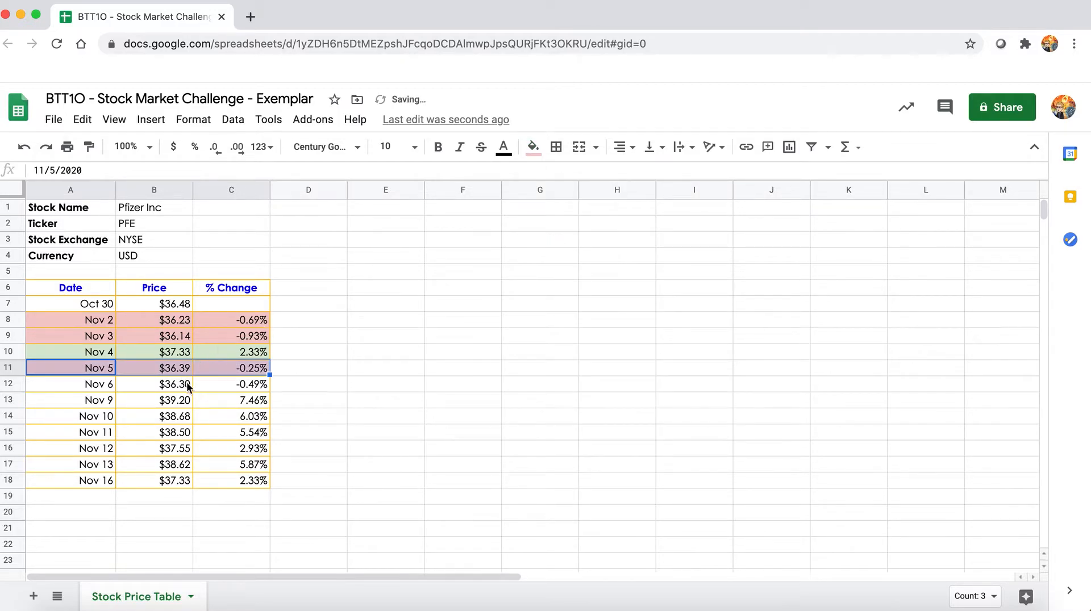
pyautogui.moveTo(208, 389); pyautogui.dragTo(73, 384)
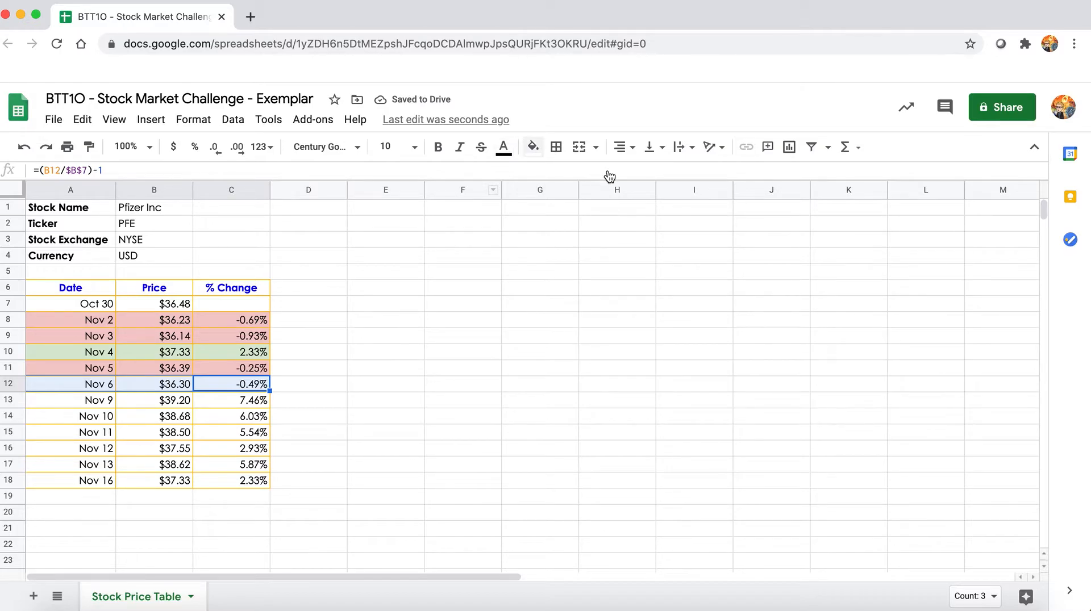
pyautogui.click(542, 152)
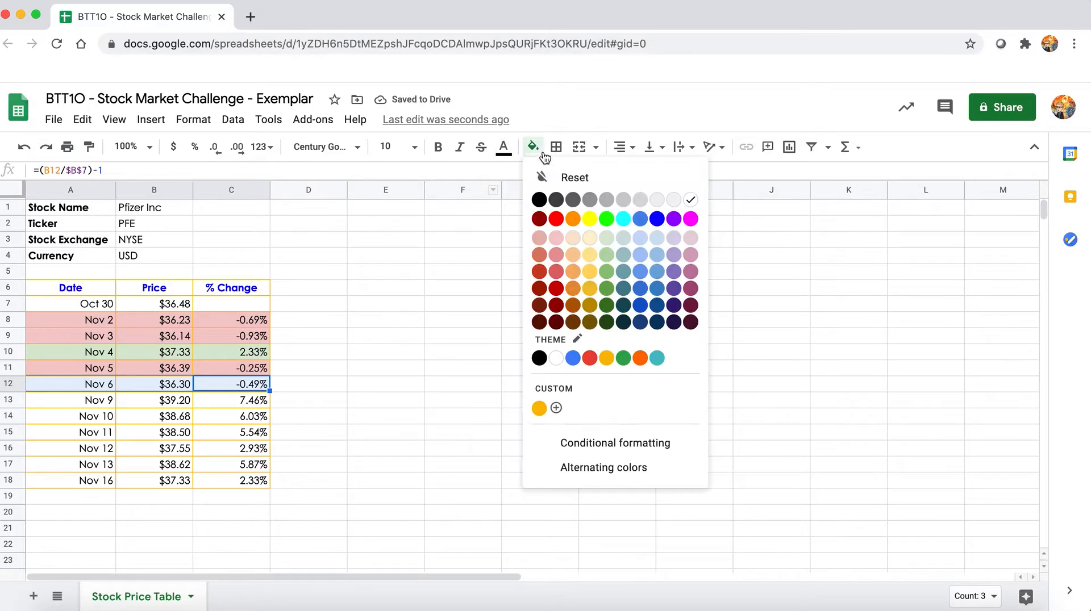
pyautogui.click(562, 242)
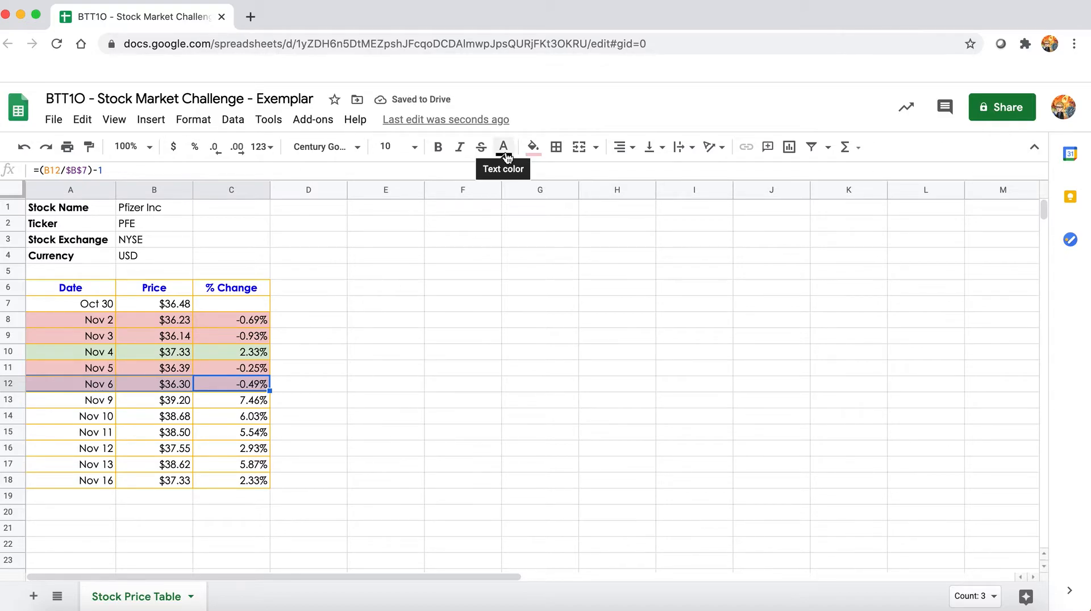
# - Fill the Nov 9 row, A13:C13, with a light green background color
pyautogui.moveTo(235, 397); pyautogui.dragTo(72, 397)
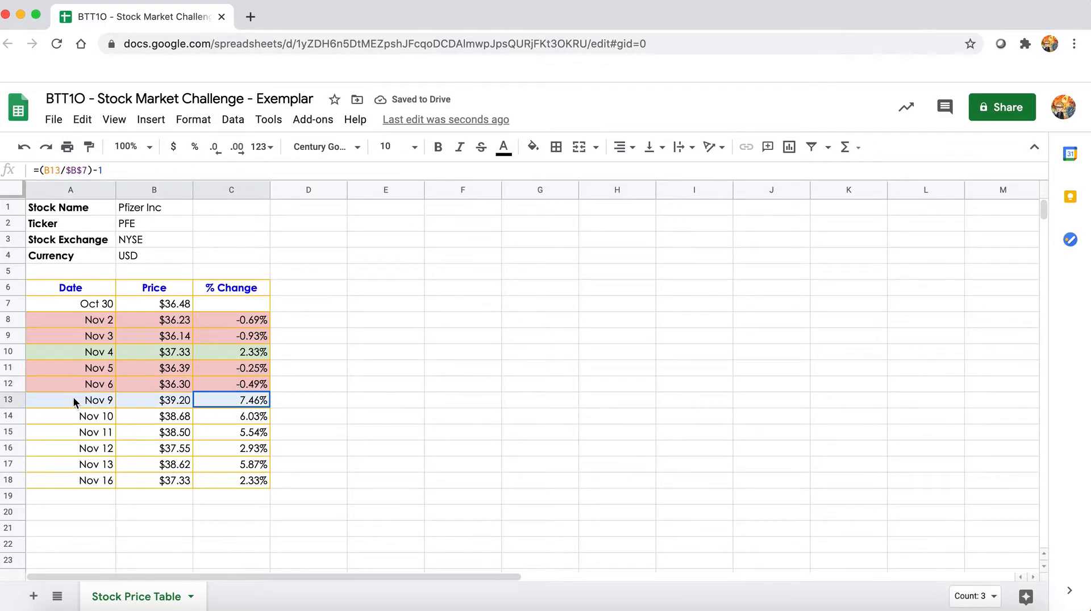
pyautogui.click(534, 150)
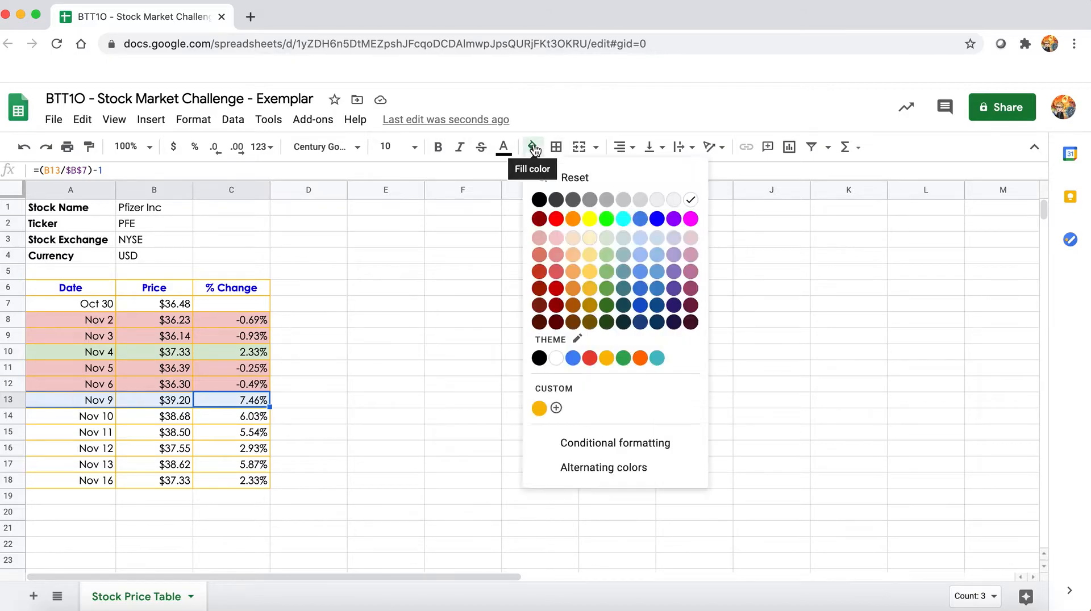
pyautogui.click(607, 238)
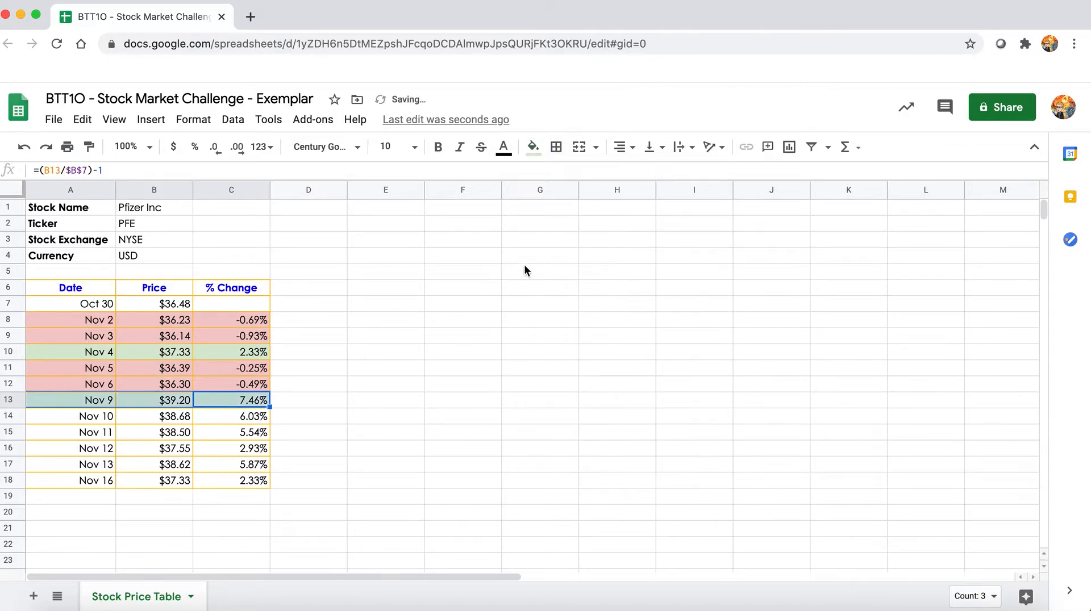
# - Fill the Nov 10 and Nov 11 rows, A14:C14 and A15:C15, with a light red background color
pyautogui.click(66, 418)
pyautogui.keyDown('shift'); pyautogui.click(204, 423); pyautogui.keyUp('shift')
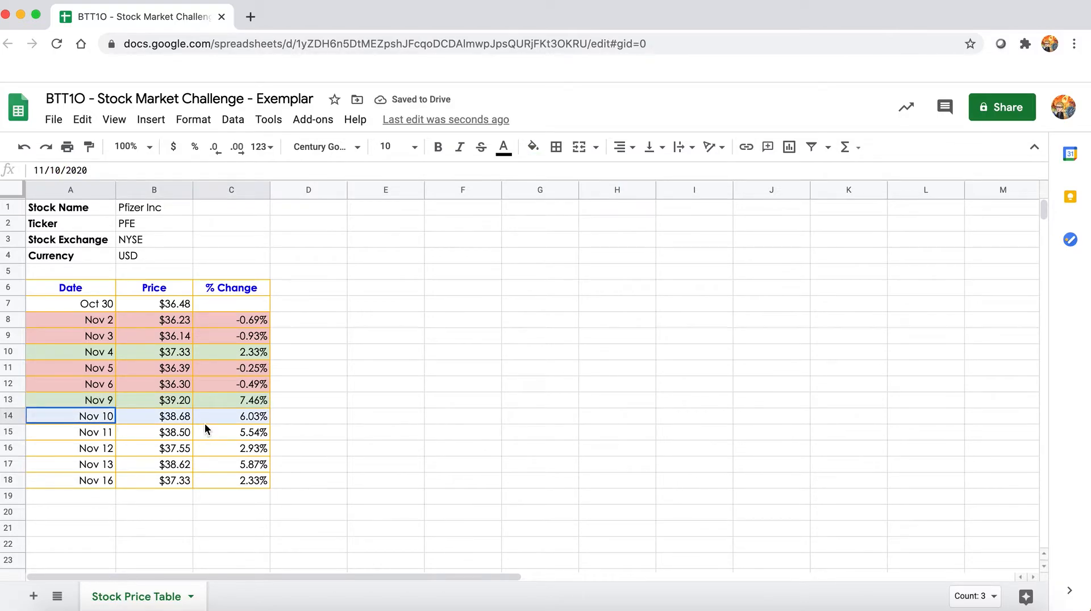
pyautogui.click(533, 147)
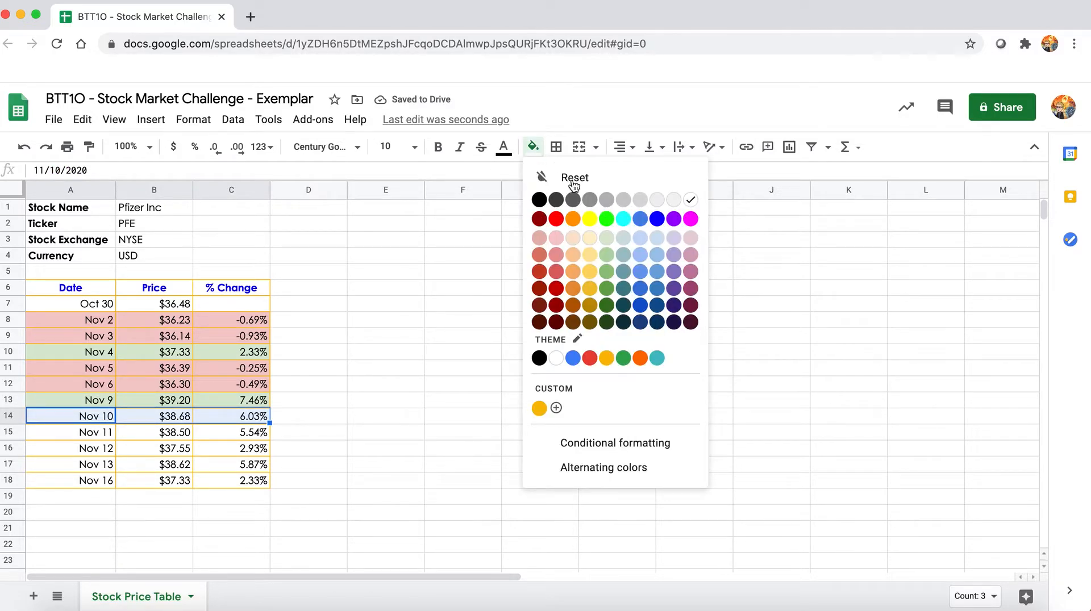
pyautogui.click(559, 242)
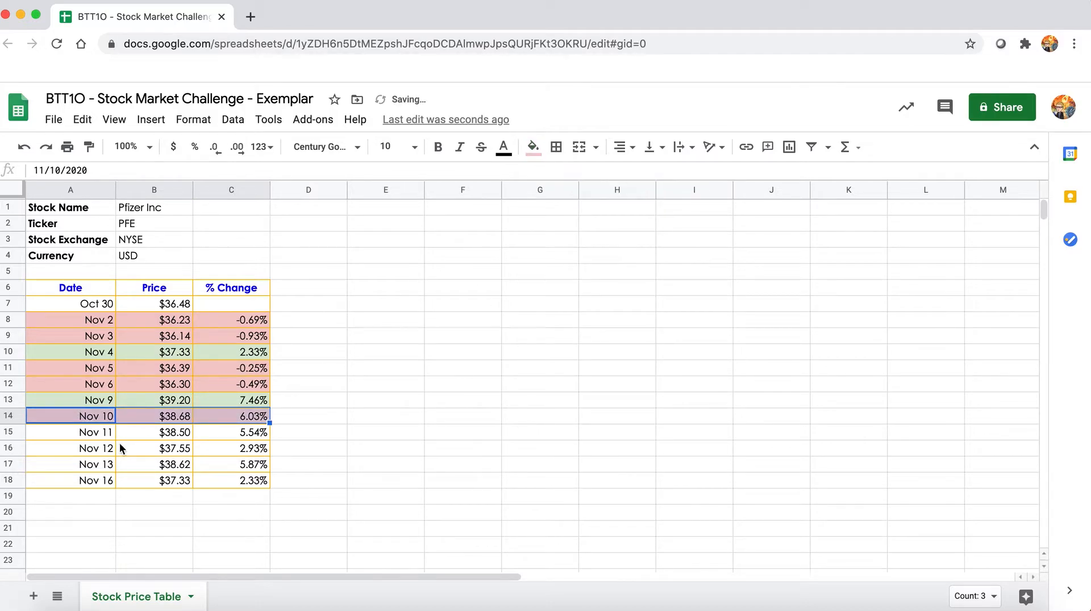
pyautogui.click(96, 434)
pyautogui.keyDown('shift'); pyautogui.click(220, 438); pyautogui.keyUp('shift')
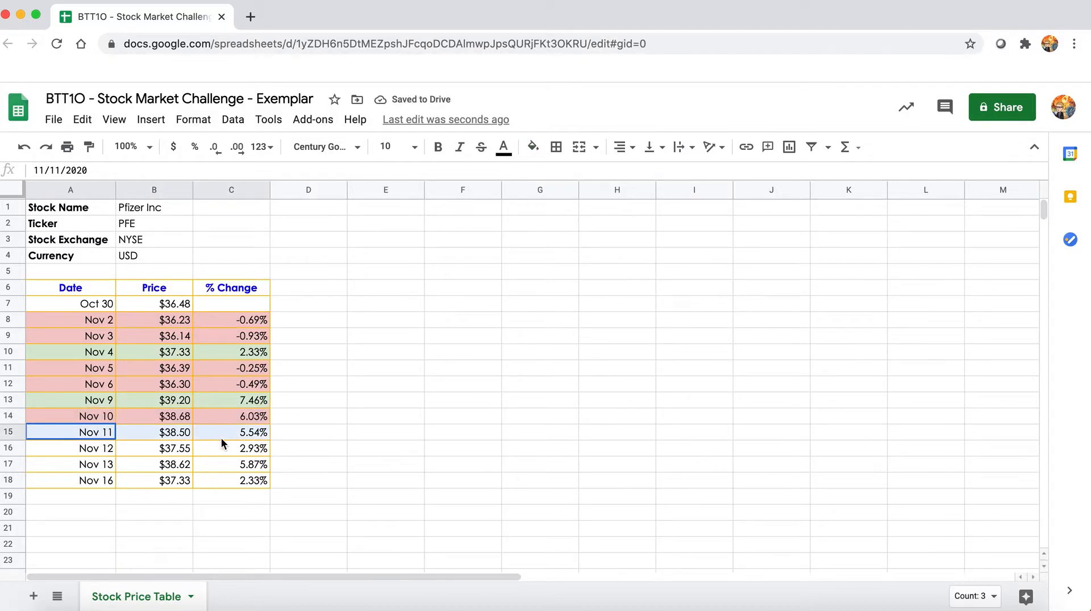
pyautogui.click(534, 148)
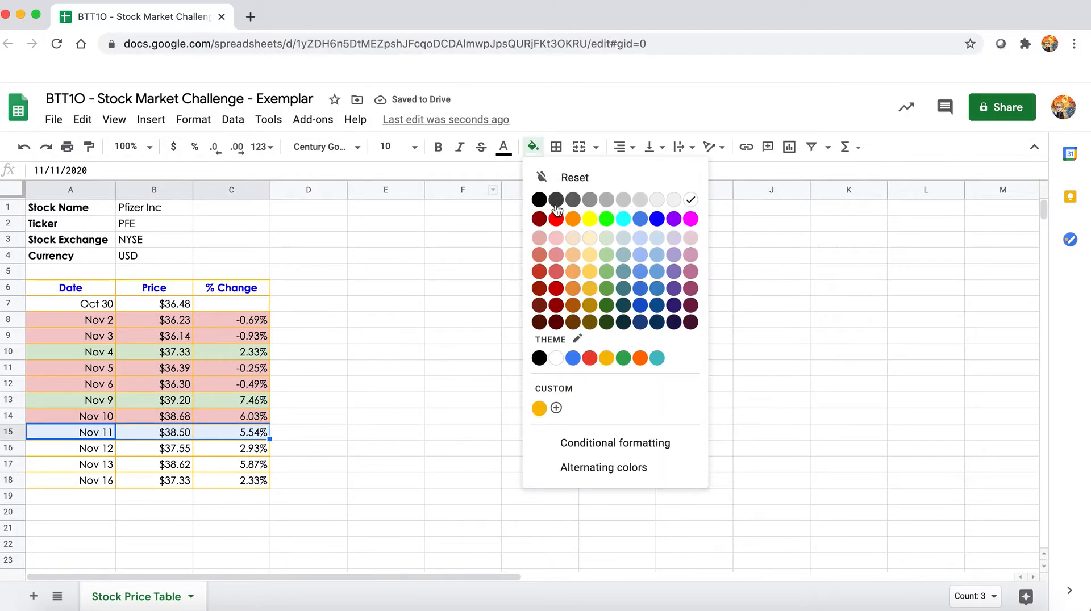
pyautogui.click(555, 238)
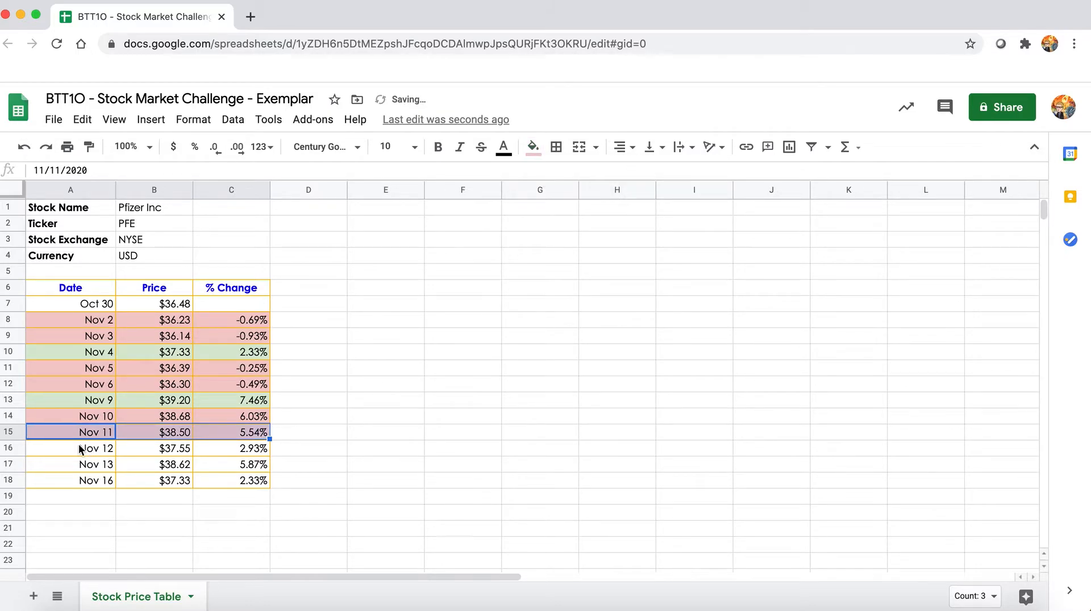
# - Fill the Nov 12 row, A16:C16, with a light red background color
pyautogui.click(96, 448)
pyautogui.keyDown('shift'); pyautogui.click(223, 448); pyautogui.keyUp('shift')
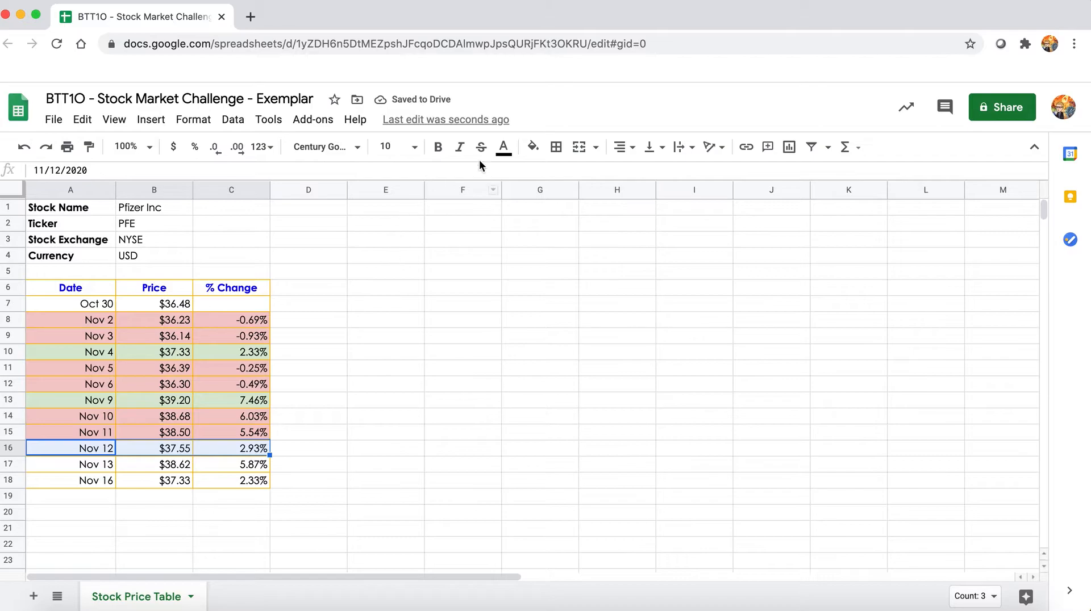
pyautogui.click(533, 147)
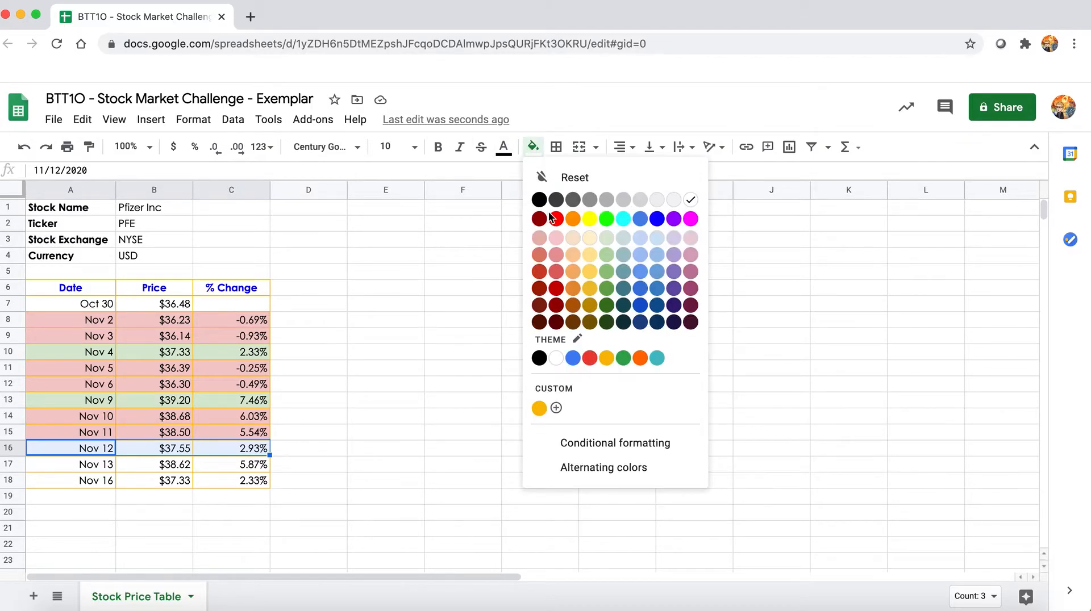
pyautogui.click(555, 238)
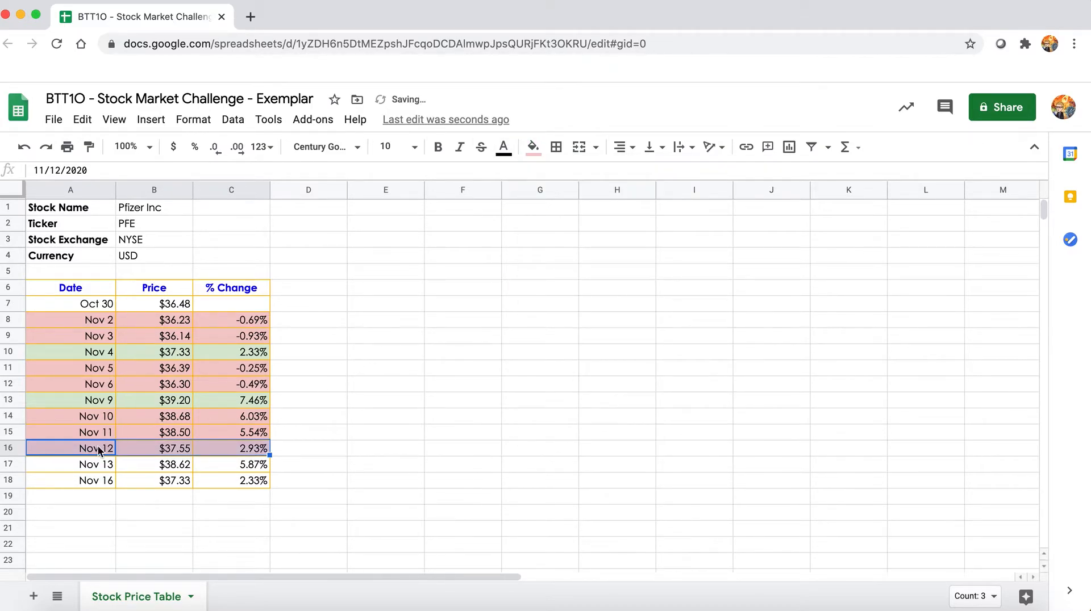
# - Fill the Nov 13 row, A17:C17, with a light green background color
pyautogui.moveTo(80, 465); pyautogui.dragTo(213, 470)
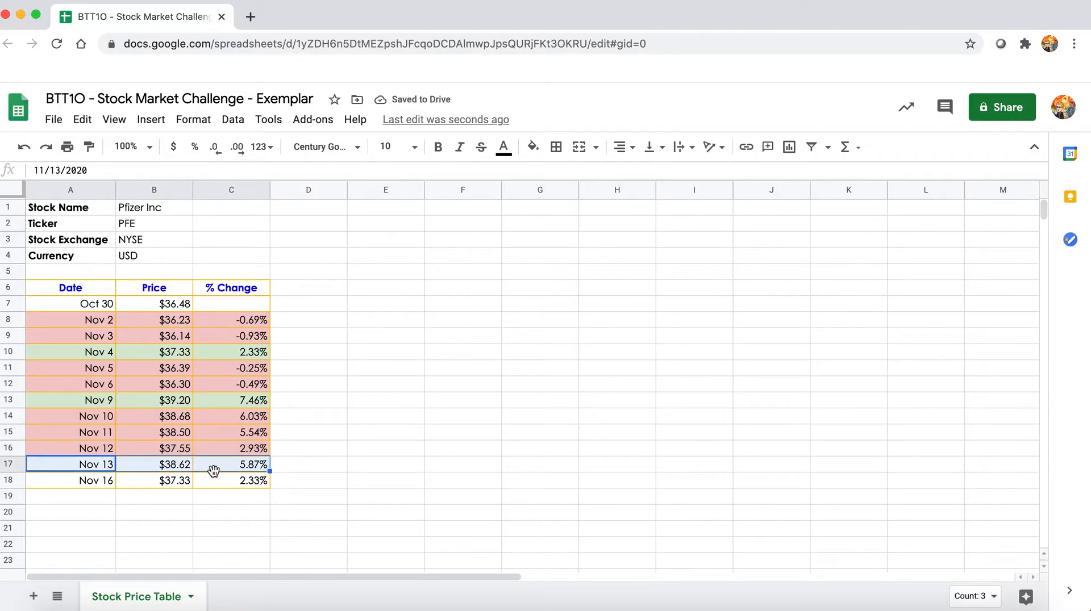
pyautogui.click(532, 147)
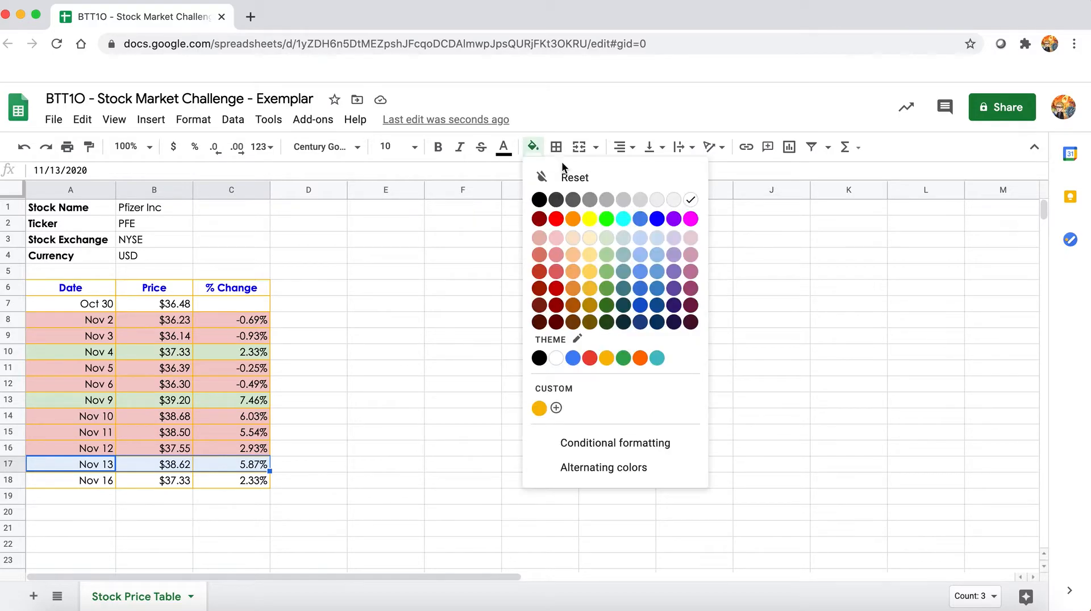
pyautogui.click(606, 238)
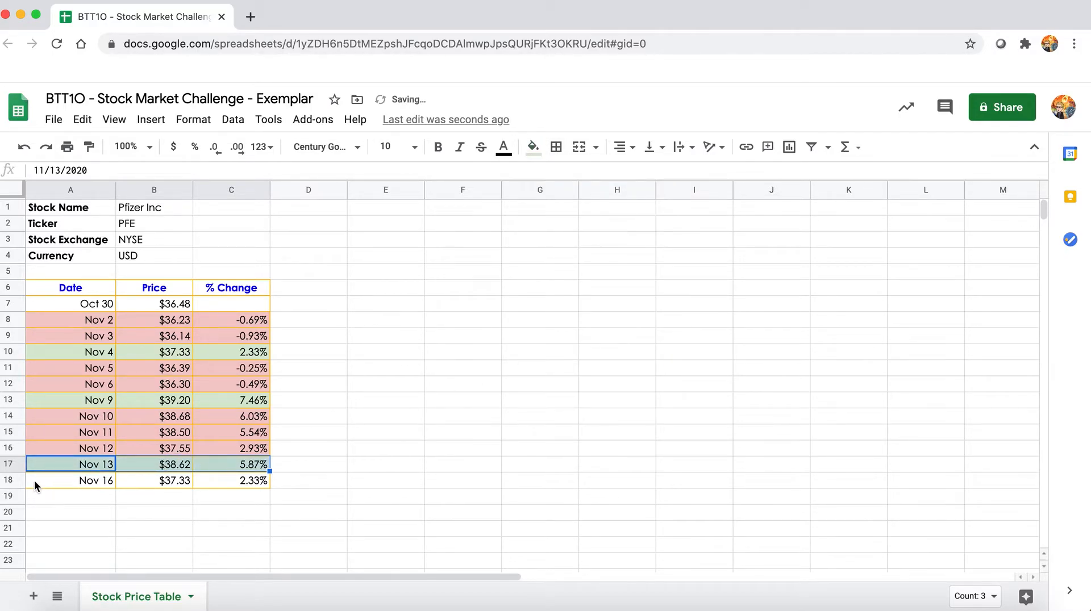
# - Fill the Nov 16 row, A18:C18, with a light red background color and deselect the row
pyautogui.click(81, 481)
pyautogui.moveTo(167, 481); pyautogui.dragTo(210, 481)
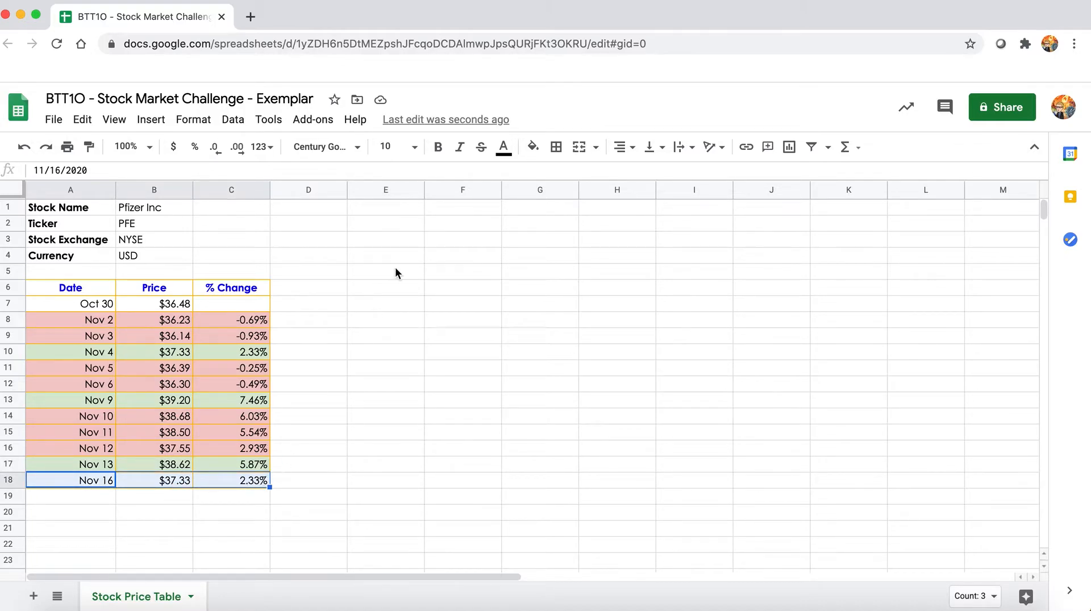
pyautogui.click(536, 150)
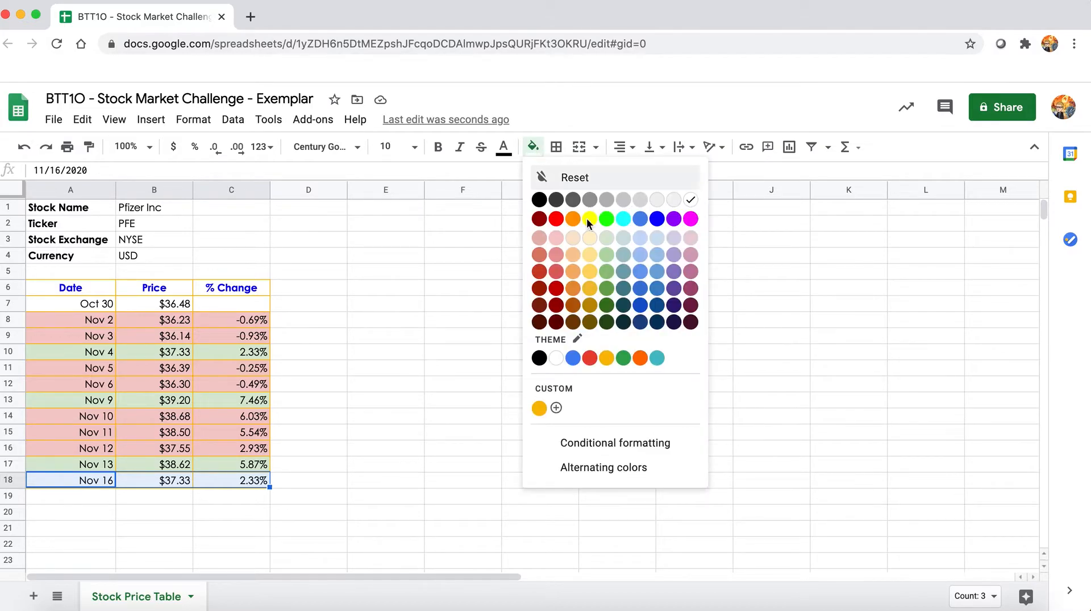
pyautogui.click(554, 237)
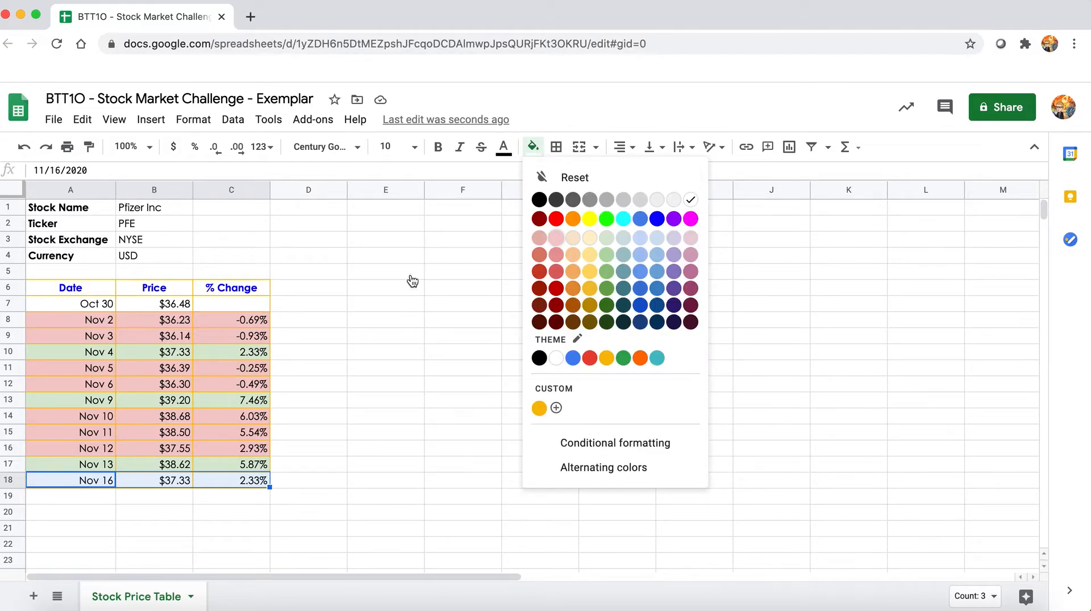
pyautogui.click(312, 285)
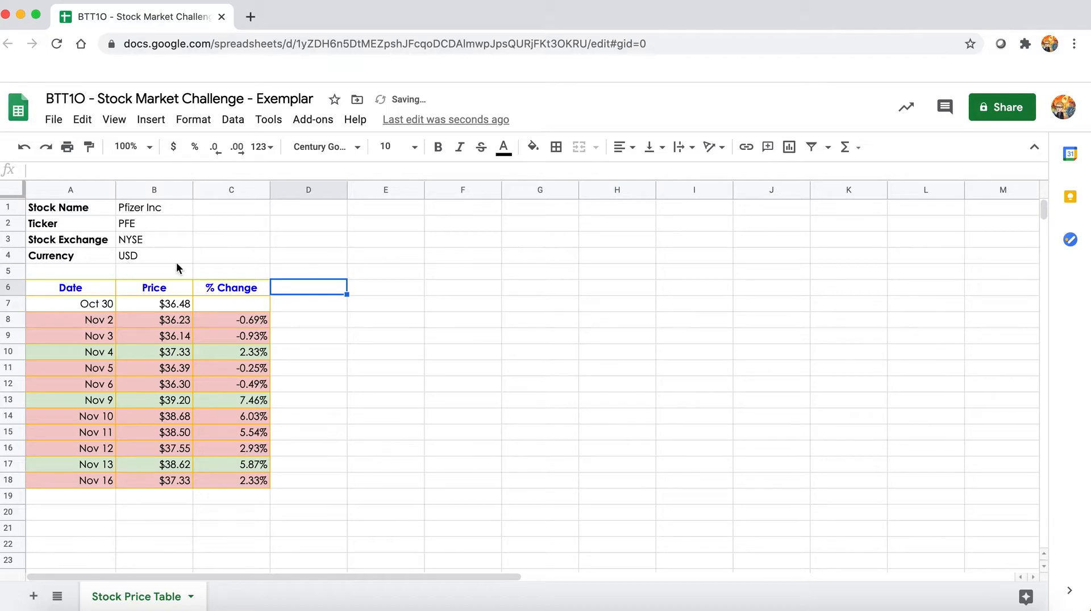
# - Insert one blank row above row 5, between the Currency row and the stock price table
pyautogui.click(15, 270)
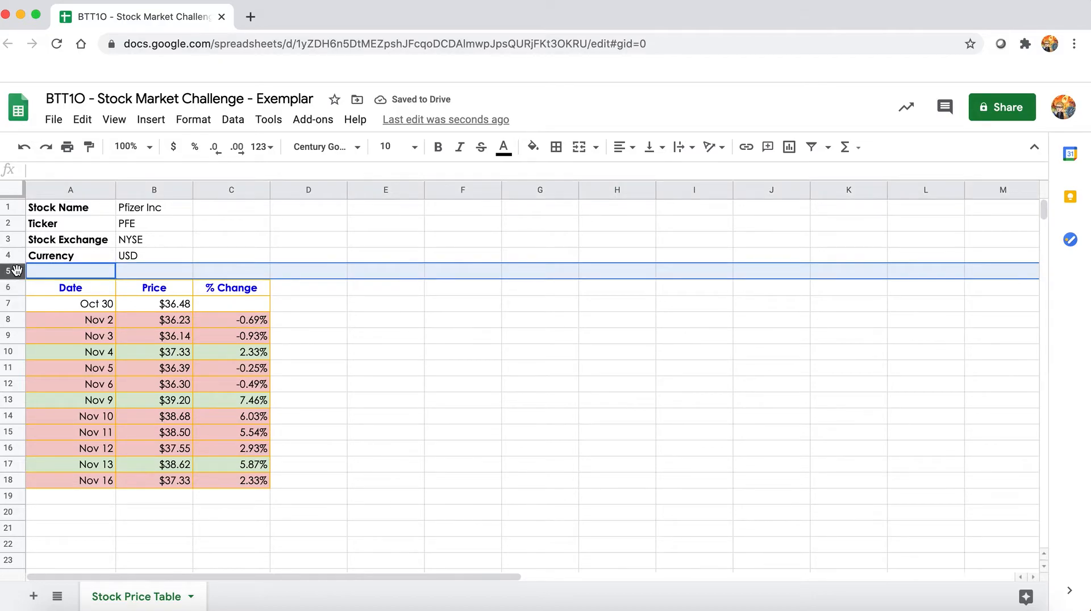
pyautogui.rightClick(16, 270)
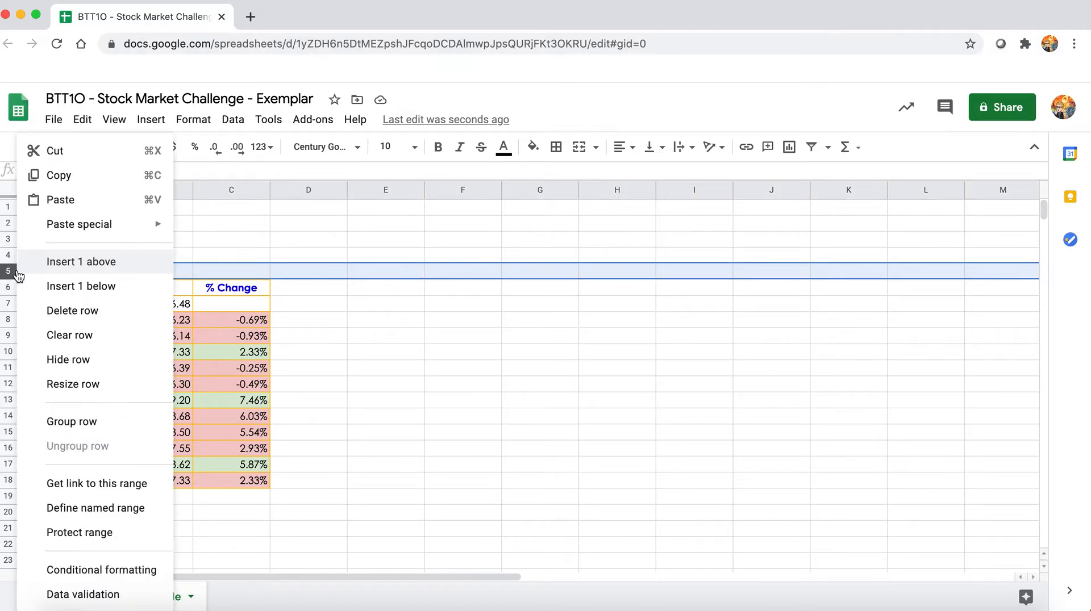
pyautogui.click(30, 263)
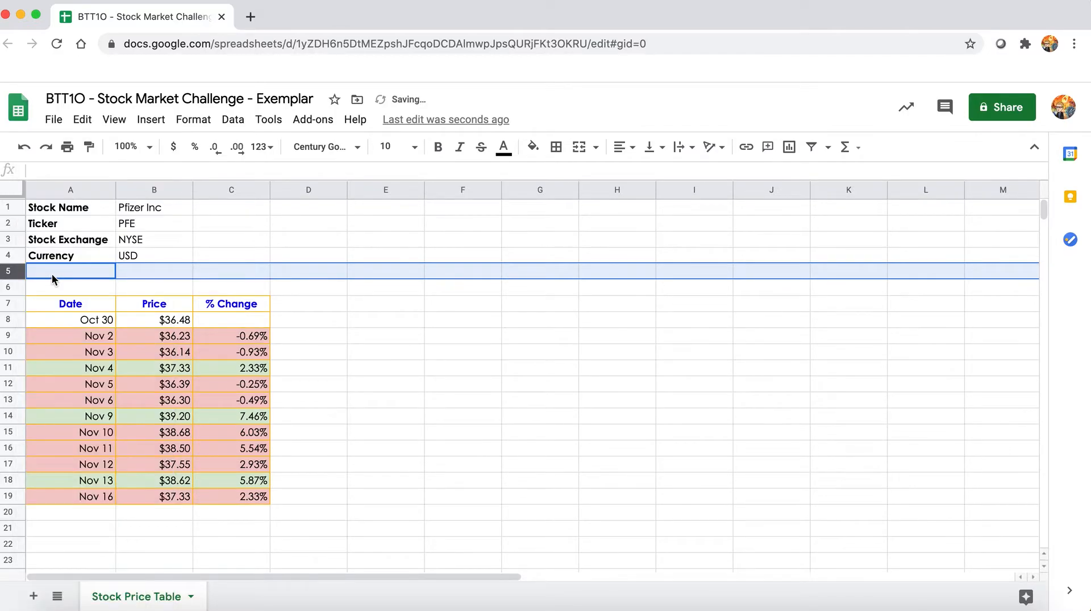
# - Enter the bold label "Reason" in A5, below the Currency label
pyautogui.click(59, 272)
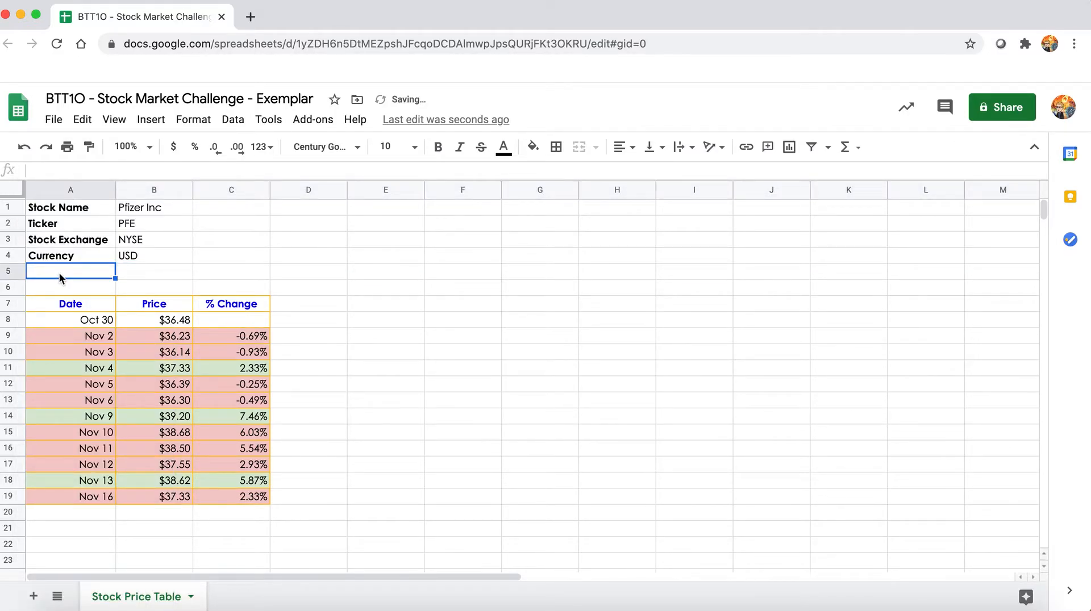
pyautogui.hotkey('ctrl', 'b')
pyautogui.write('Rease')
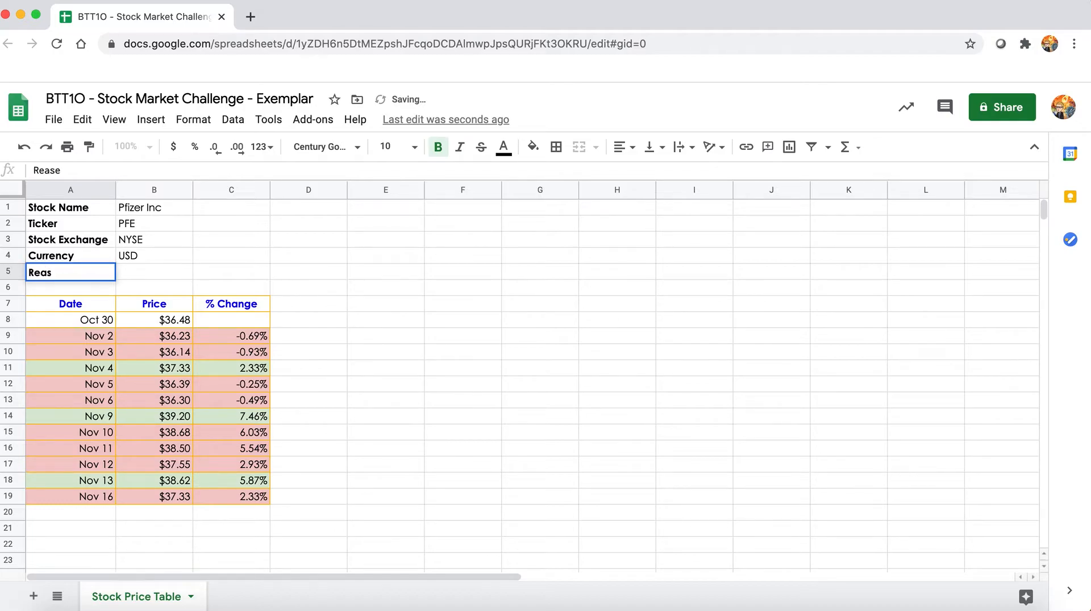
pyautogui.press('BackSpace')
pyautogui.write('on')
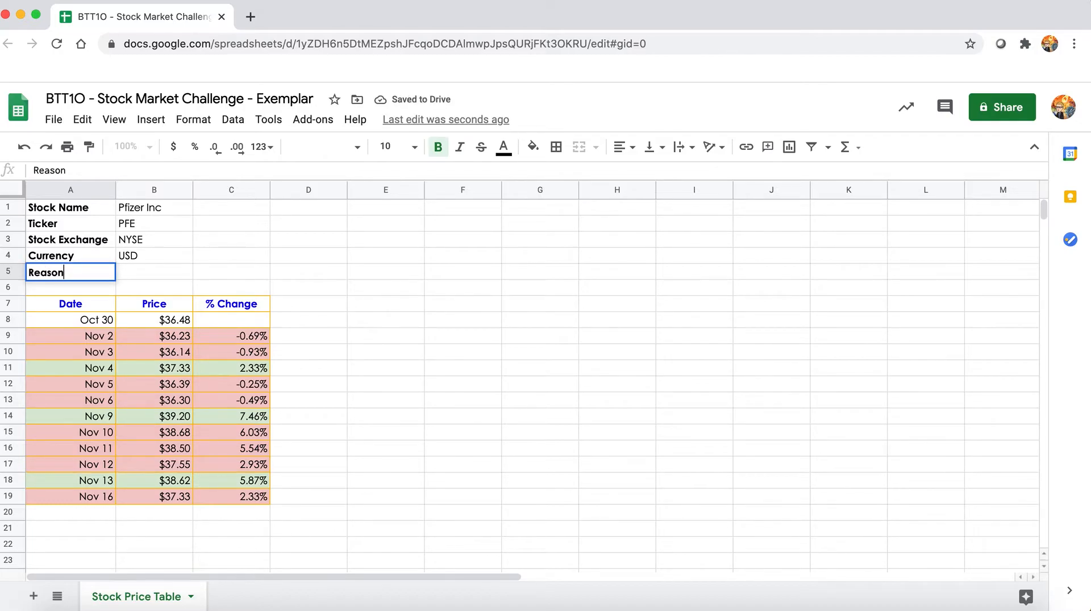
# - Enter "In case a COVID-19 vaccine is discovered" as the reason in B5
pyautogui.press('Tab')
pyautogui.write('In ca')
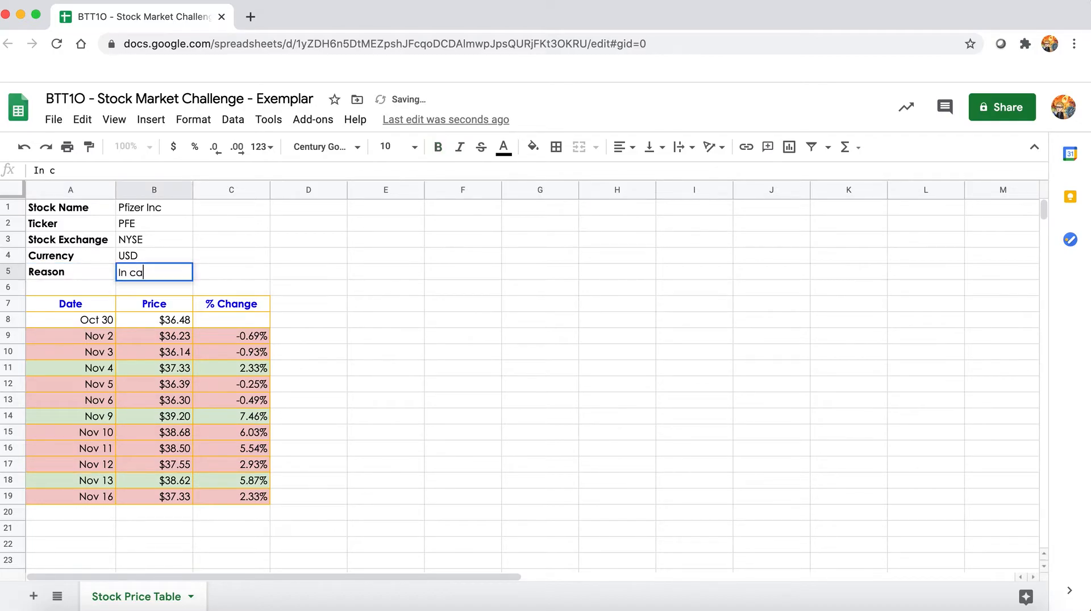
pyautogui.write('se a COVID-19 vaccine i')
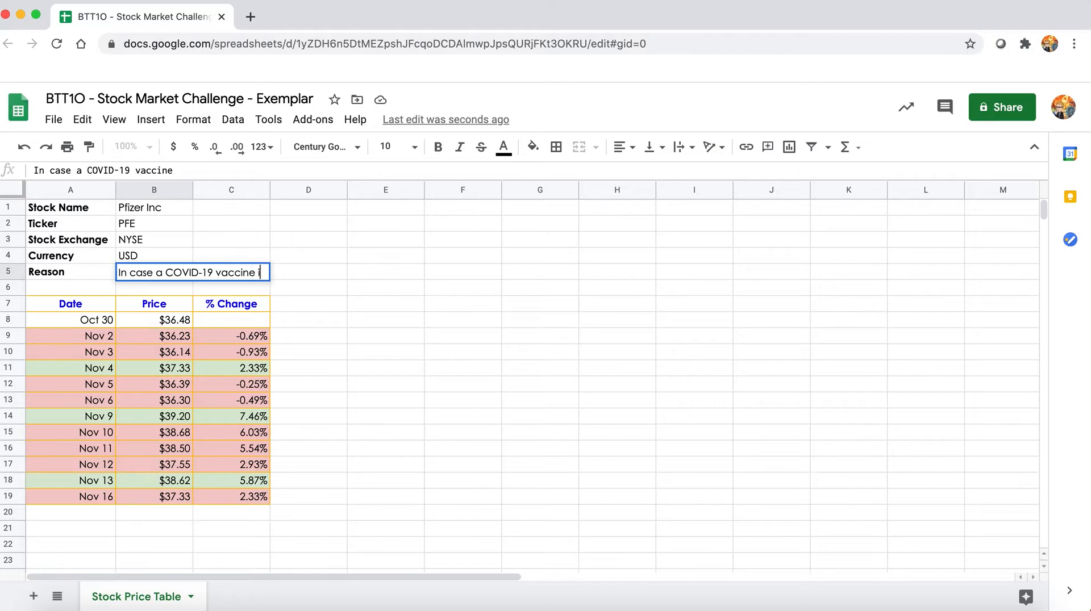
pyautogui.write('s discovered')
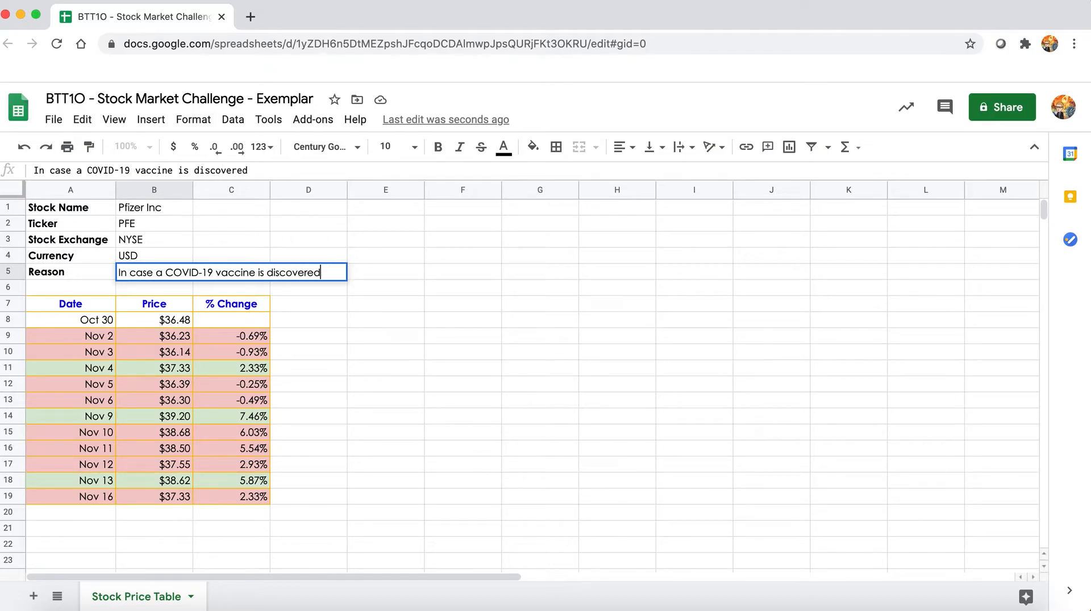
pyautogui.press('Return')
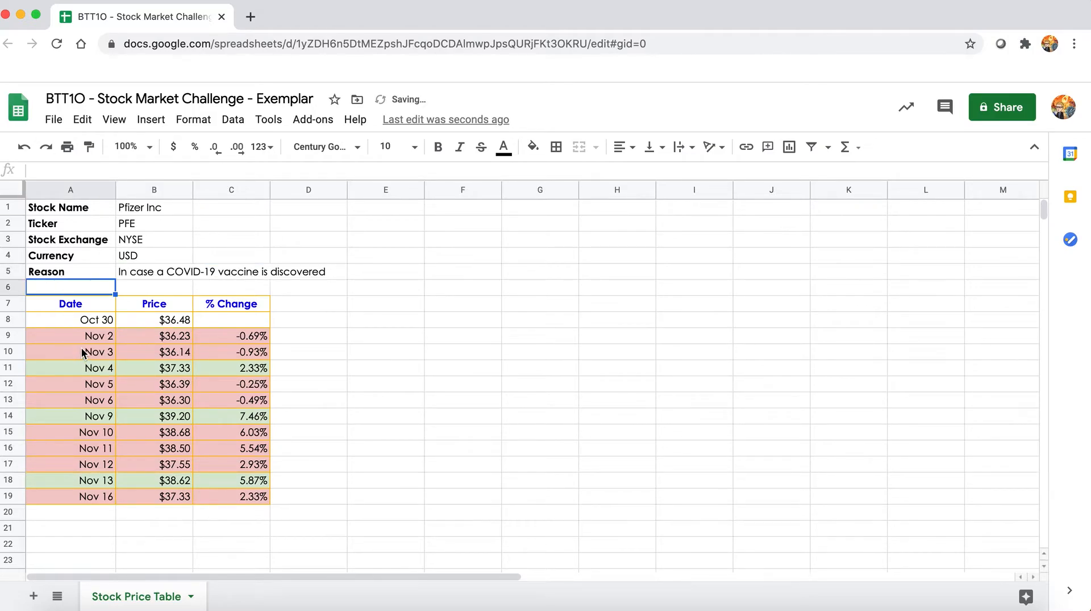
# - Try the Wrap and Clip text wrapping options on the reason in B5, and return the cell to Overflow
pyautogui.click(138, 272)
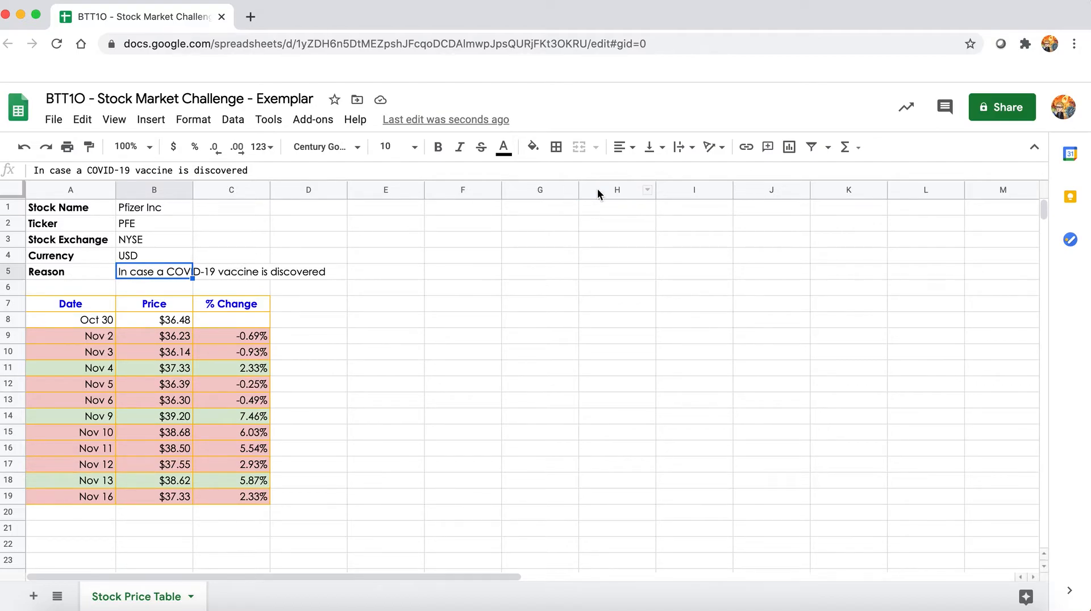
pyautogui.click(693, 151)
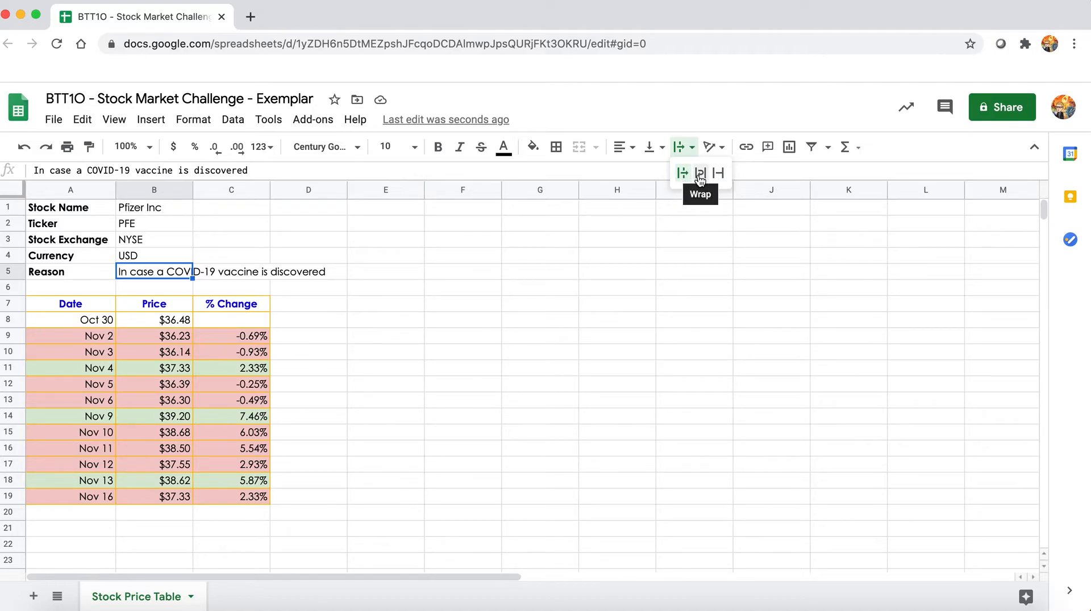
pyautogui.click(700, 175)
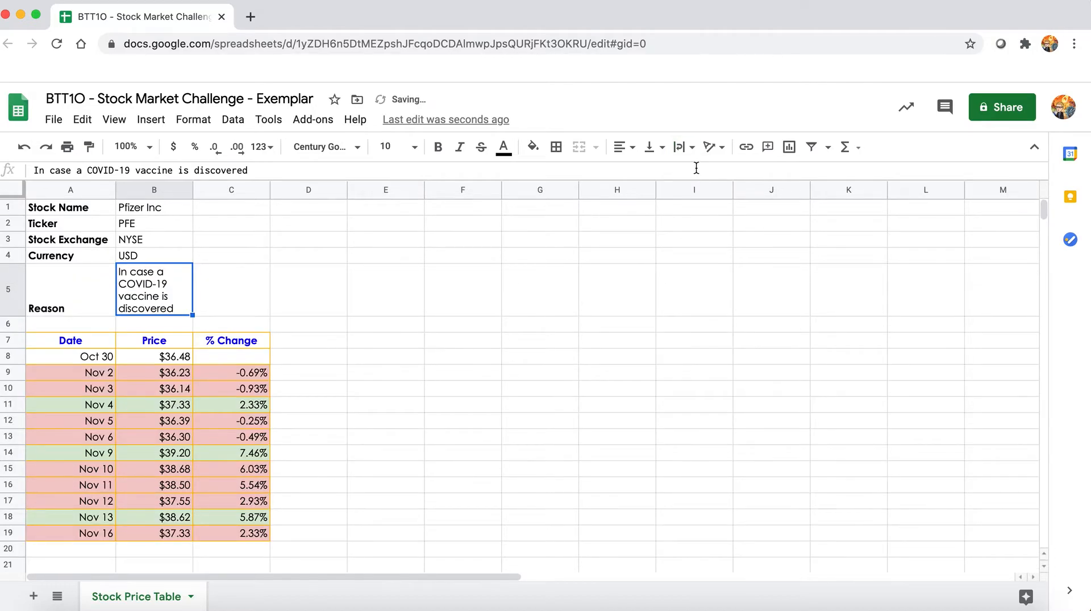
pyautogui.click(693, 150)
pyautogui.click(723, 175)
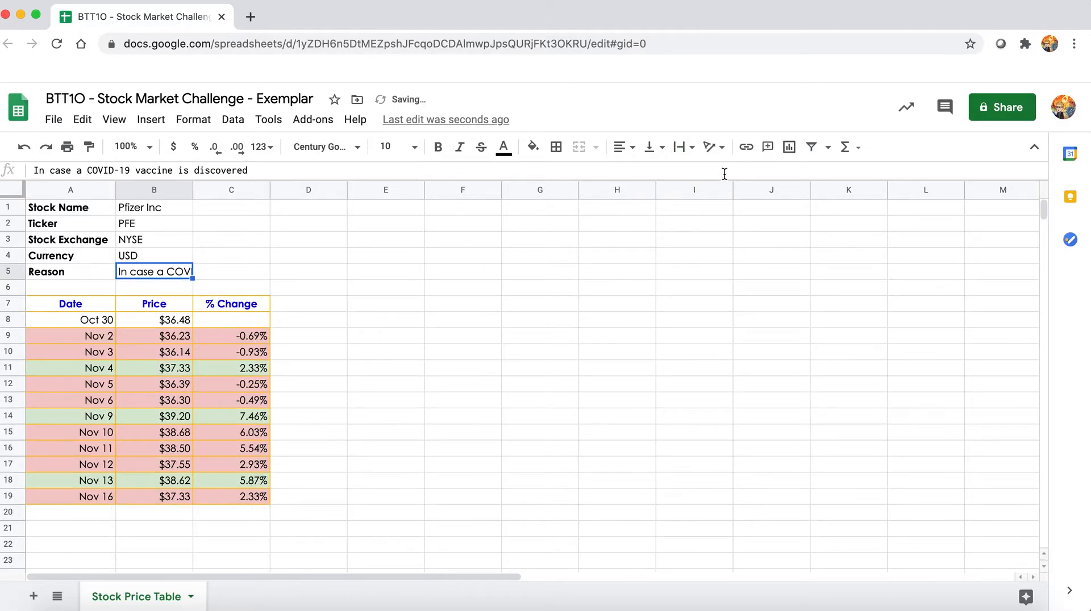
pyautogui.click(691, 150)
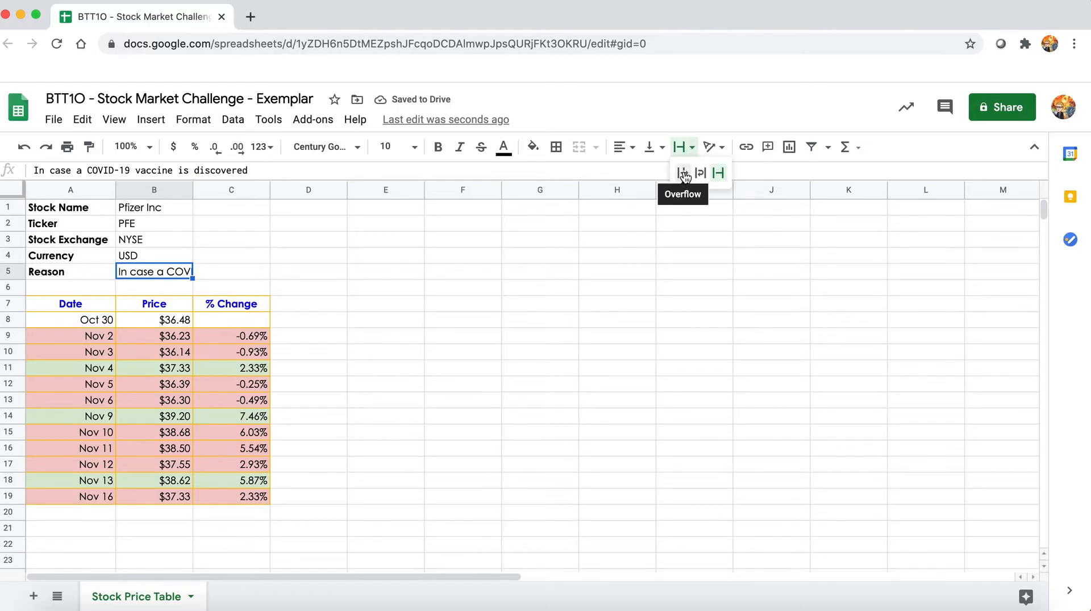
pyautogui.click(683, 174)
pyautogui.click(387, 383)
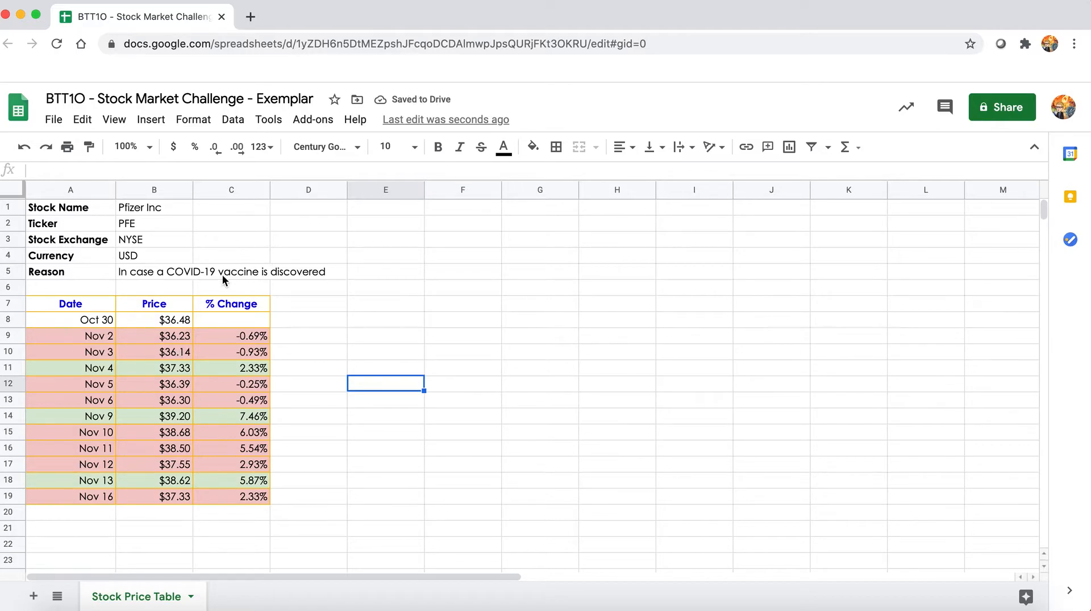
# - Insert Pfizer.jpeg from the Desktop folder as an image over the cells
pyautogui.click(94, 534)
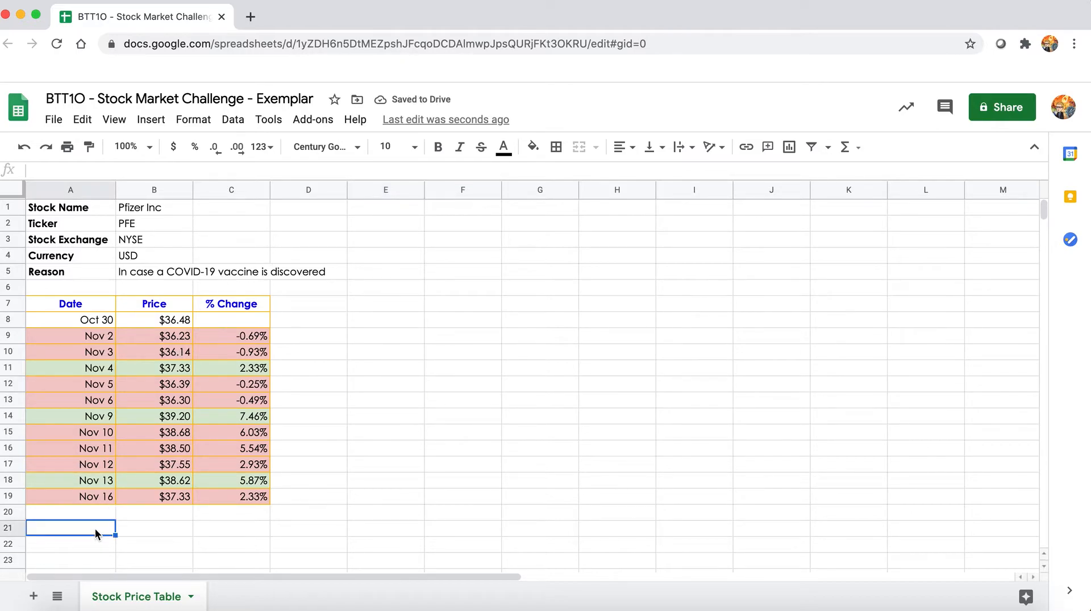
pyautogui.click(163, 122)
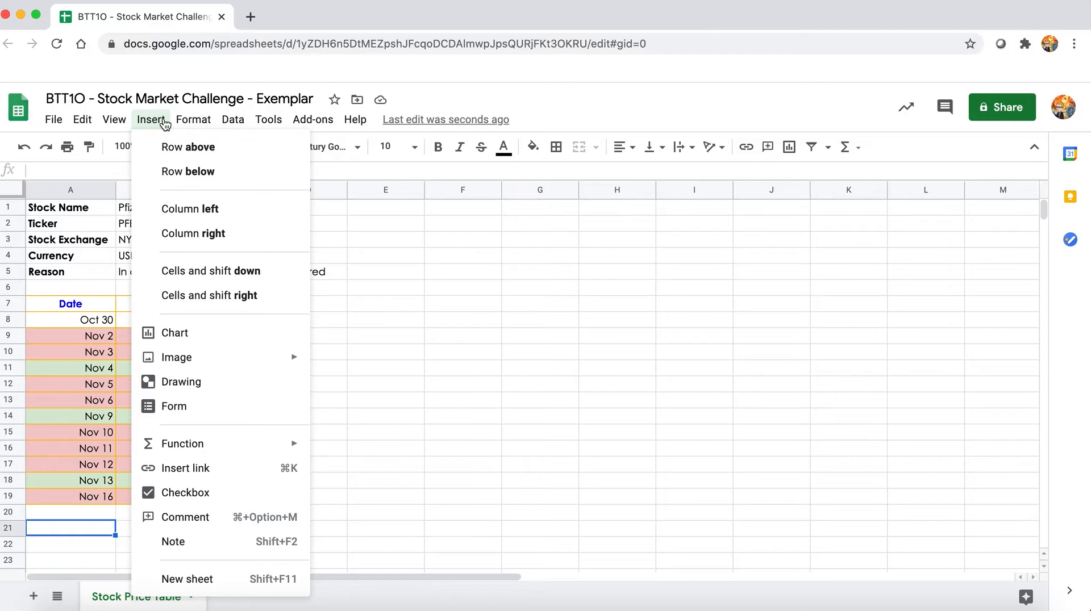
pyautogui.moveTo(185, 363)
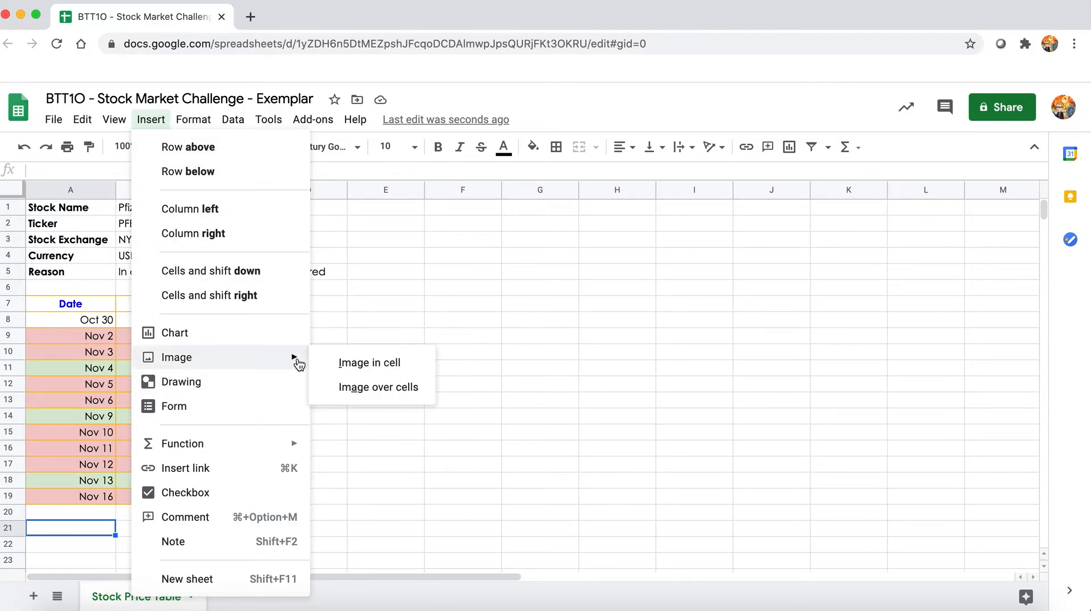
pyautogui.click(366, 383)
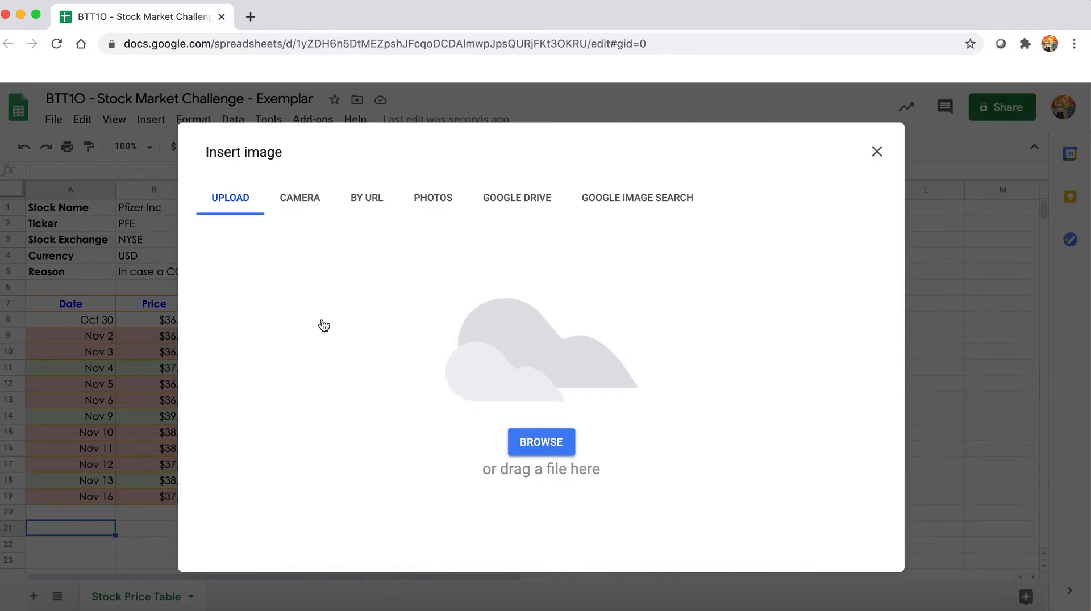
pyautogui.click(542, 453)
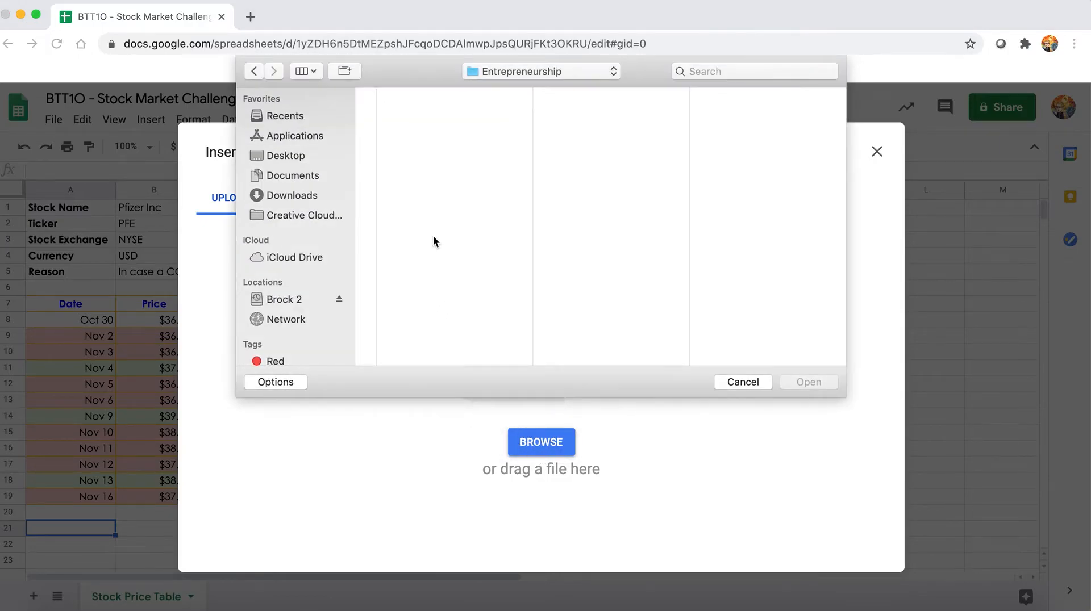
pyautogui.click(289, 158)
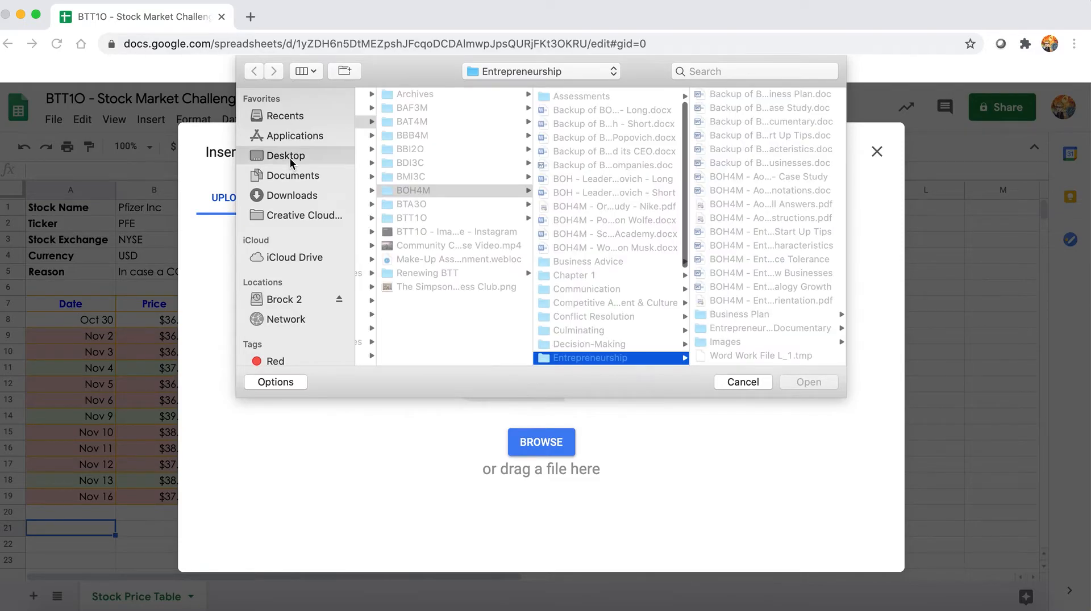
pyautogui.click(393, 96)
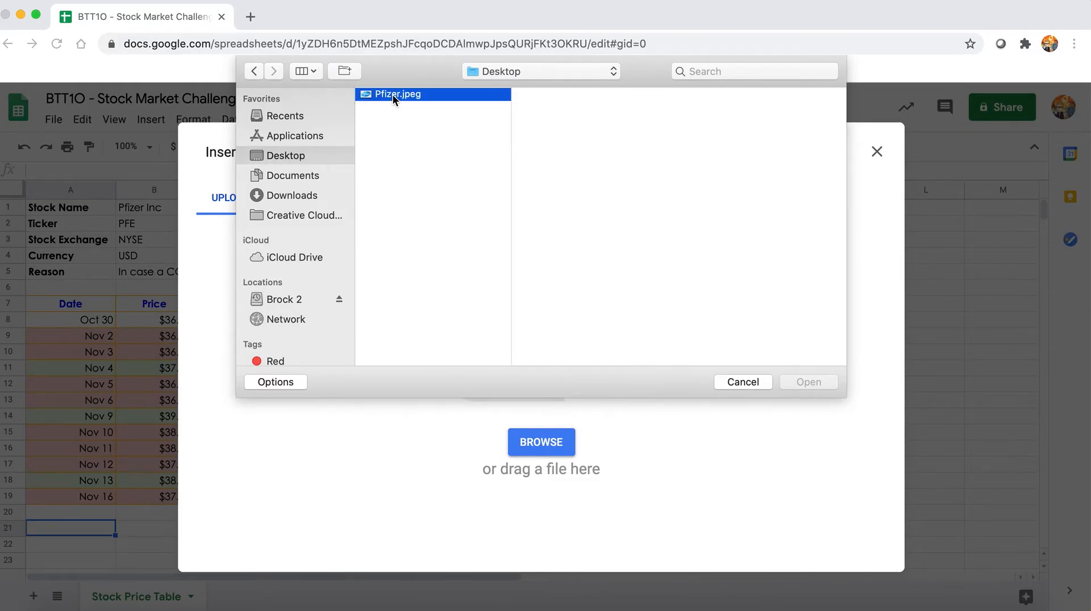
pyautogui.click(800, 382)
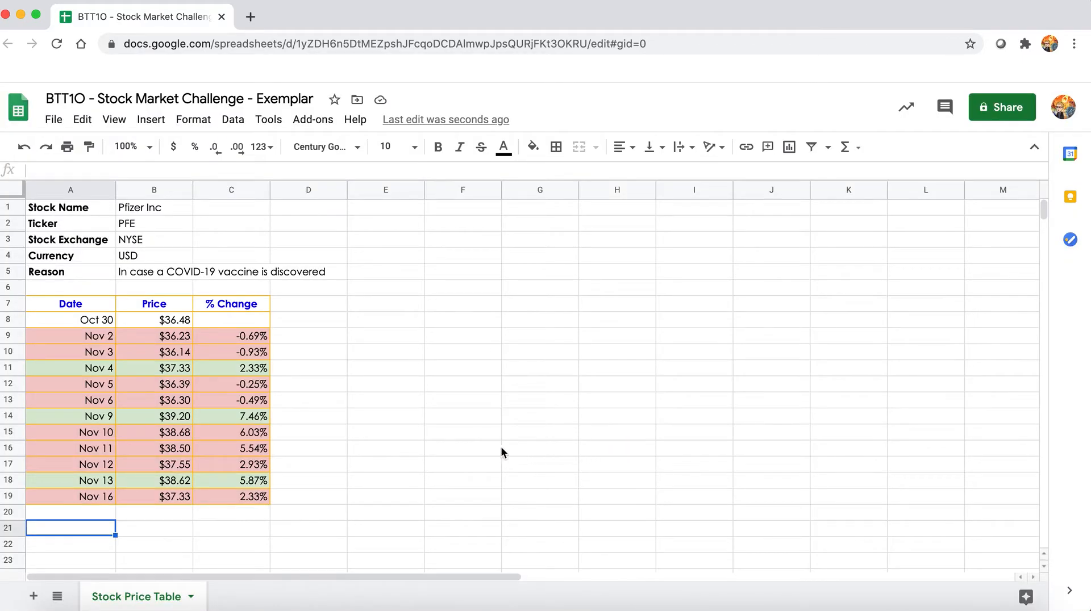
# - Place the Pfizer logo beside the stock price table, over about D10:E13, and deselect it
pyautogui.scroll(-2, 203, 445)
pyautogui.click(132, 509)
pyautogui.moveTo(231, 494); pyautogui.dragTo(441, 315)
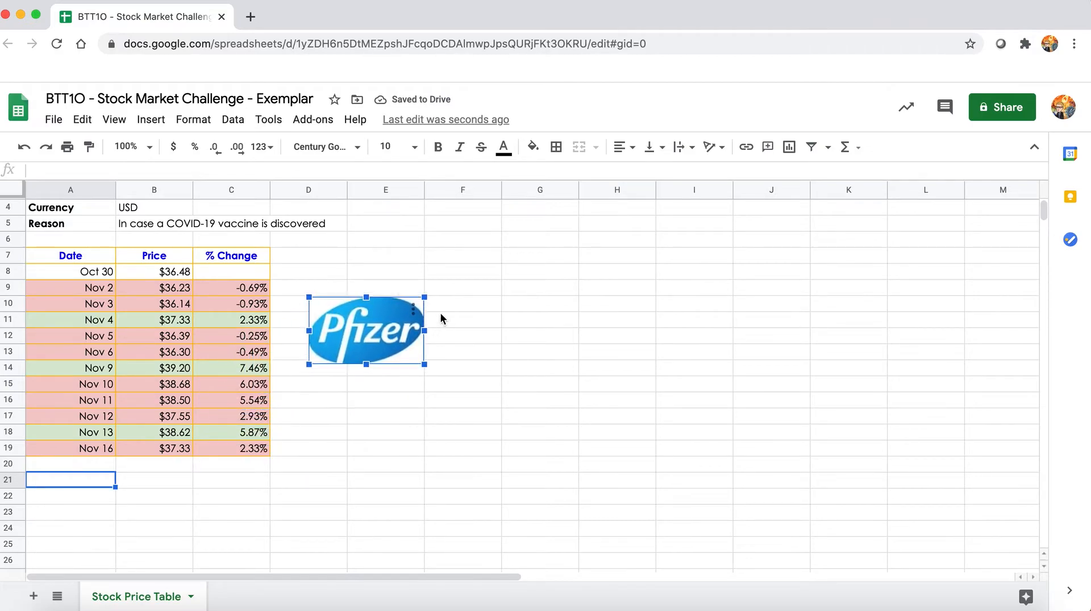
pyautogui.click(258, 450)
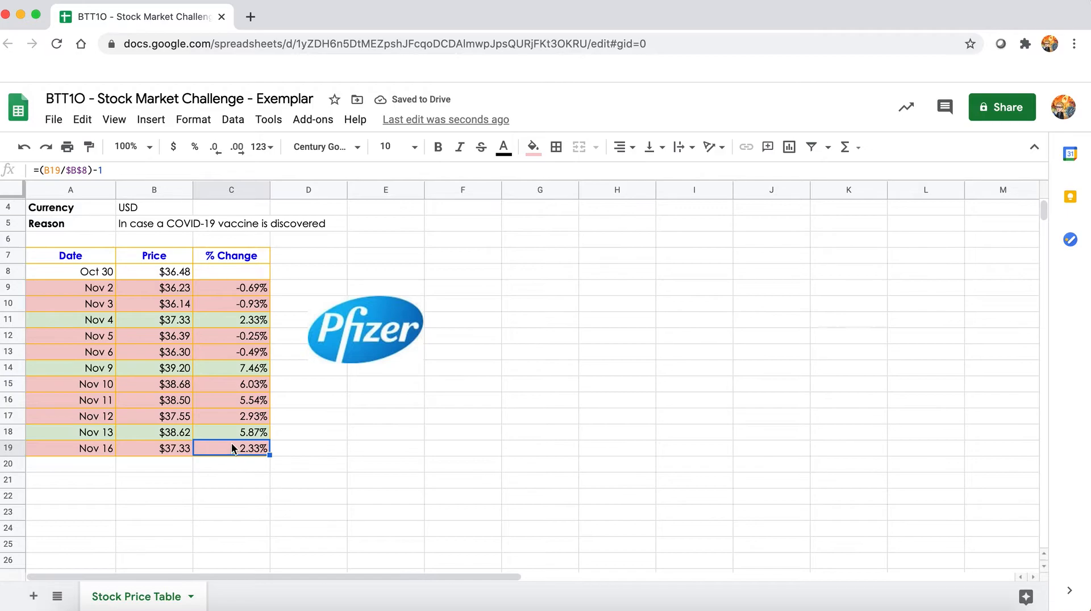
# - Fill the Oct 30 row, A8:C8, with a light blue background color and deselect the row
pyautogui.click(63, 276)
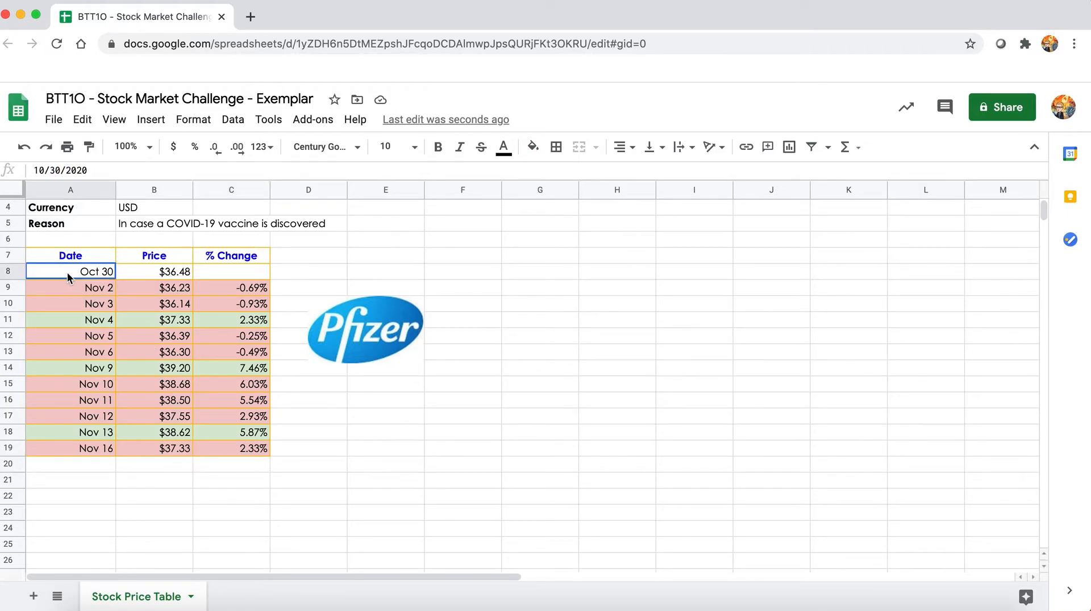
pyautogui.moveTo(67, 276); pyautogui.dragTo(205, 273)
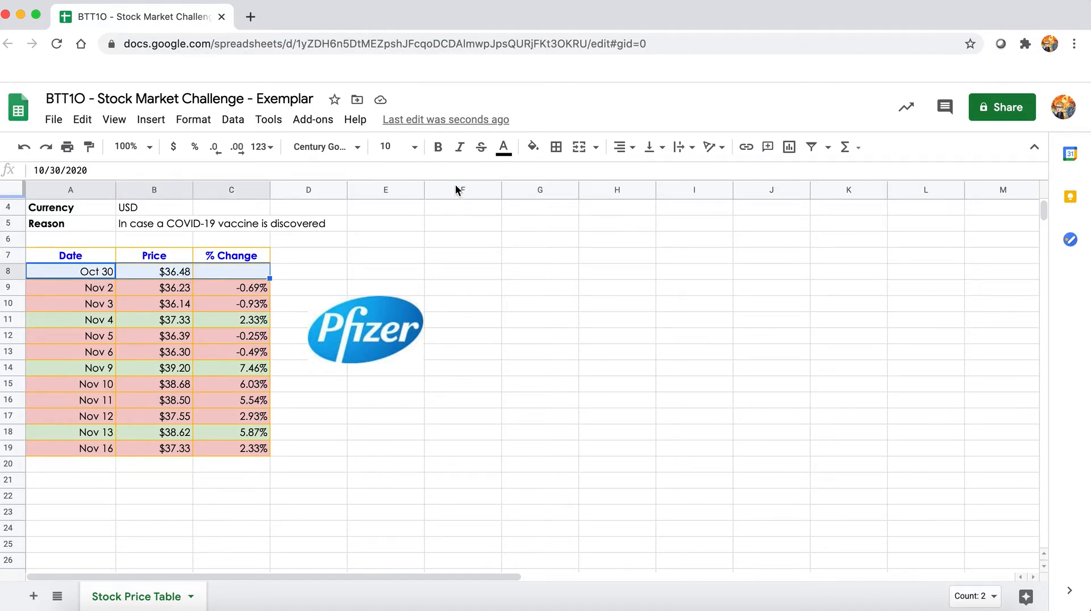
pyautogui.click(534, 149)
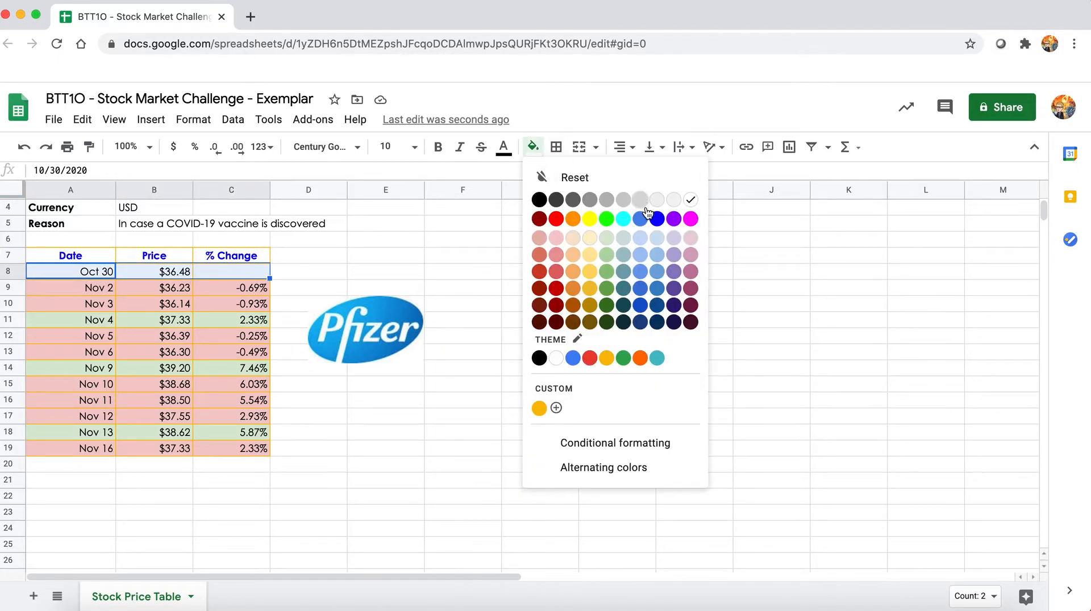
pyautogui.click(657, 239)
pyautogui.click(321, 435)
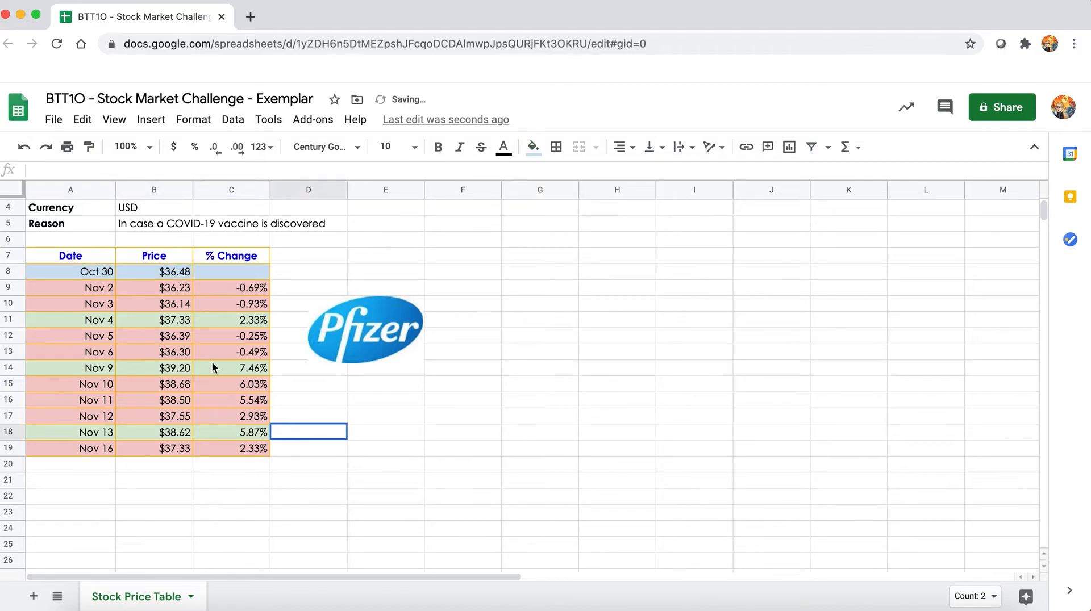
# - Fill the table header cells A7:C7 with black and set their text to the custom orange-yellow color
pyautogui.click(39, 251)
pyautogui.moveTo(108, 258); pyautogui.dragTo(211, 257)
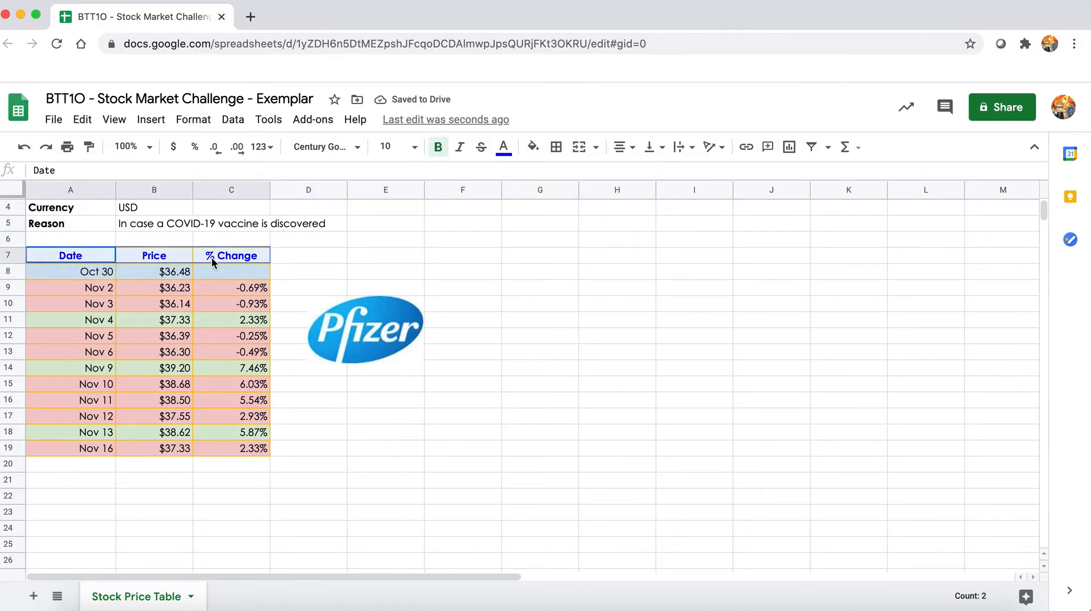
pyautogui.click(532, 150)
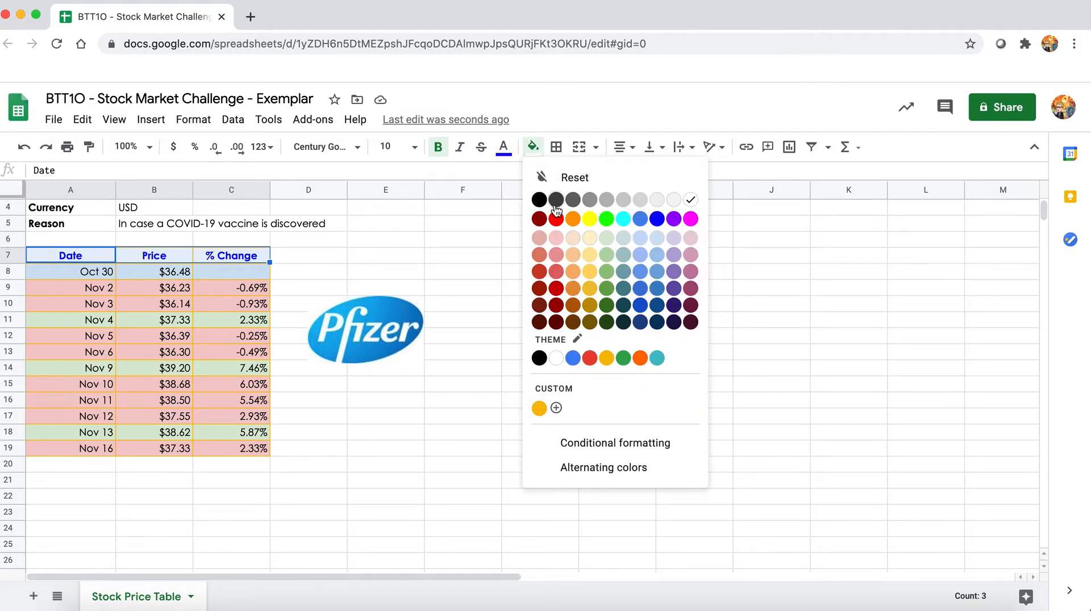
pyautogui.click(539, 200)
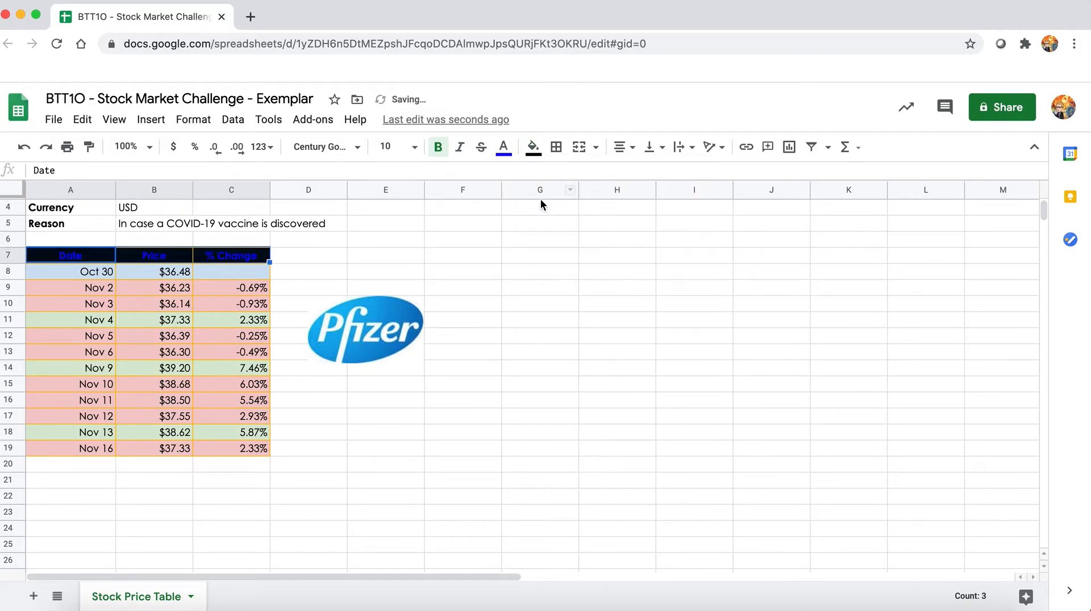
pyautogui.click(504, 149)
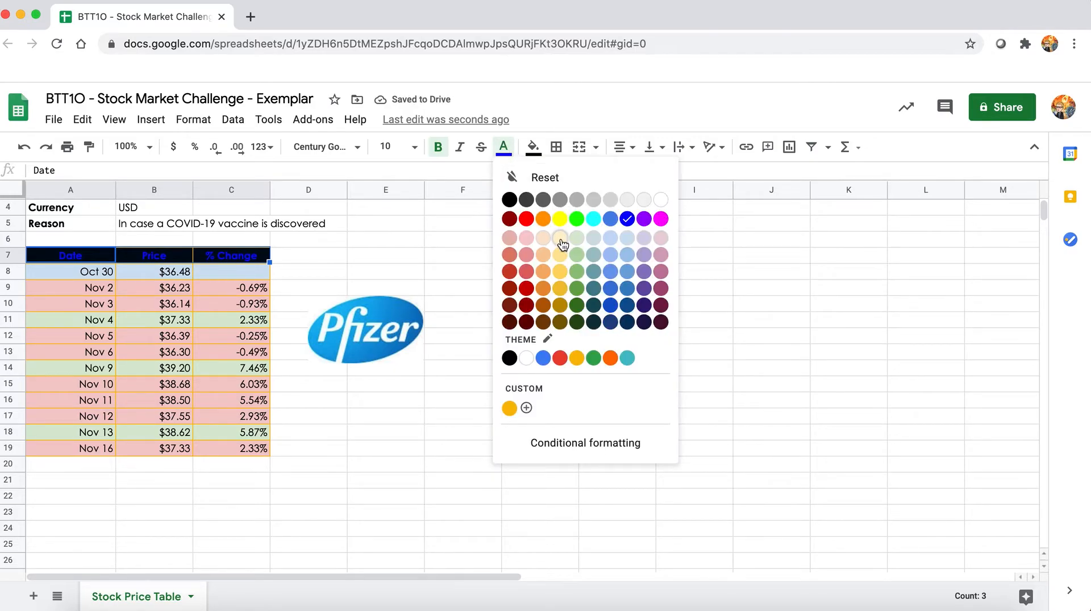
pyautogui.click(507, 409)
pyautogui.click(376, 401)
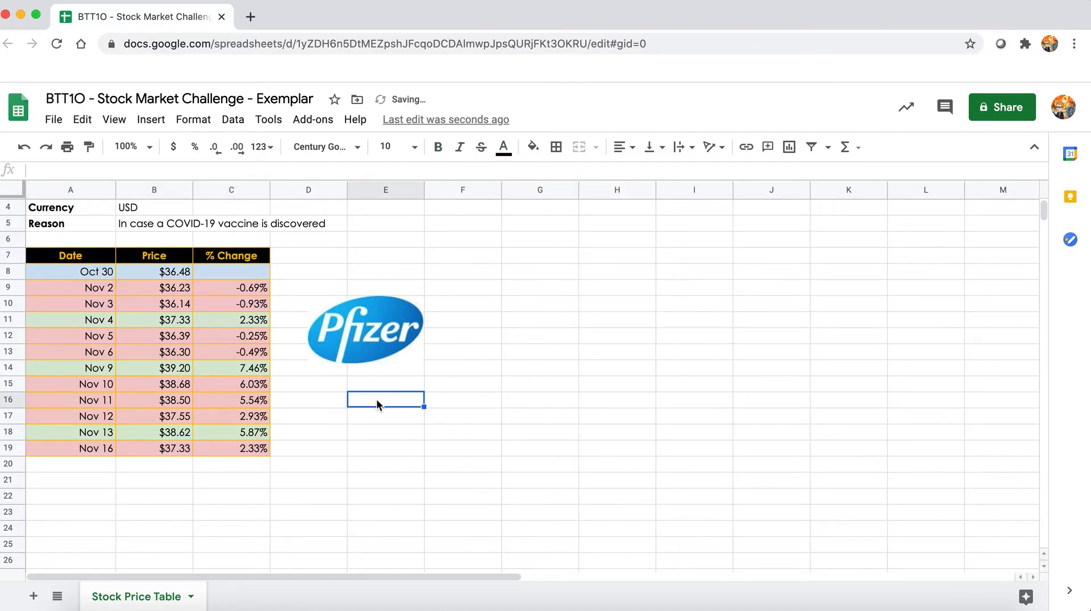
pyautogui.click(152, 350)
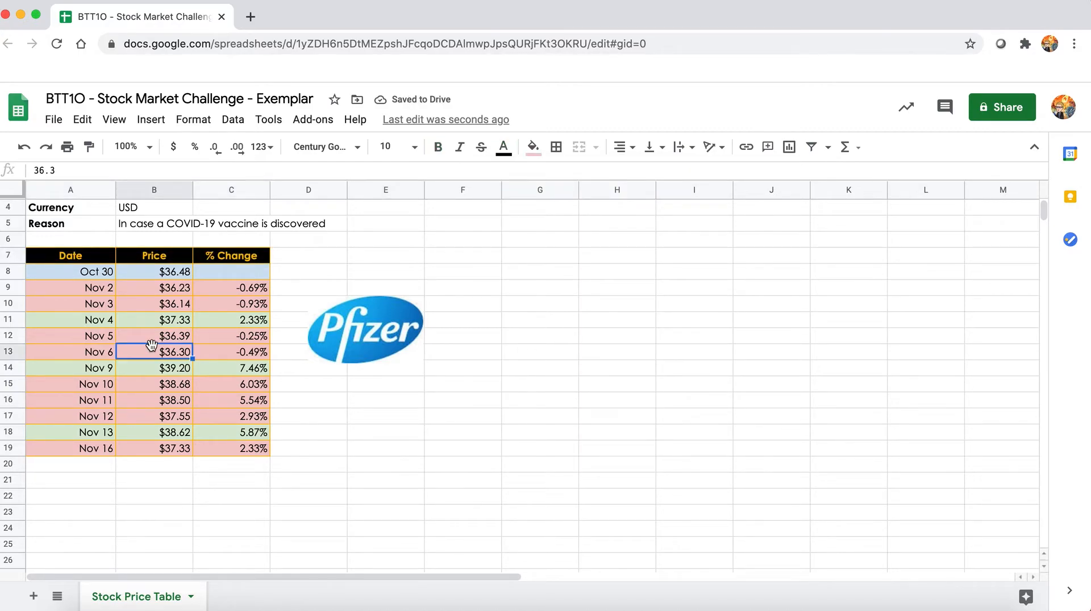
pyautogui.scroll(1, 104, 289)
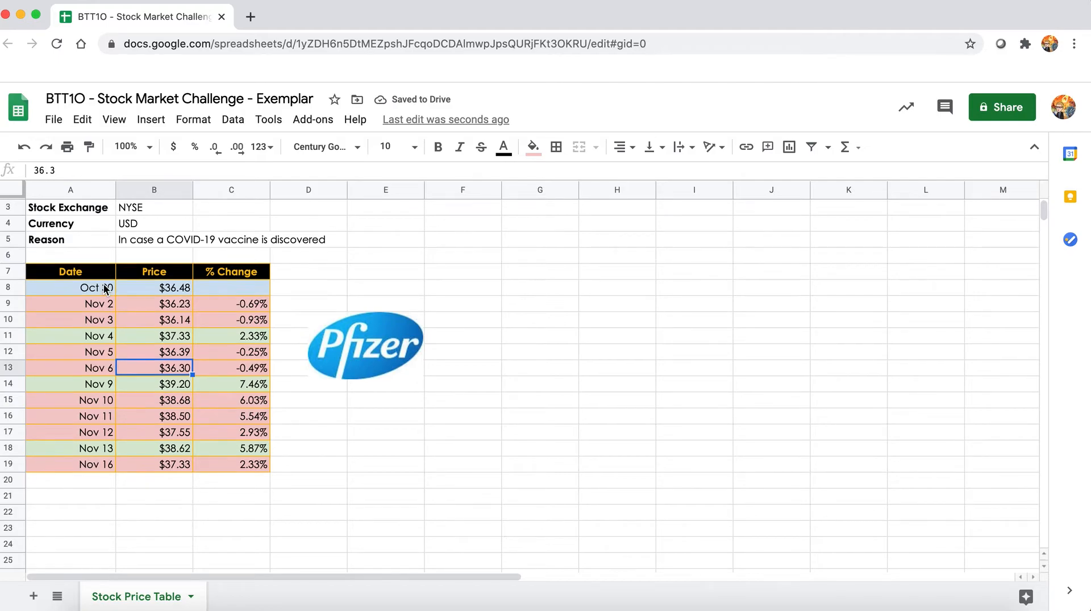
pyautogui.click(80, 286)
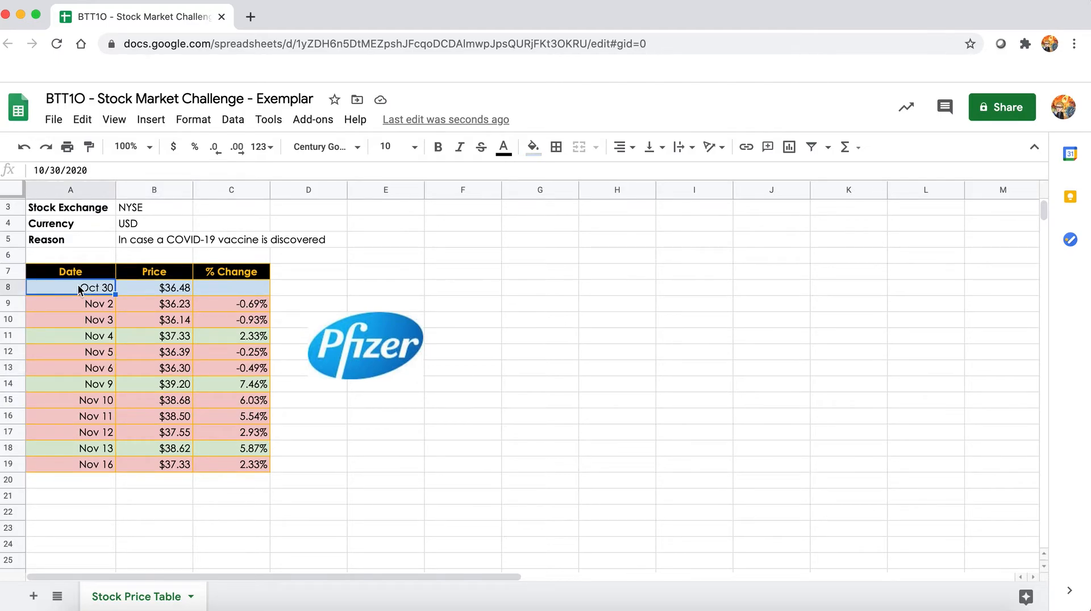
# - Insert a line chart of the Date and Price columns, using the data range A7:B19 including the headers
pyautogui.click(70, 275)
pyautogui.moveTo(69, 275); pyautogui.dragTo(161, 465)
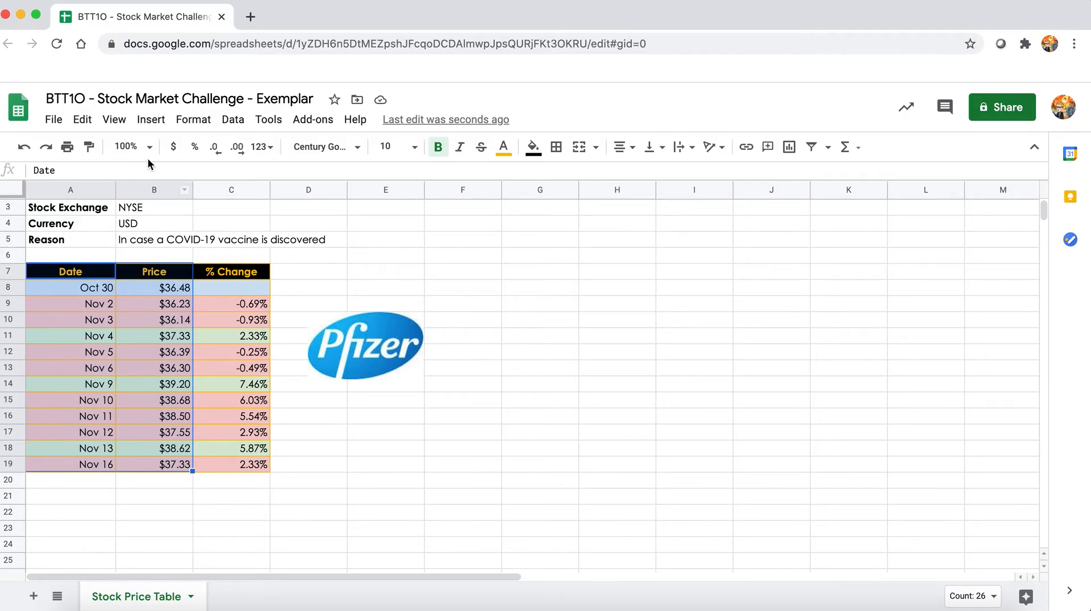
pyautogui.click(156, 124)
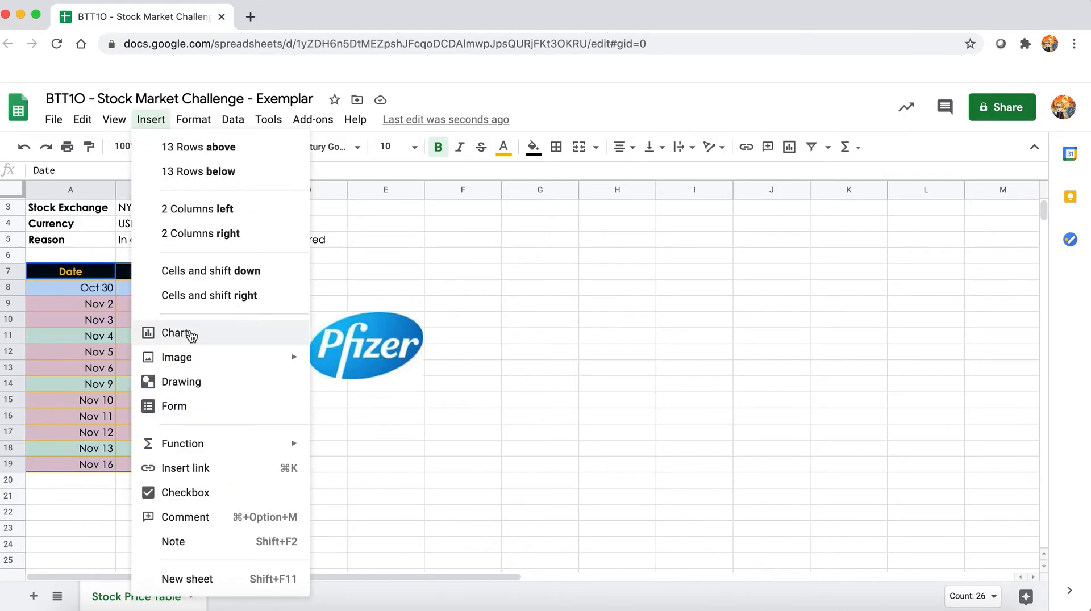
pyautogui.click(190, 334)
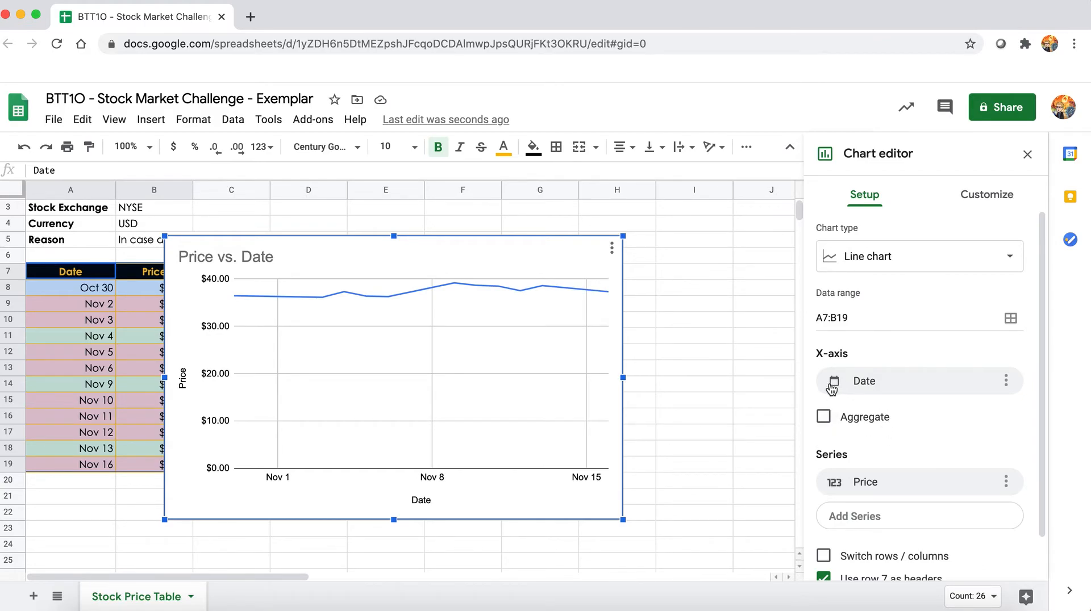
pyautogui.scroll(-1, 868, 447)
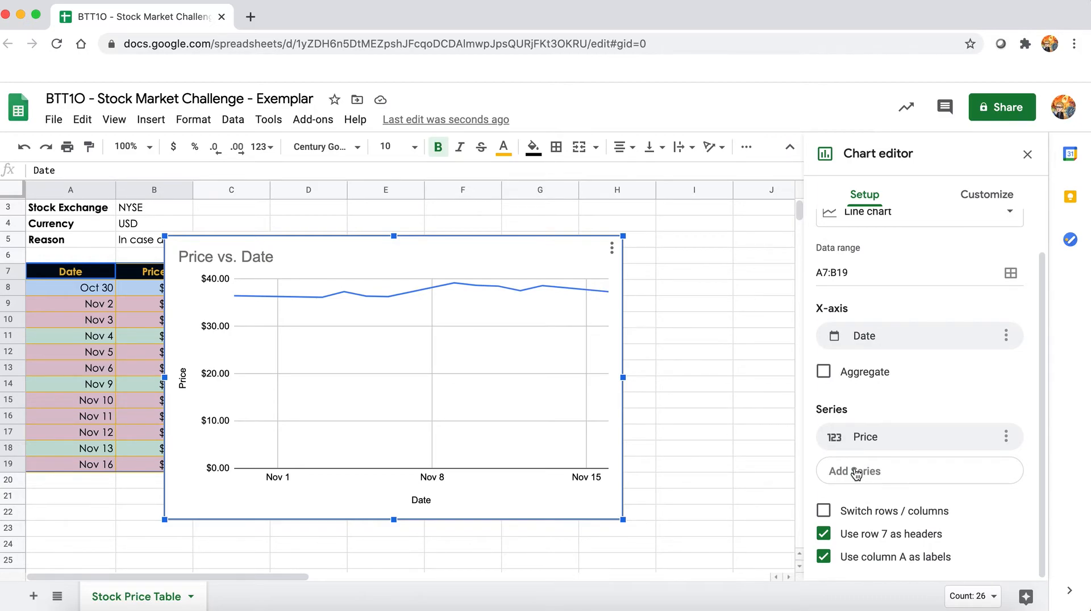
pyautogui.scroll(1, 861, 285)
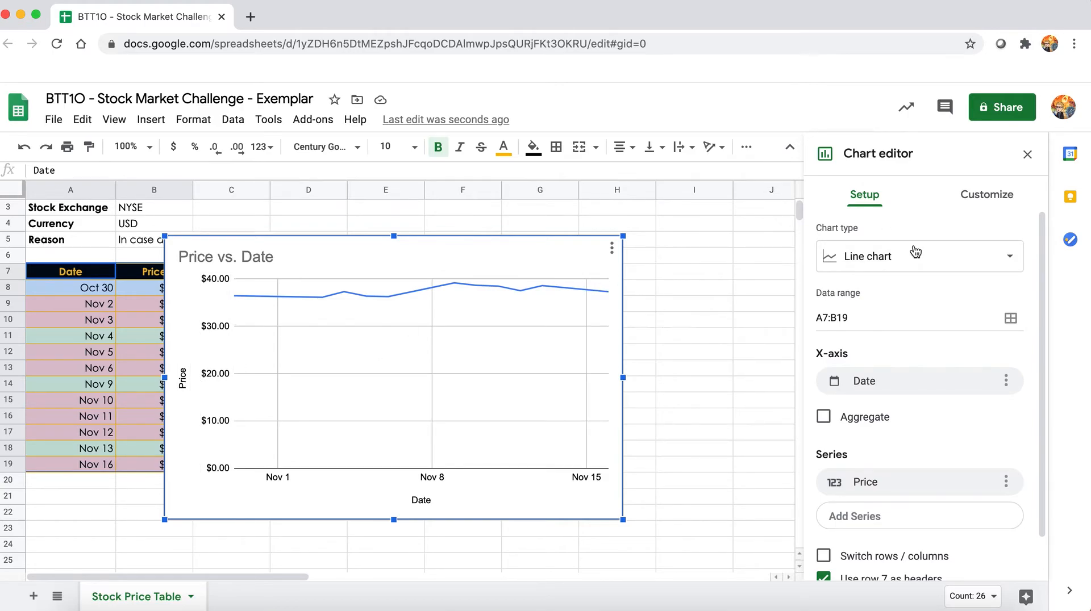
# - Set the chart's vertical axis to a minimum of 30 and a maximum of 40
pyautogui.click(984, 196)
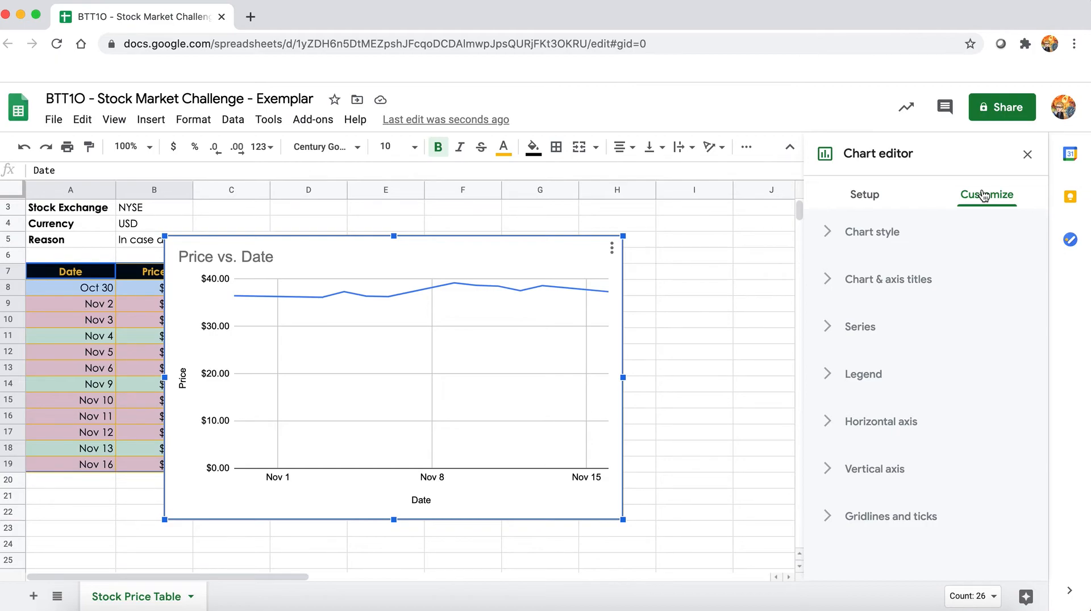
pyautogui.click(841, 470)
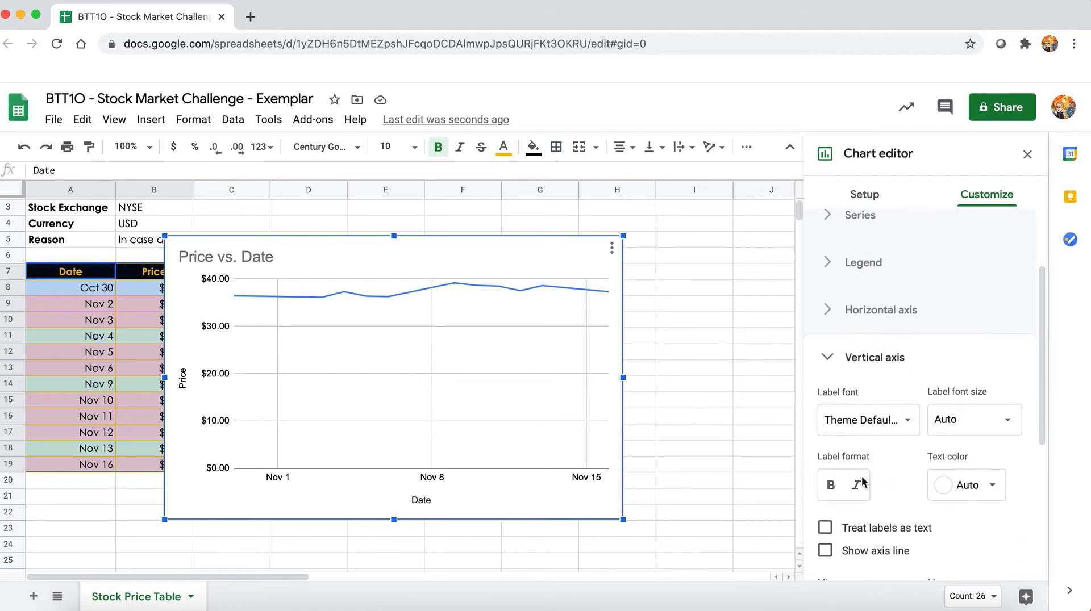
pyautogui.click(858, 484)
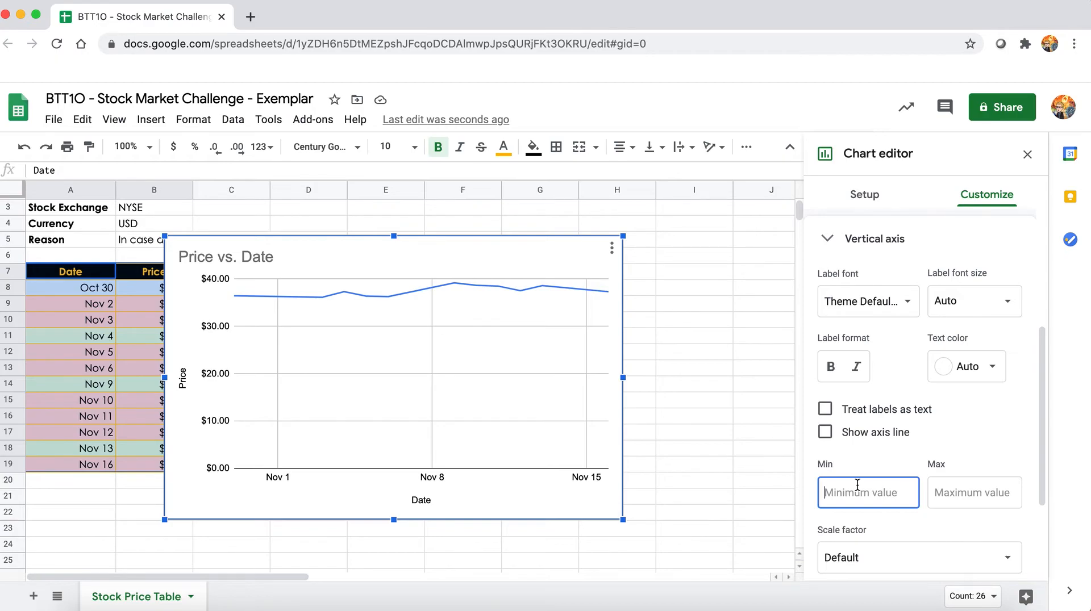
pyautogui.write('30')
pyautogui.click(950, 491)
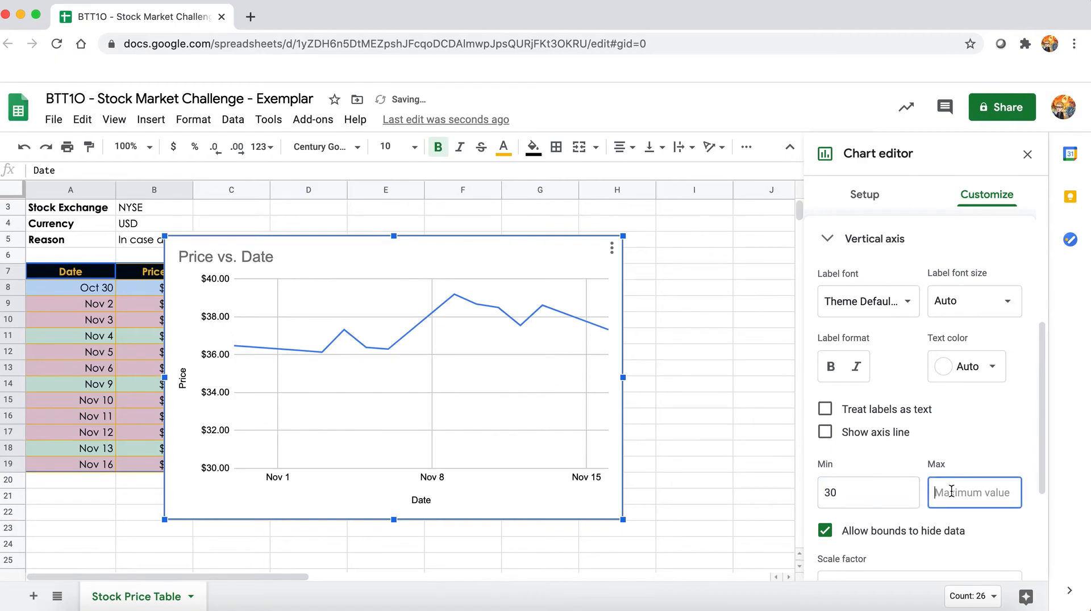
pyautogui.write('40')
# - Raise the minimum of the chart's vertical axis to 35
pyautogui.click(843, 490)
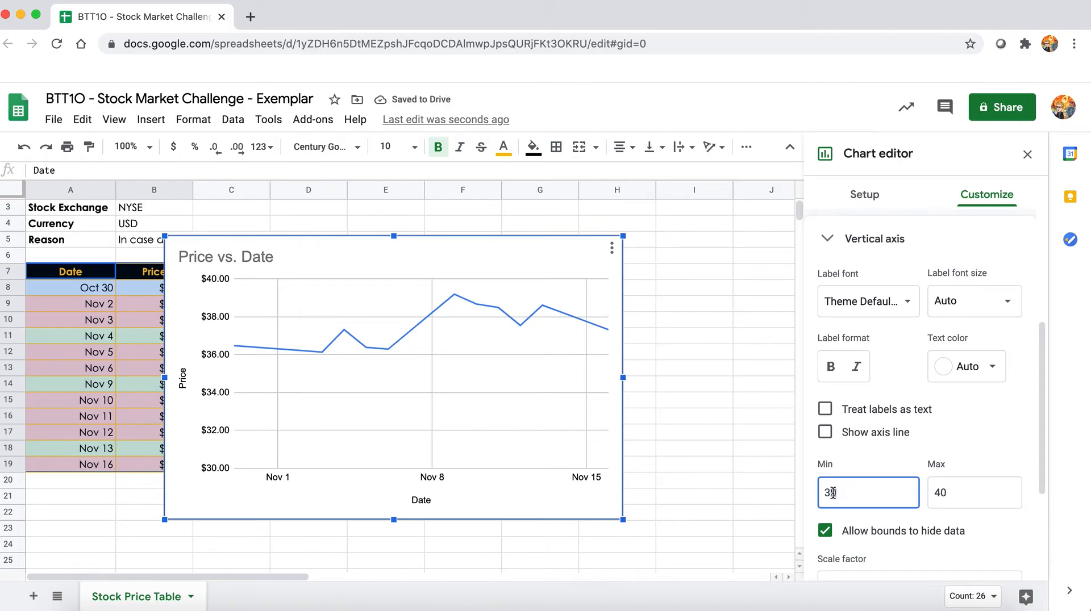
pyautogui.write('5')
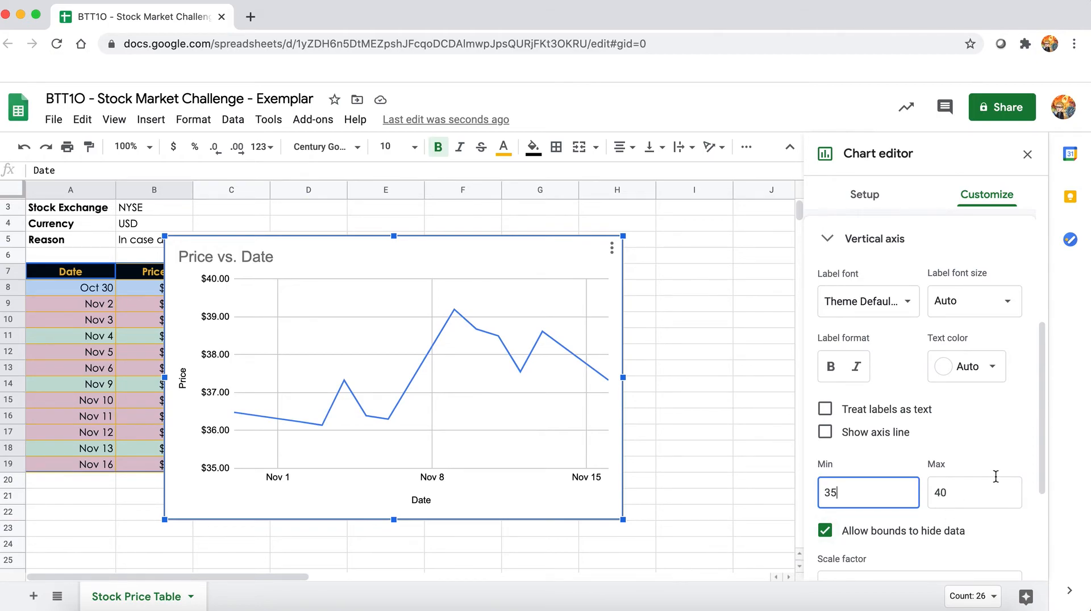
pyautogui.scroll(-1, 914, 469)
pyautogui.scroll(2, 914, 469)
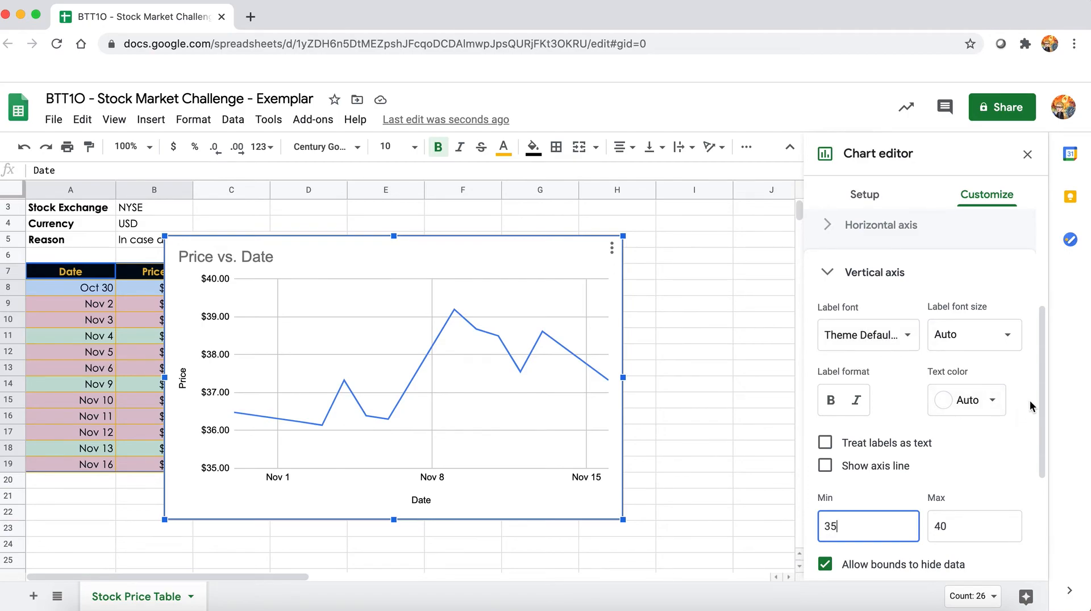
# - Change the chart title to "Pfizer Stock Price (November 2020)"
pyautogui.moveTo(1041, 403); pyautogui.dragTo(1045, 308)
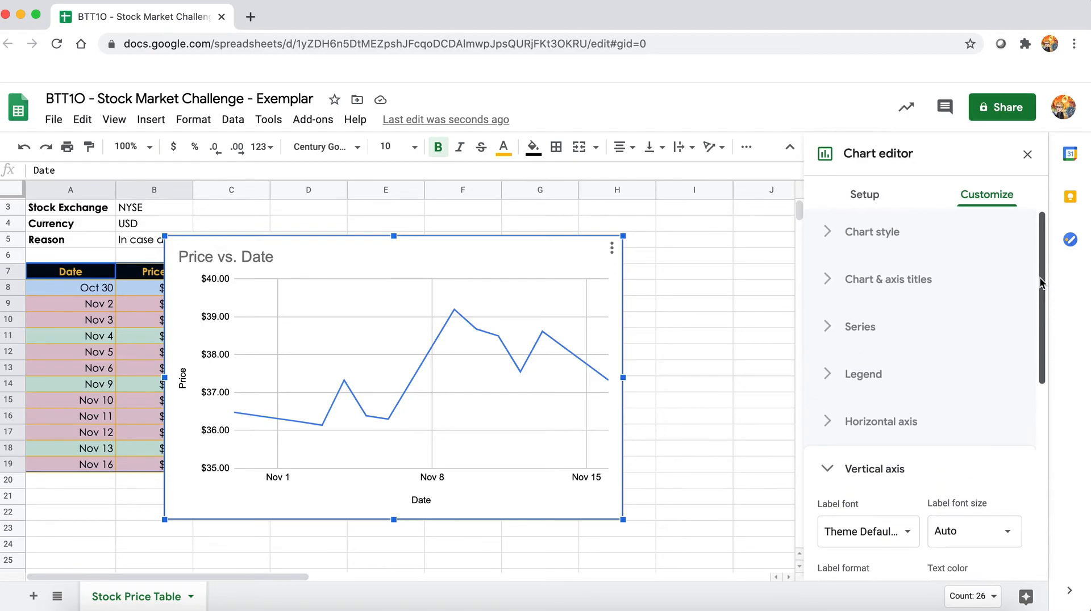
pyautogui.click(830, 281)
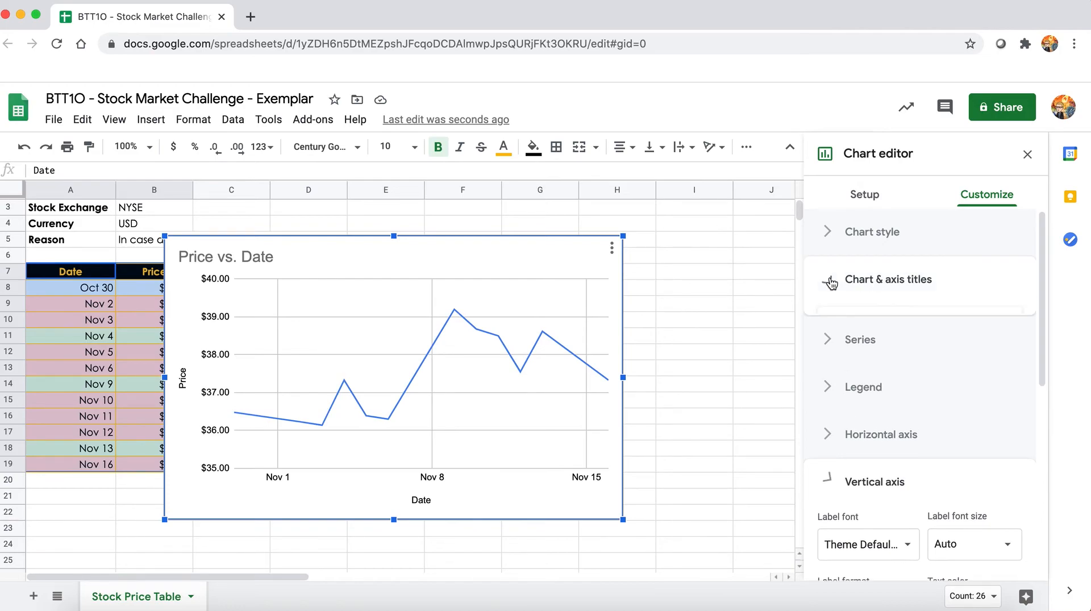
pyautogui.click(908, 397)
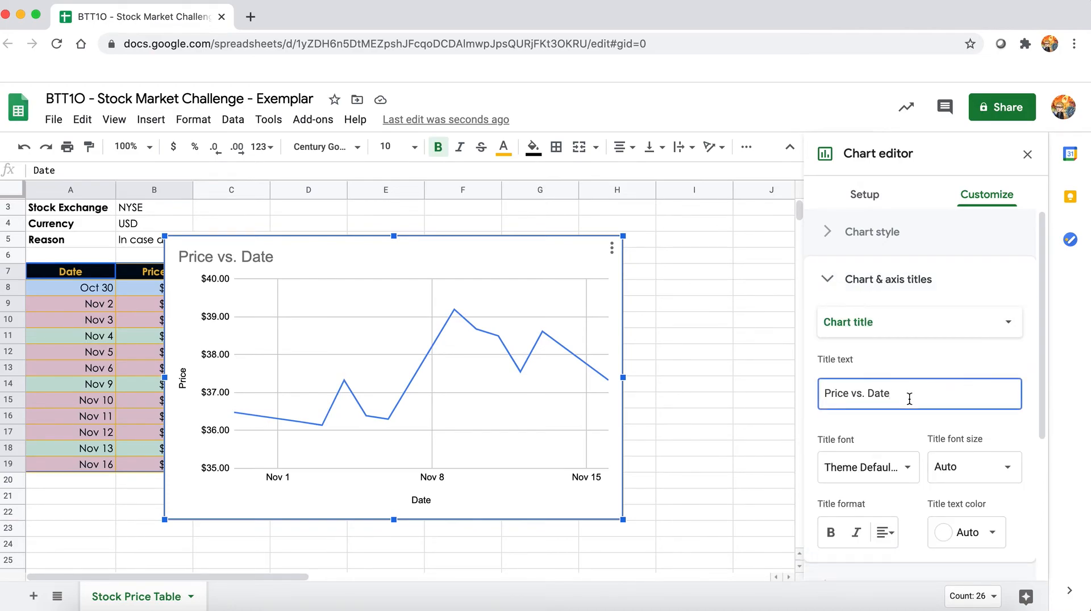
pyautogui.moveTo(910, 399); pyautogui.dragTo(771, 396)
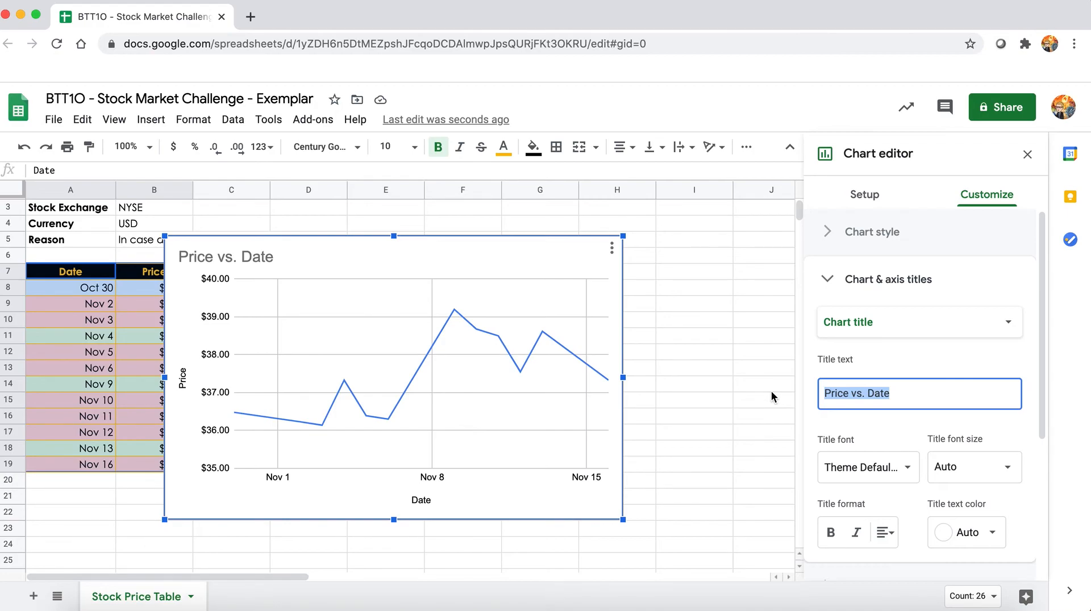
pyautogui.write('Pf')
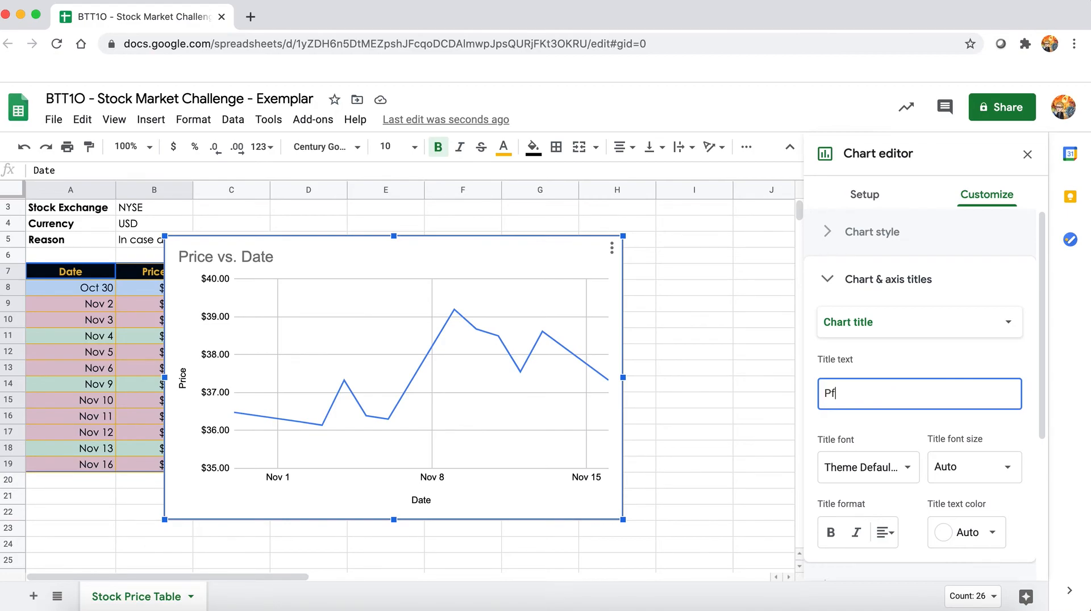
pyautogui.write('izer Stock Price')
pyautogui.press('Return')
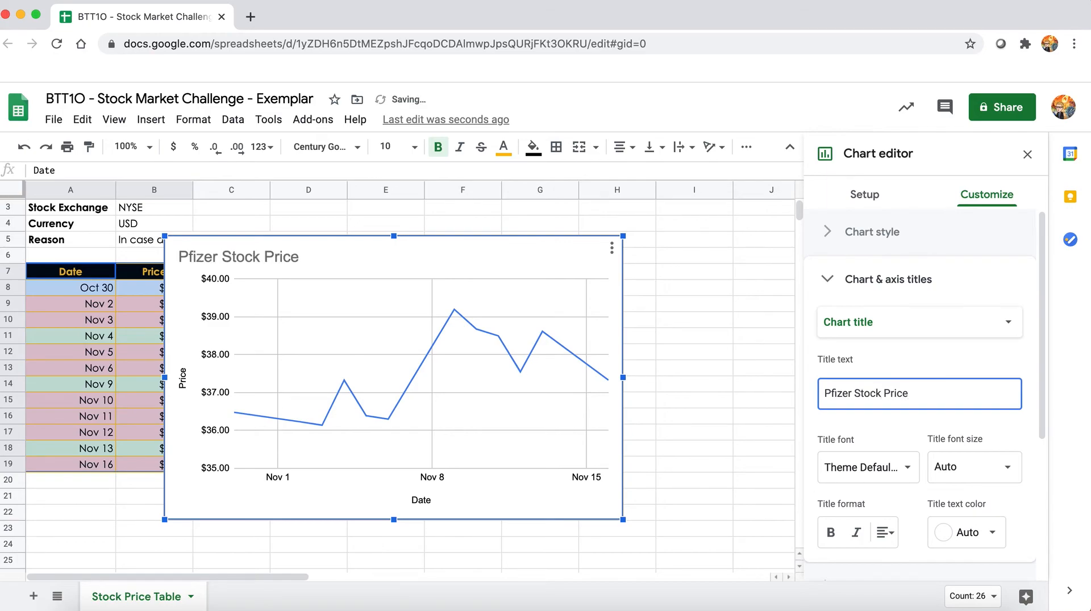
pyautogui.write('November 2020')
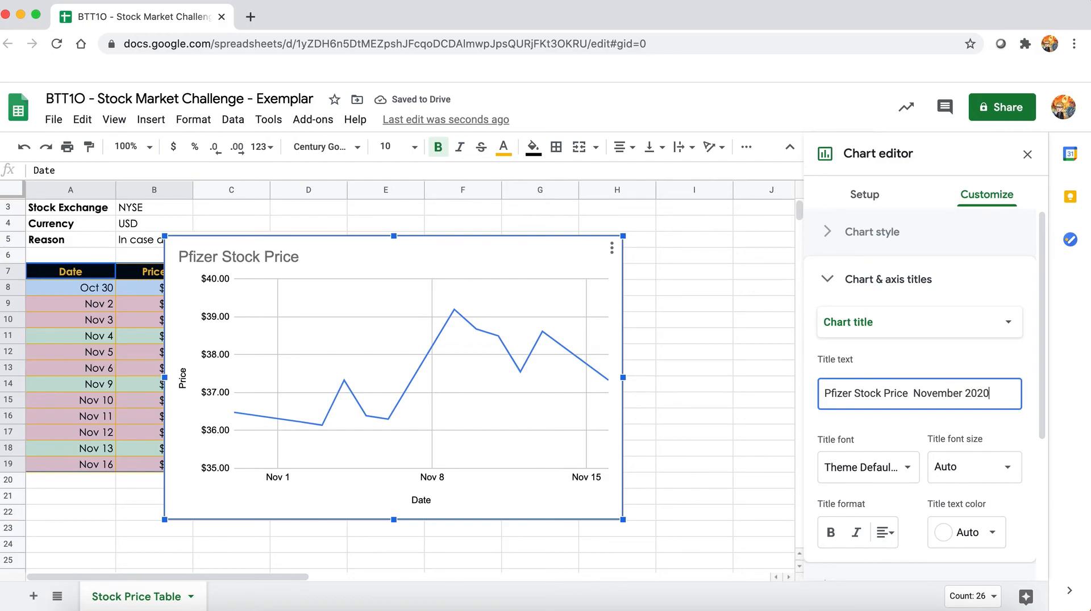
pyautogui.press('Return')
pyautogui.click(915, 395)
pyautogui.press('BackSpace')
pyautogui.write('(')
pyautogui.click(996, 396)
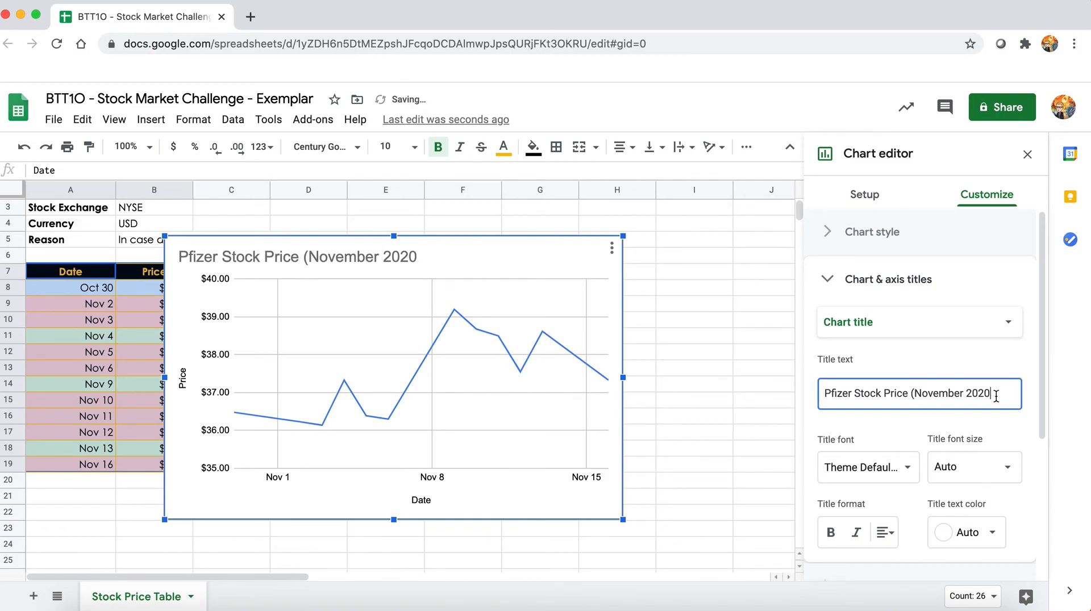
pyautogui.write(')')
# - Format the chart's Price series line in green with a thickness of 4px
pyautogui.click(566, 354)
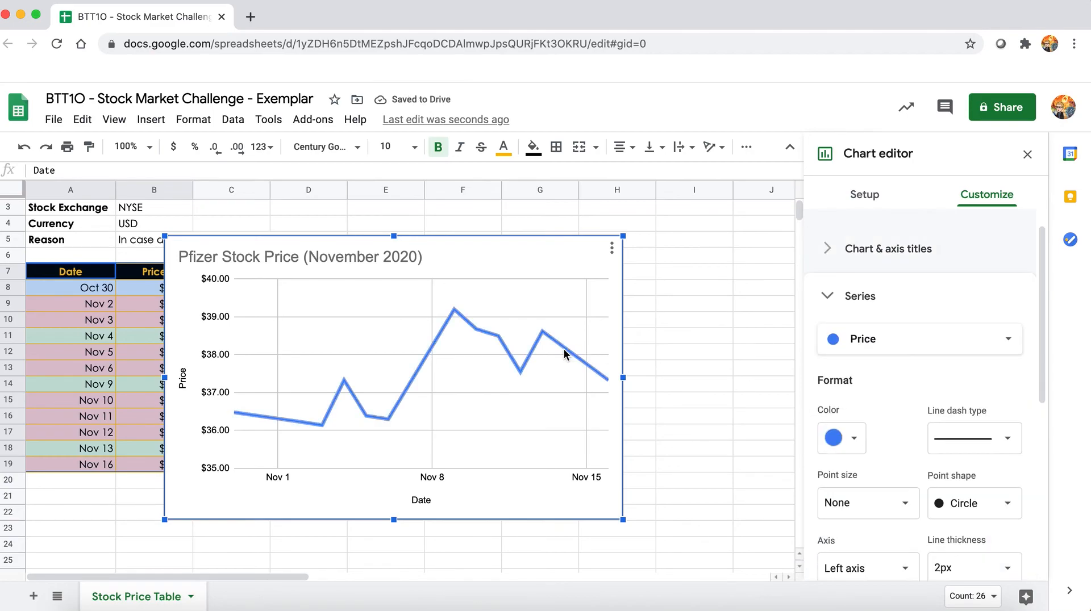
pyautogui.click(854, 442)
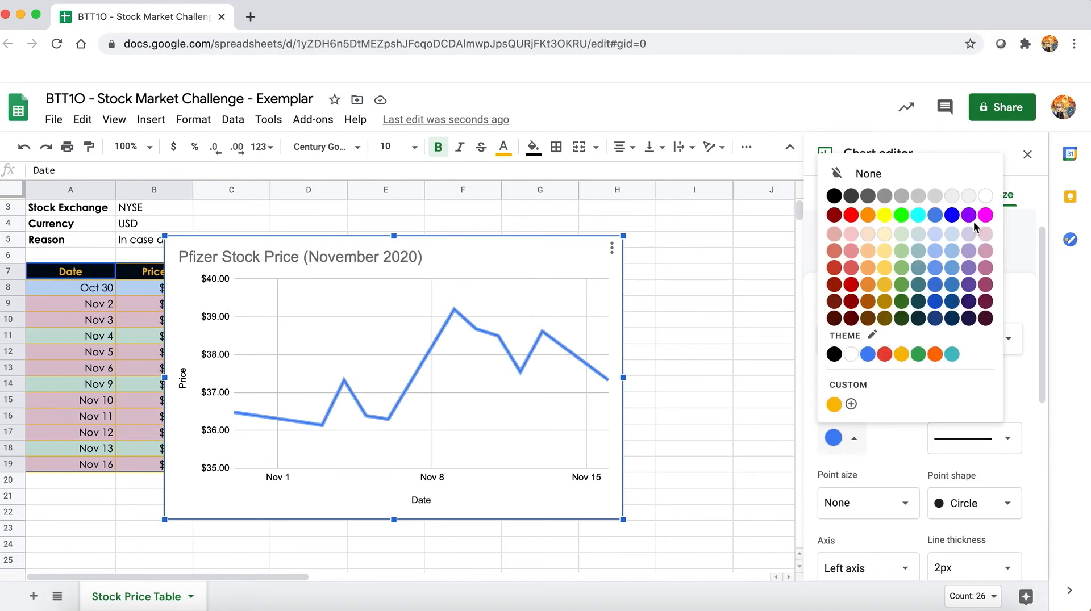
pyautogui.click(897, 286)
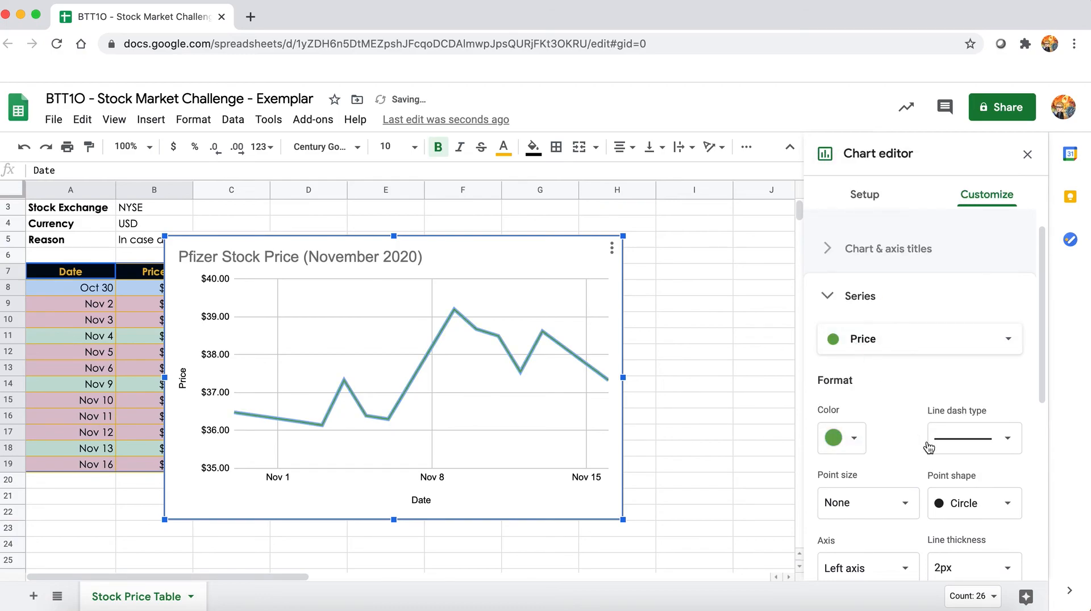
pyautogui.scroll(-2, 934, 473)
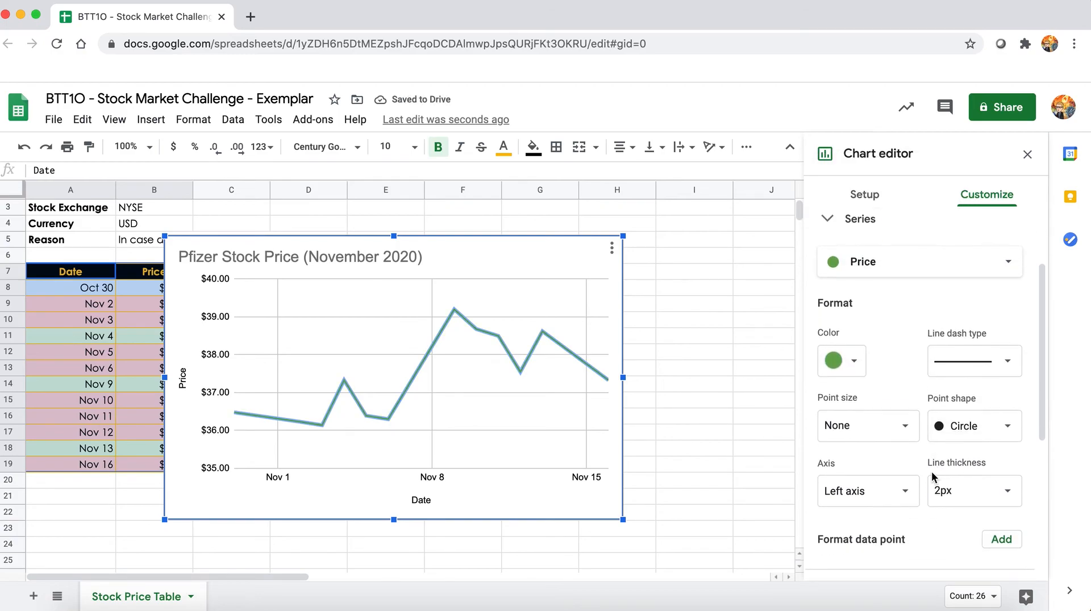
pyautogui.click(1006, 491)
pyautogui.click(965, 569)
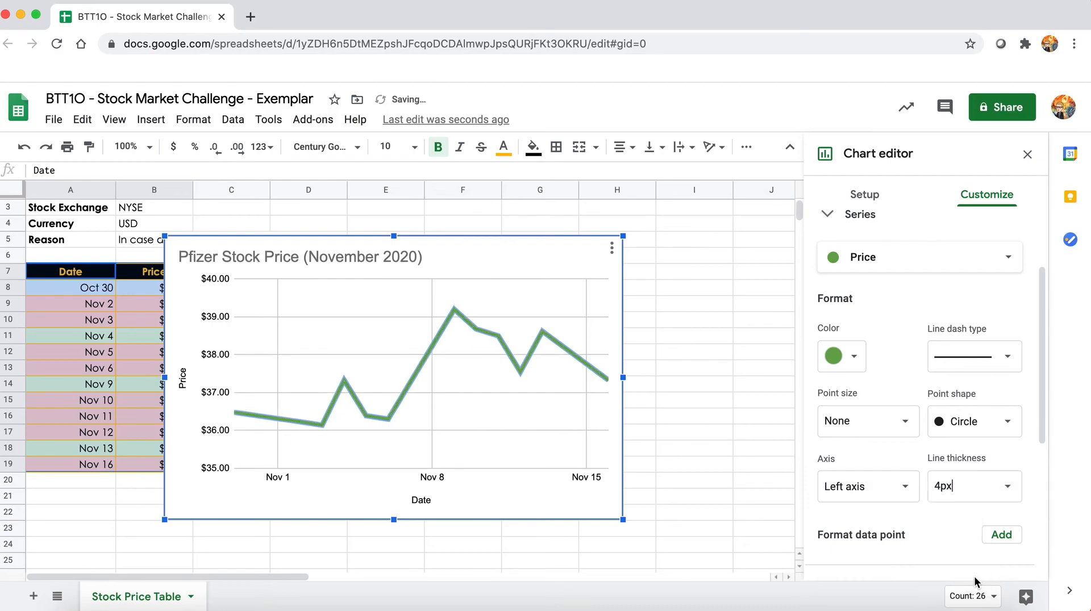
pyautogui.scroll(-3, 927, 520)
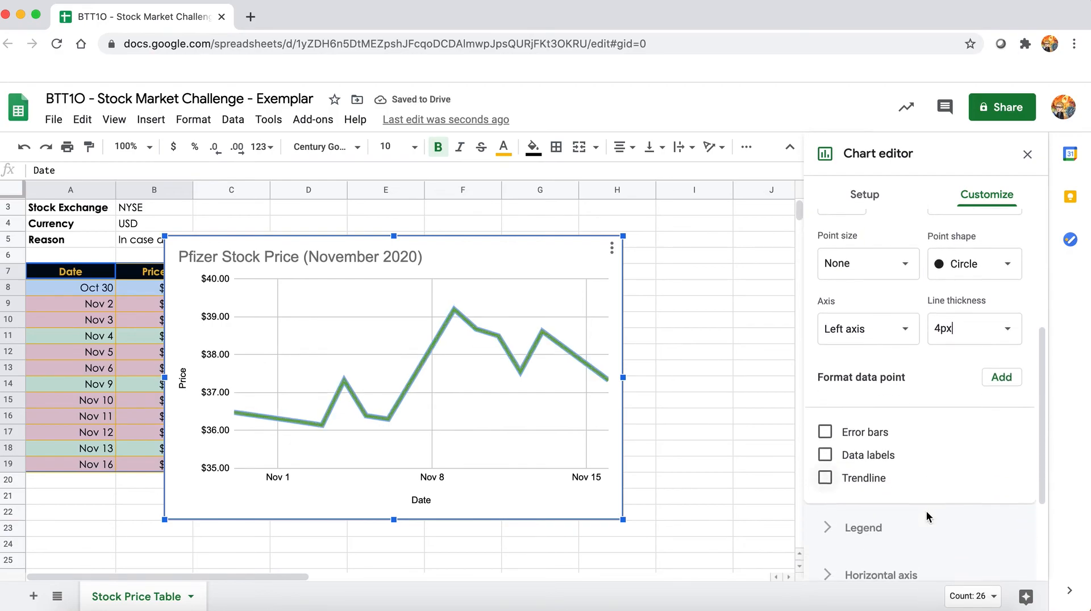
pyautogui.scroll(-1, 927, 517)
pyautogui.scroll(1, 928, 517)
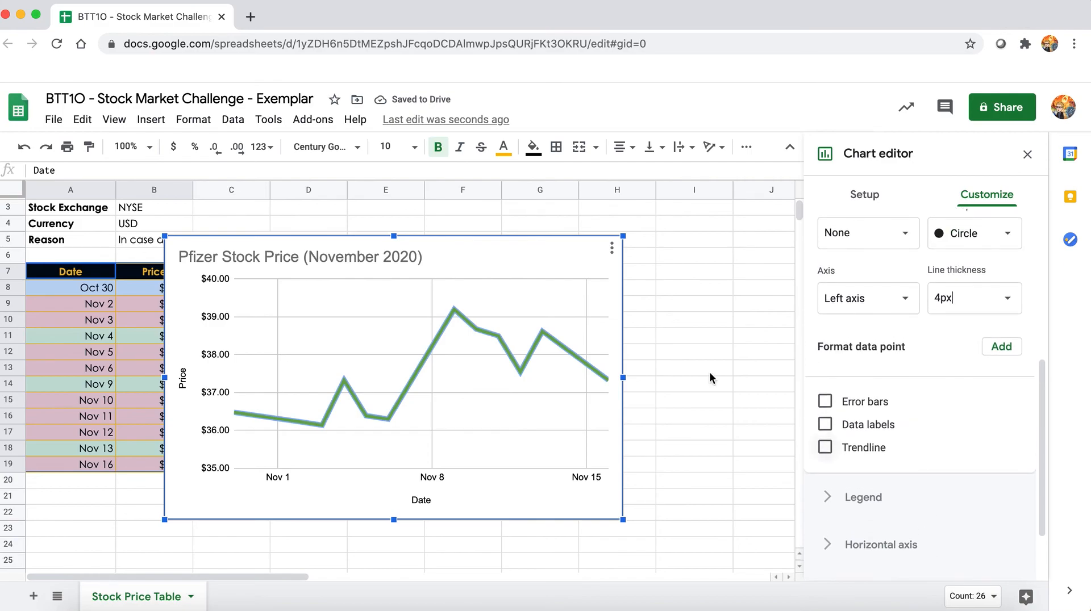
# - Move the Pfizer stock price chart to its own sheet
pyautogui.click(611, 249)
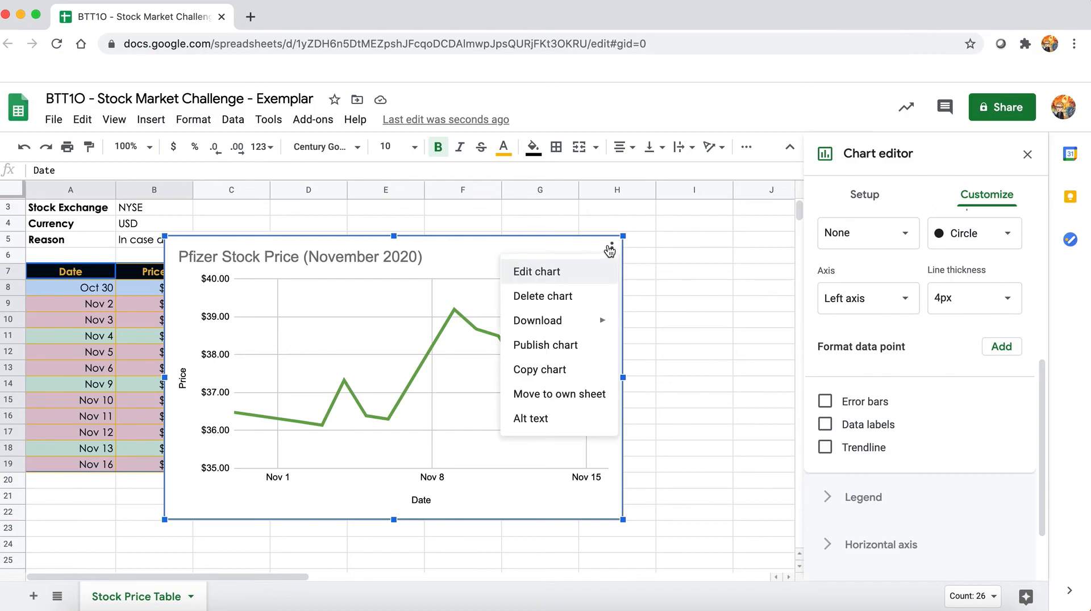
pyautogui.moveTo(587, 324)
pyautogui.click(573, 399)
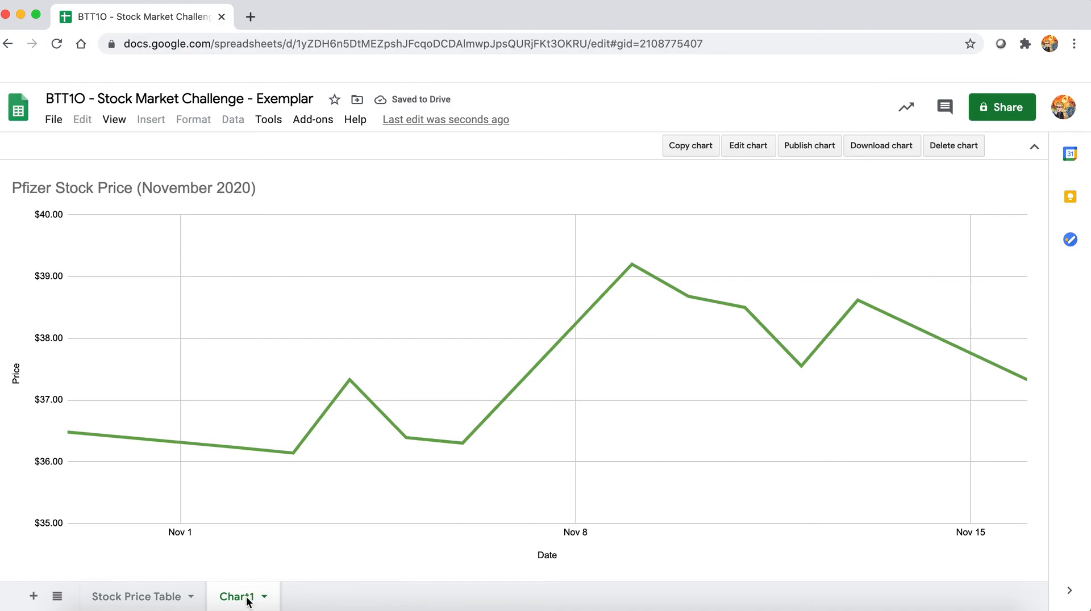
# - Rename the new chart sheet as "Pfizer Stock Chart"
pyautogui.doubleClick(248, 602)
pyautogui.write('P')
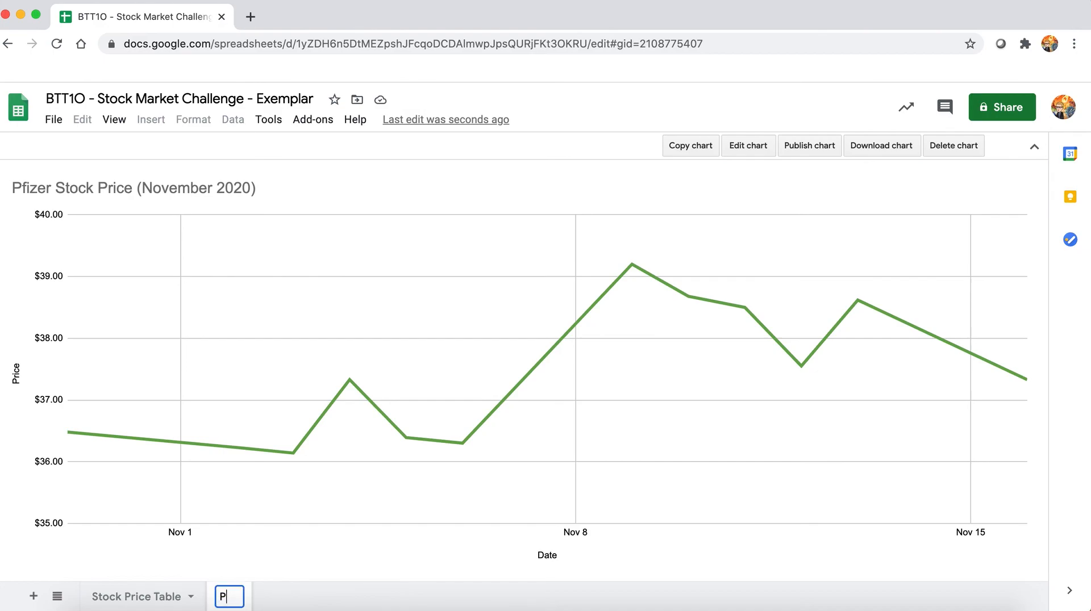
pyautogui.write('fize')
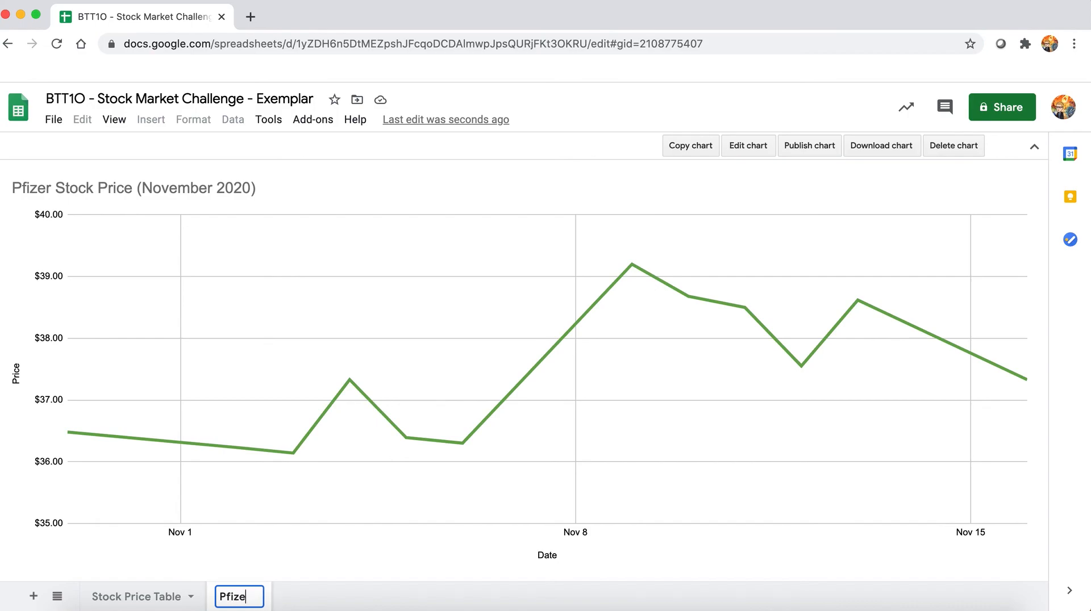
pyautogui.write('r Stock Chart')
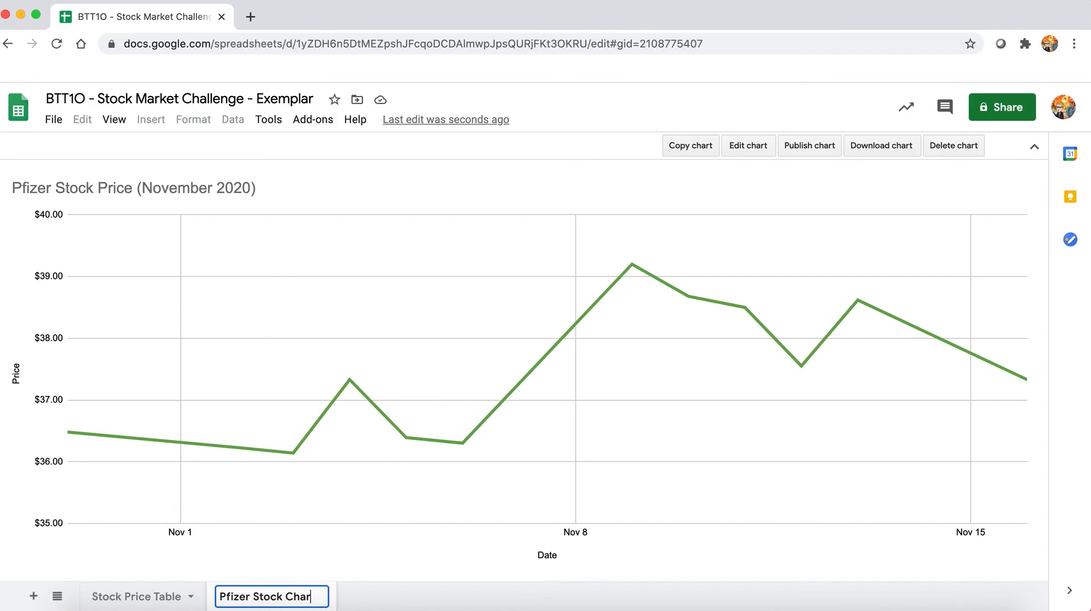
# - Rename the Stock Price Table sheet as "Pfizer Price History" and return to the Pfizer Stock Chart sheet
pyautogui.click(164, 597)
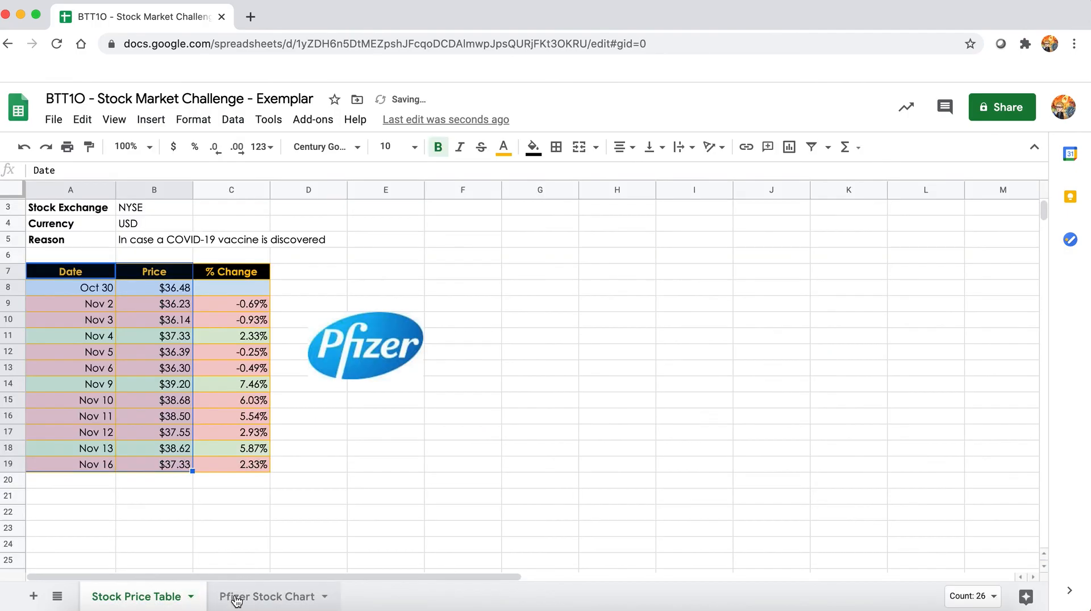
pyautogui.doubleClick(114, 598)
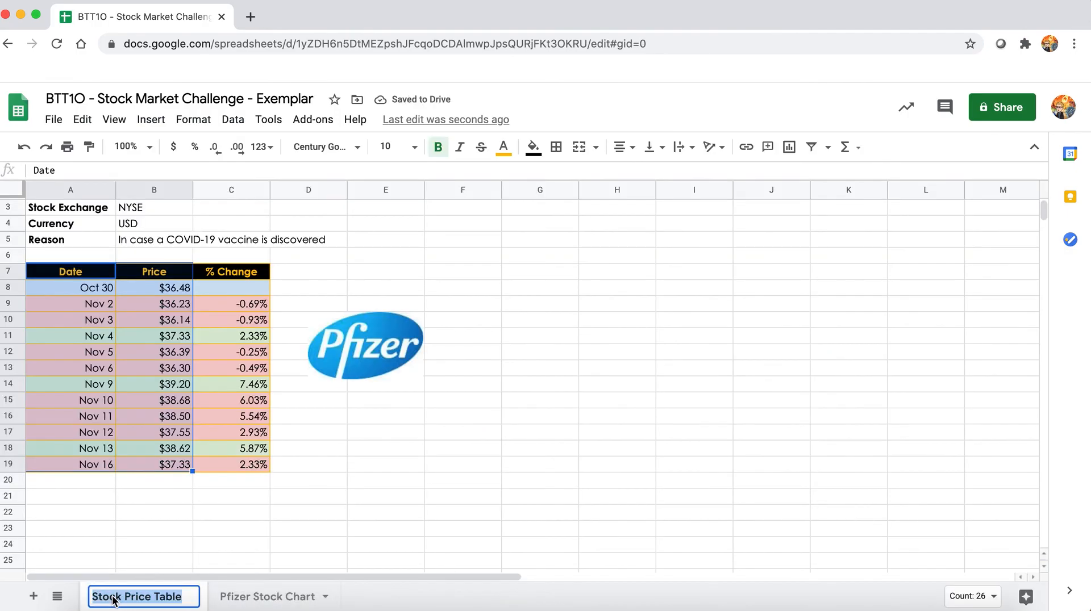
pyautogui.write('Pfizer ')
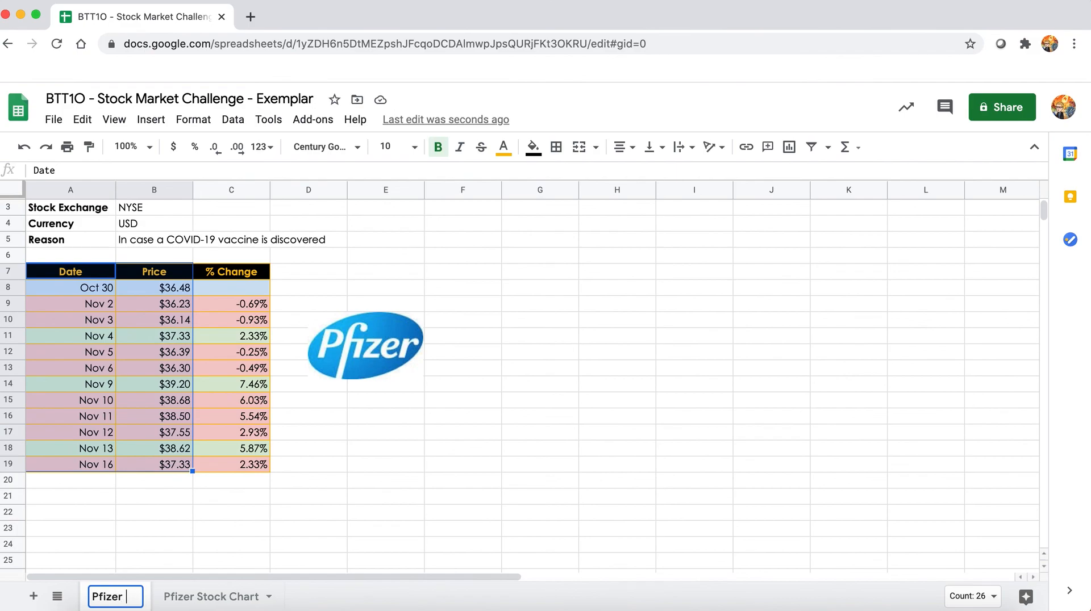
pyautogui.write('Pr')
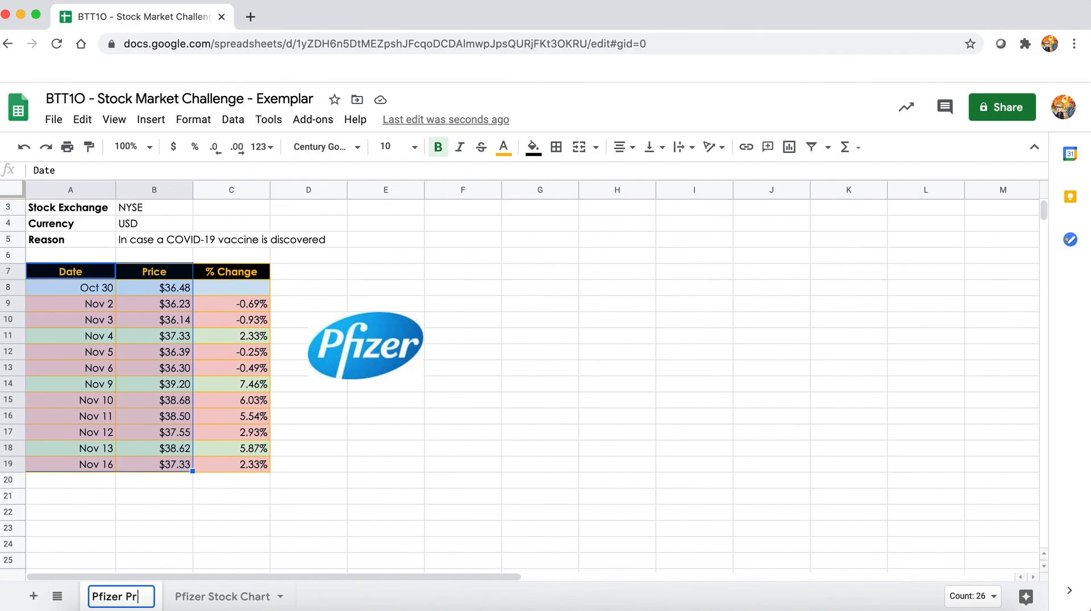
pyautogui.write('ice History')
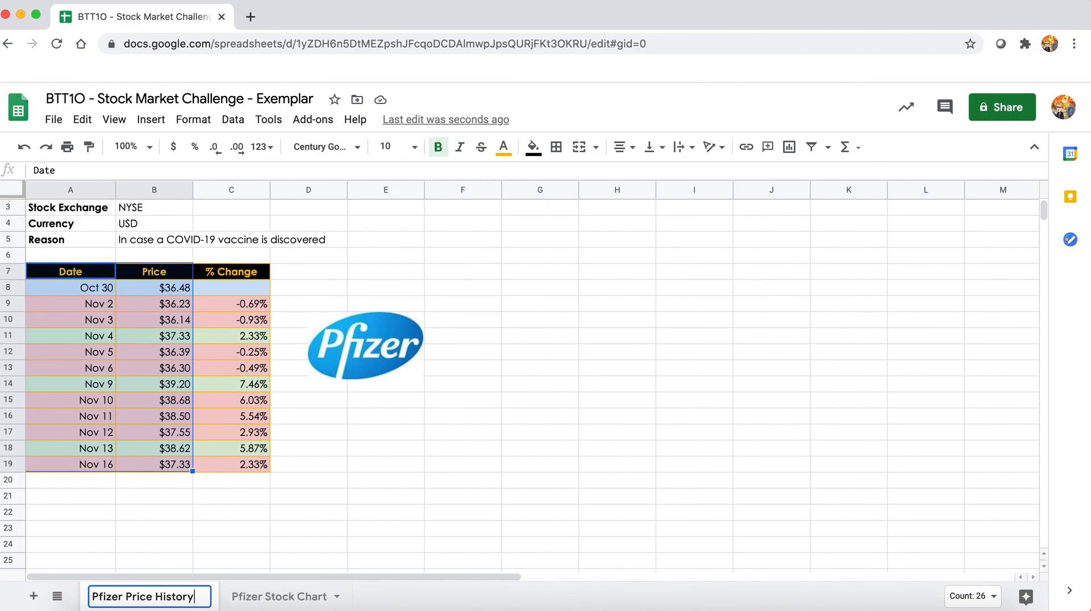
pyautogui.click(238, 598)
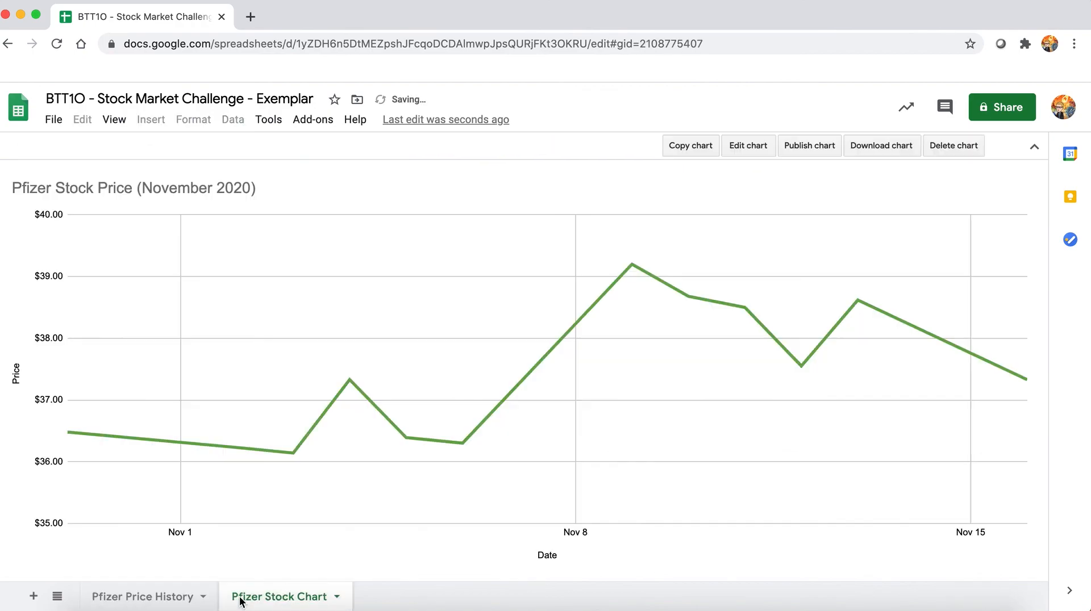
pyautogui.doubleClick(213, 99)
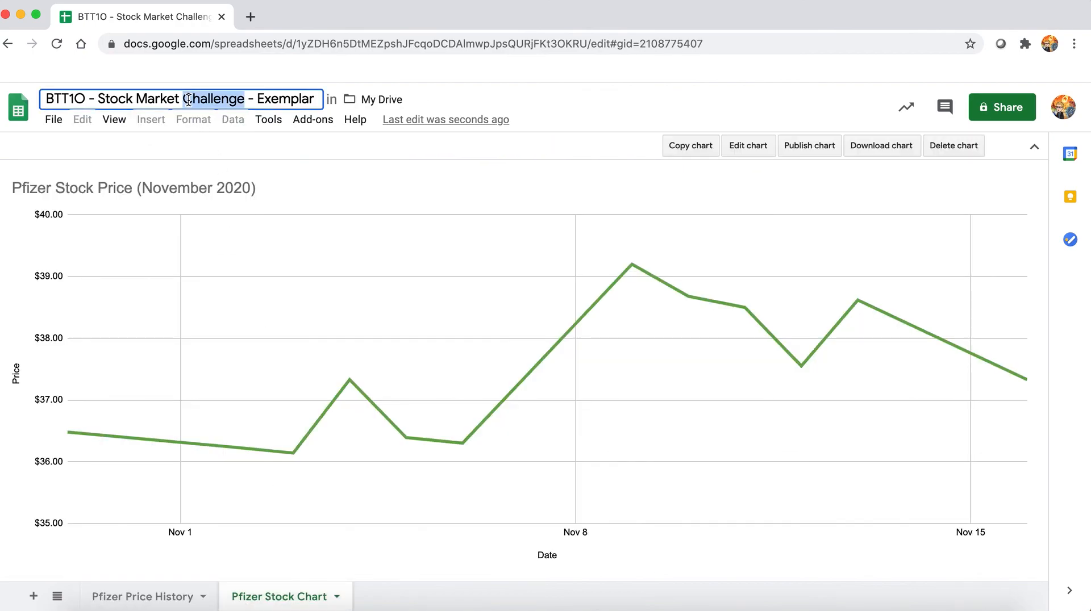
pyautogui.click(94, 98)
pyautogui.click(67, 98)
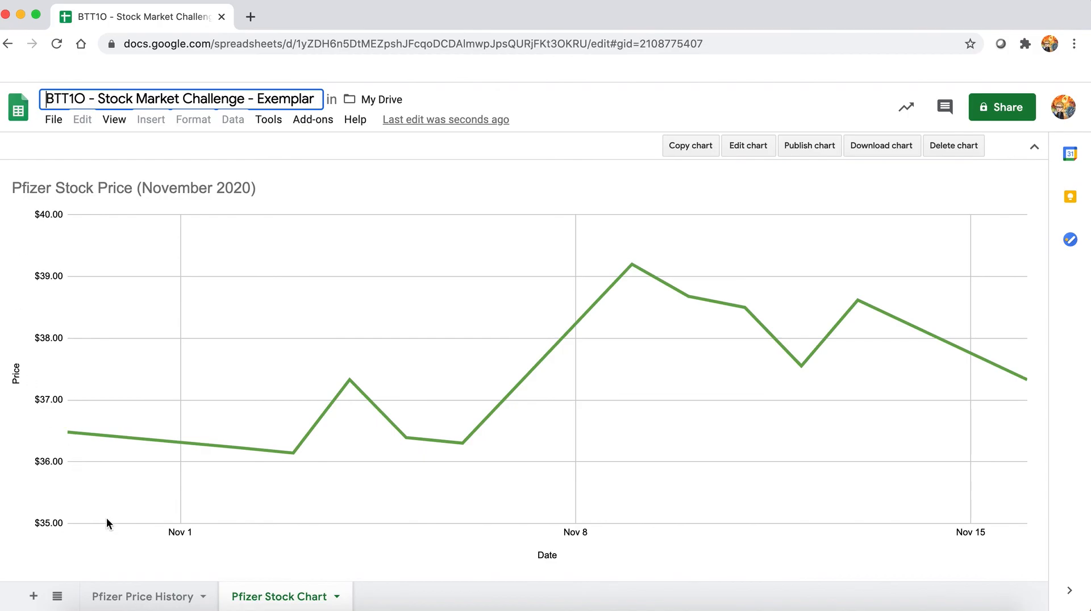
# - Go back to the Pfizer Price History sheet and select the Stock Name label in cell A1
pyautogui.click(145, 596)
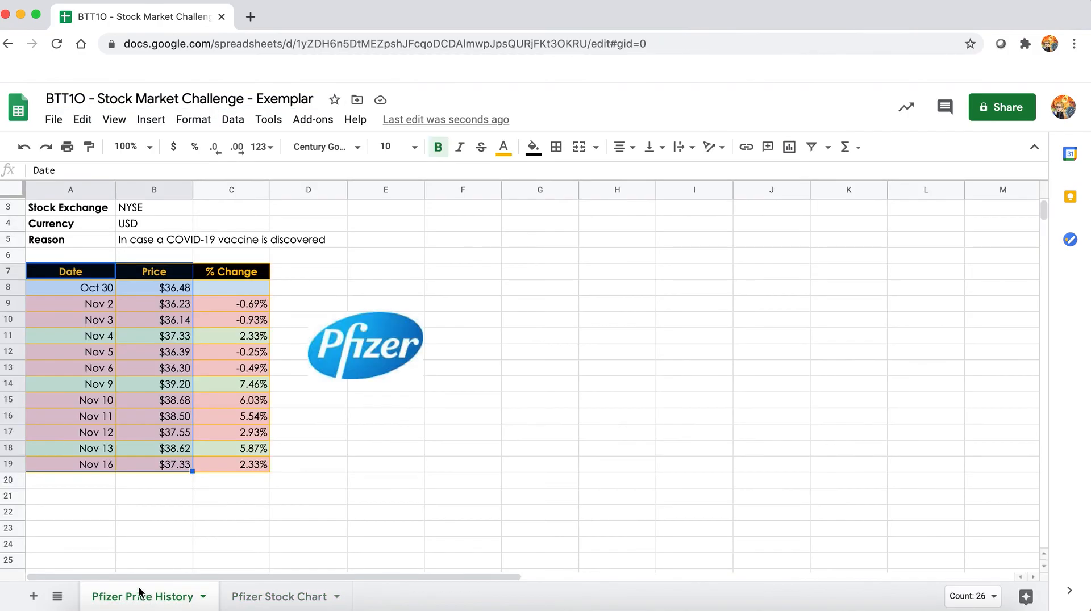
pyautogui.scroll(1, 85, 259)
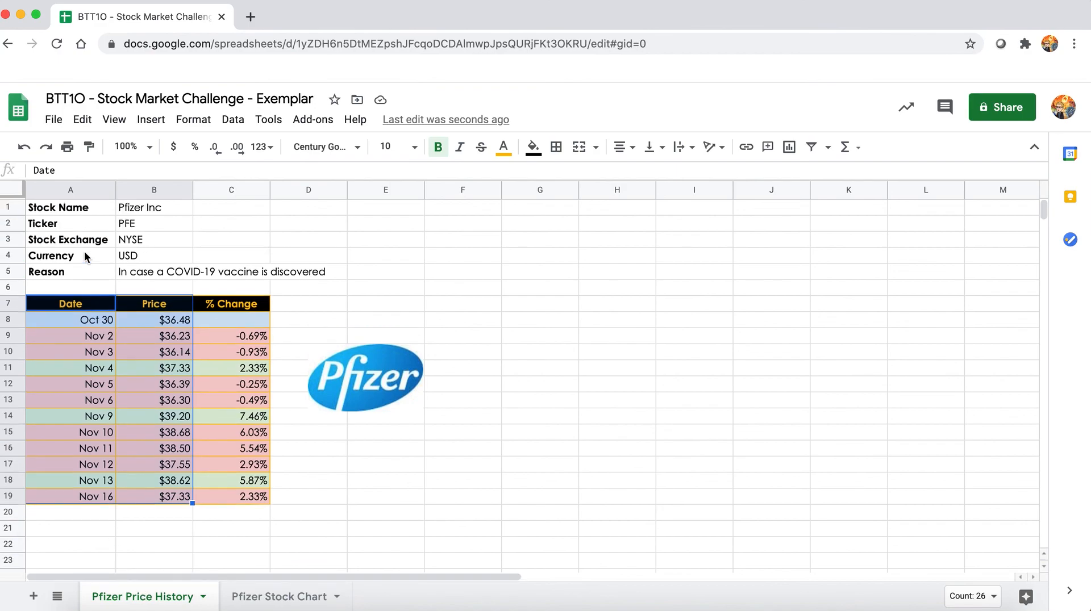
pyautogui.click(56, 209)
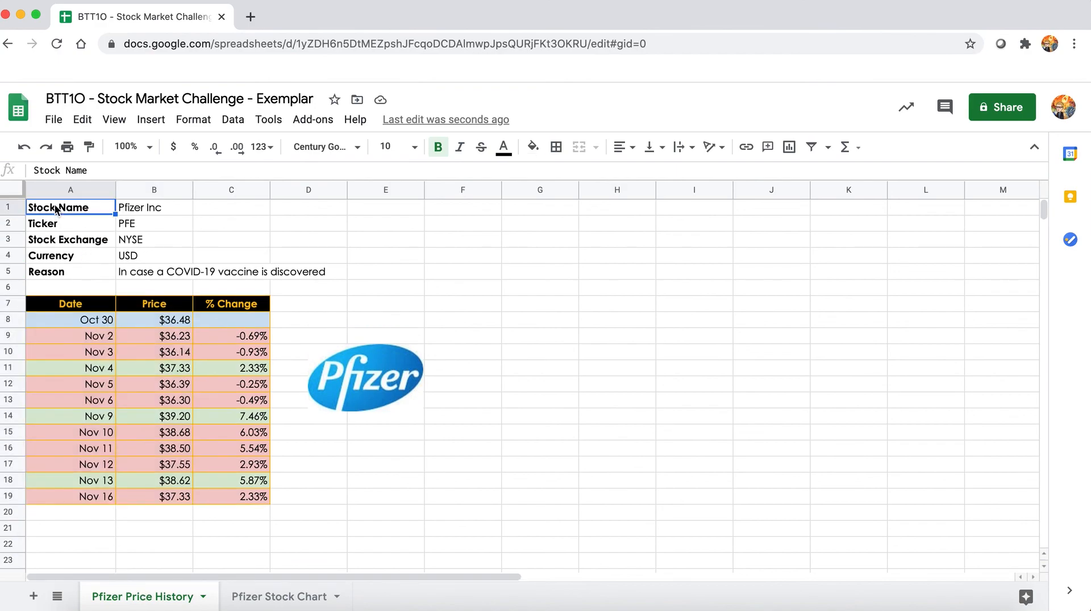